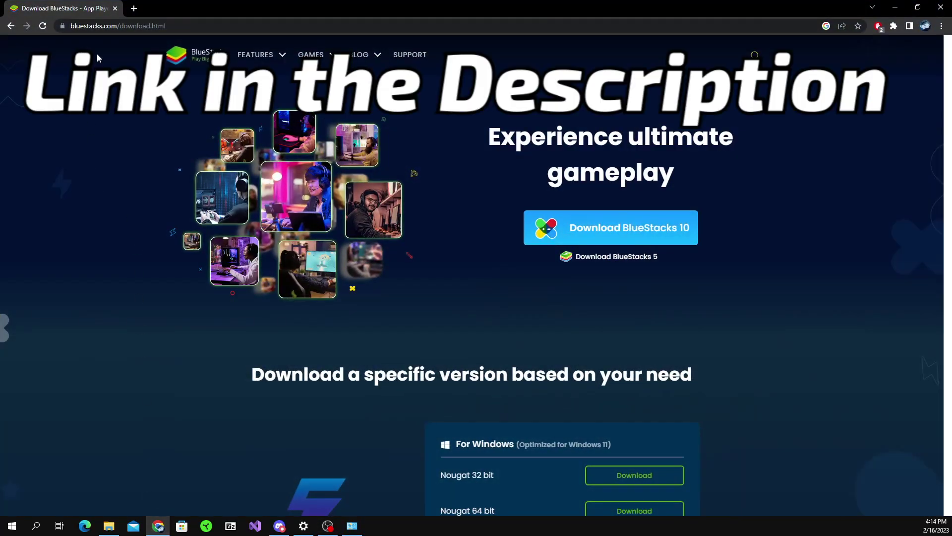
Step: Download the Pie 64-bit version of BlueStacks 5 for Windows and run its installation
left_click(108, 30)
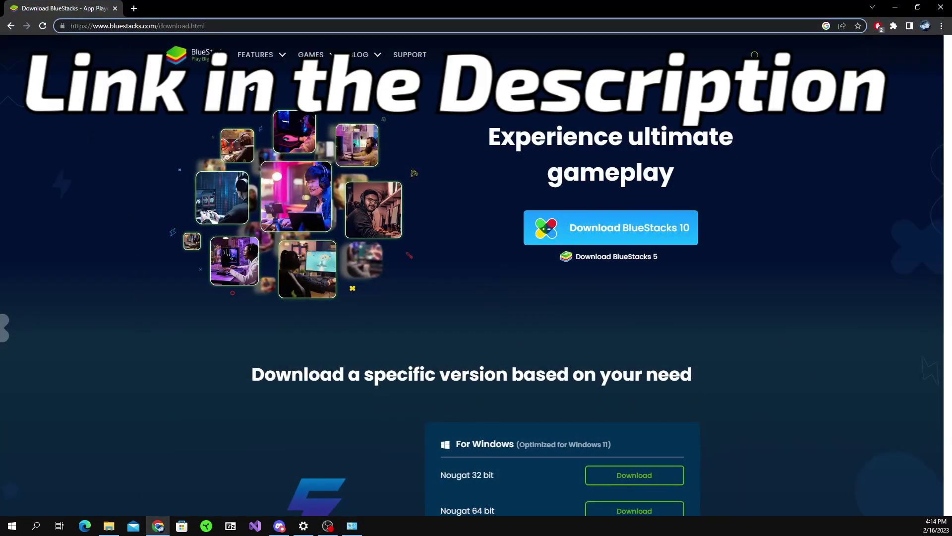
left_click(577, 300)
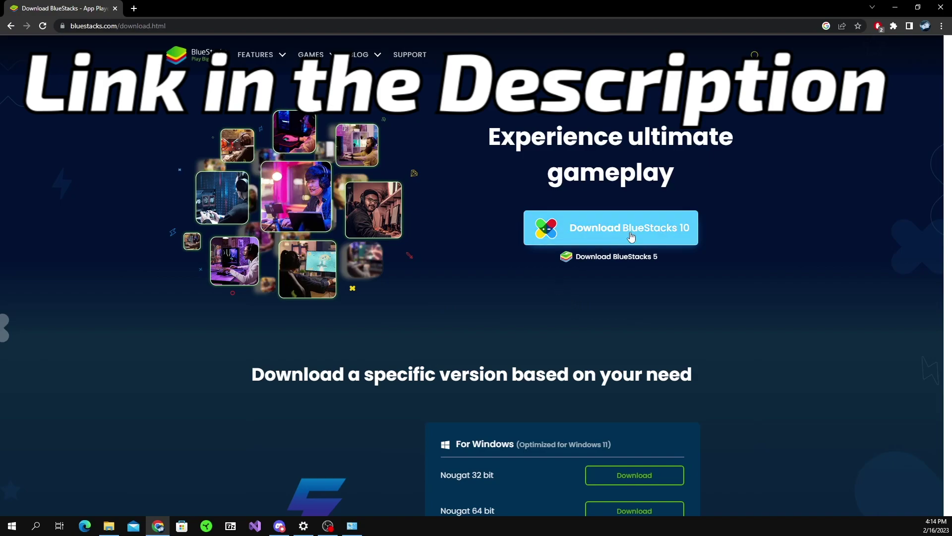
scroll(590, 263, "down", 4)
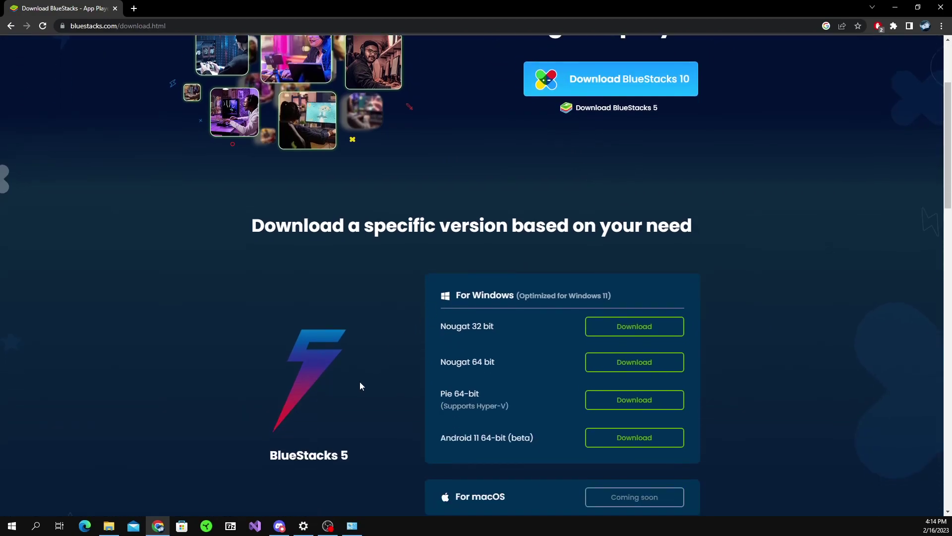
left_click_drag(355, 410, 237, 405)
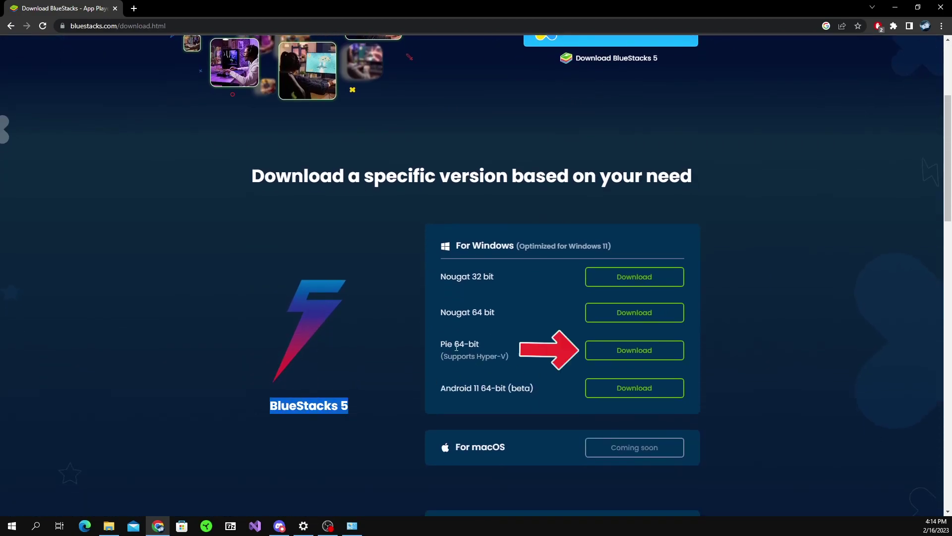
left_click_drag(439, 344, 517, 360)
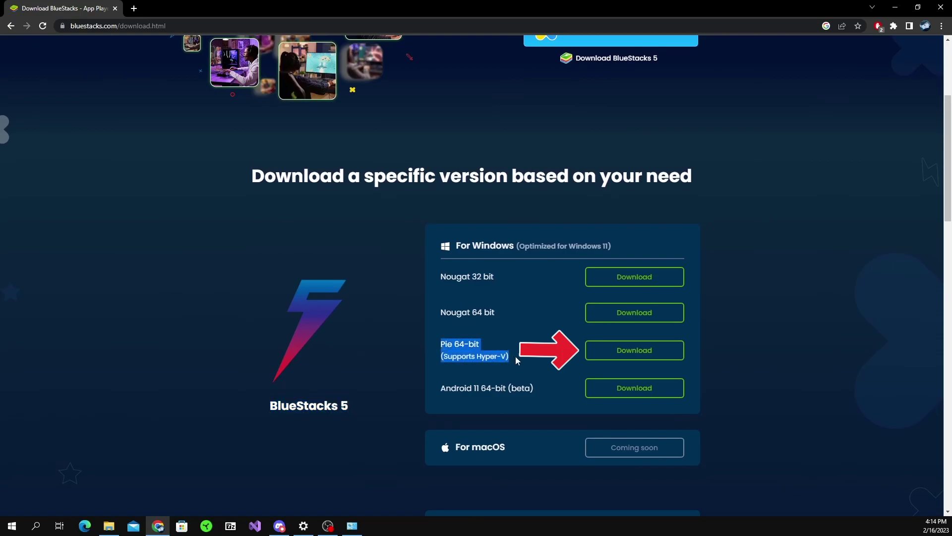
left_click(644, 357)
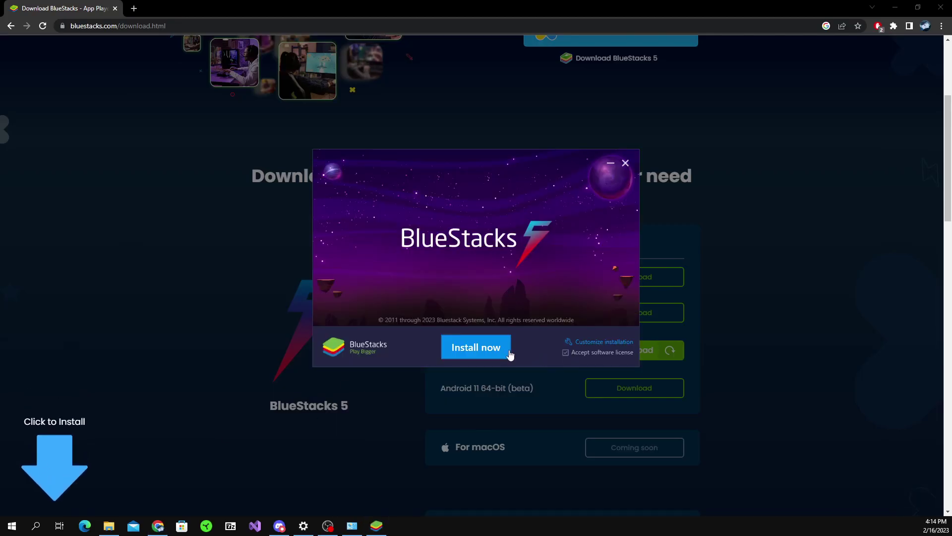
left_click(489, 347)
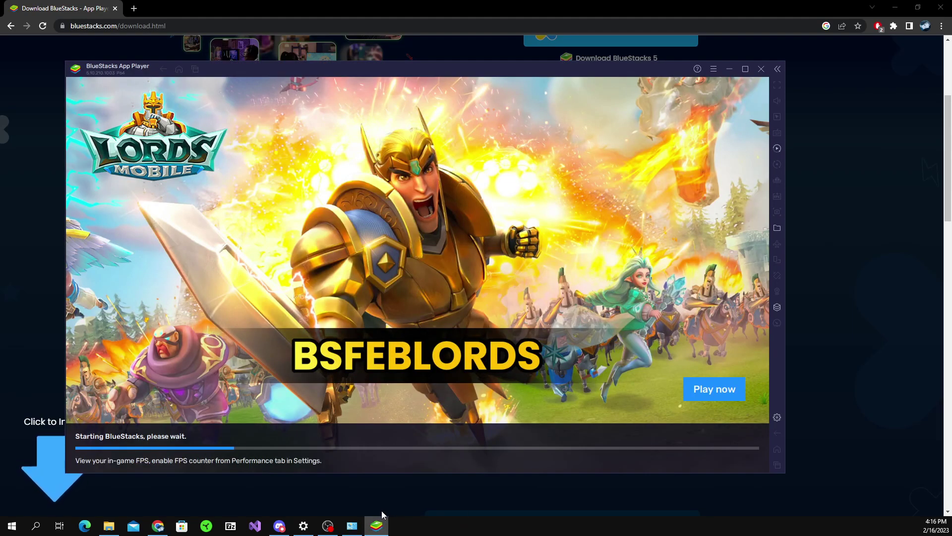
Step: In the emulator's performance settings, set the CPU allocation to Custom with 8 cores
left_click(712, 68)
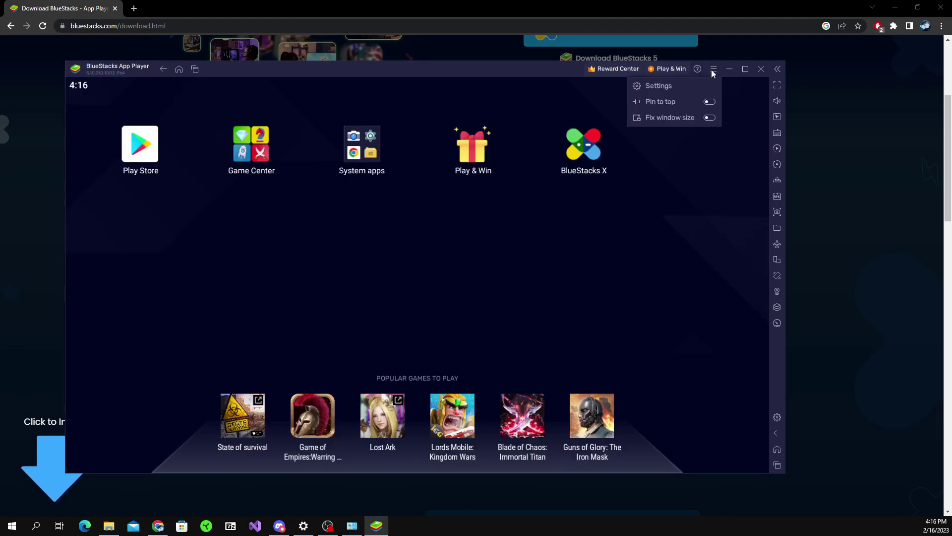
left_click(674, 91)
left_click(366, 162)
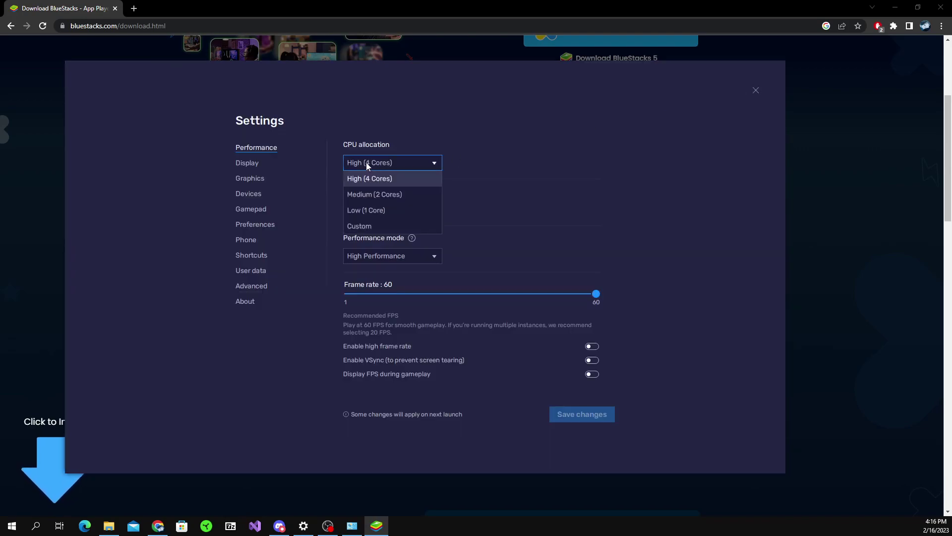
left_click(368, 223)
left_click(472, 162)
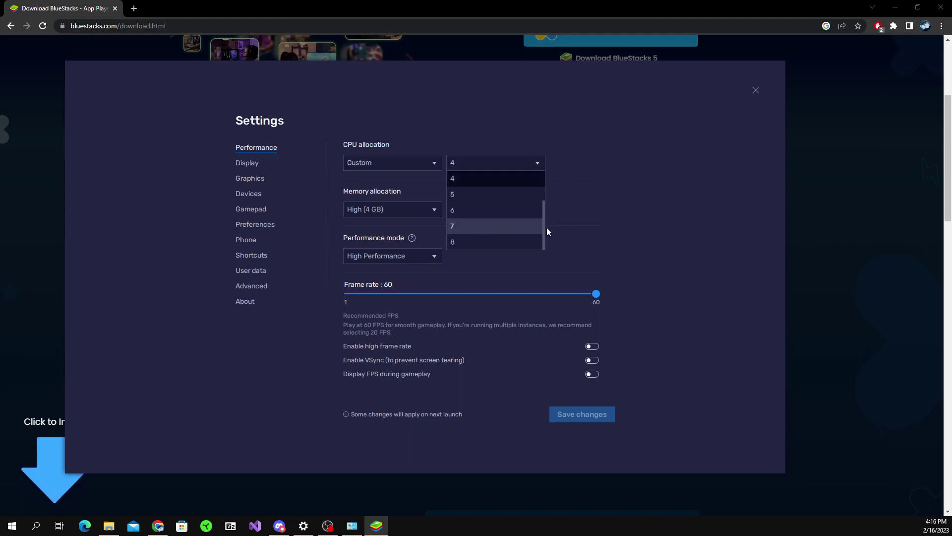
left_click(468, 242)
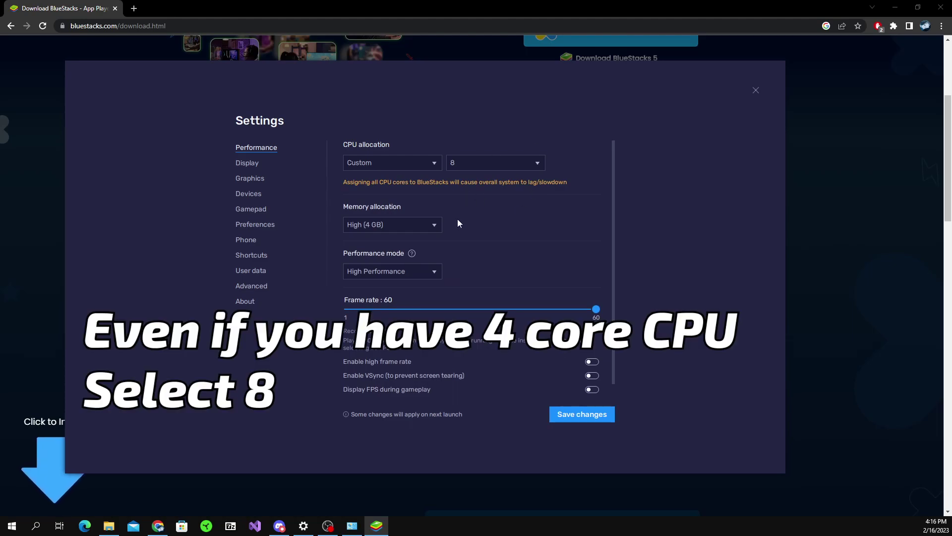
Step: Check the computer's installed memory in Task Manager's performance view, then return to the BlueStacks settings
left_click(435, 225)
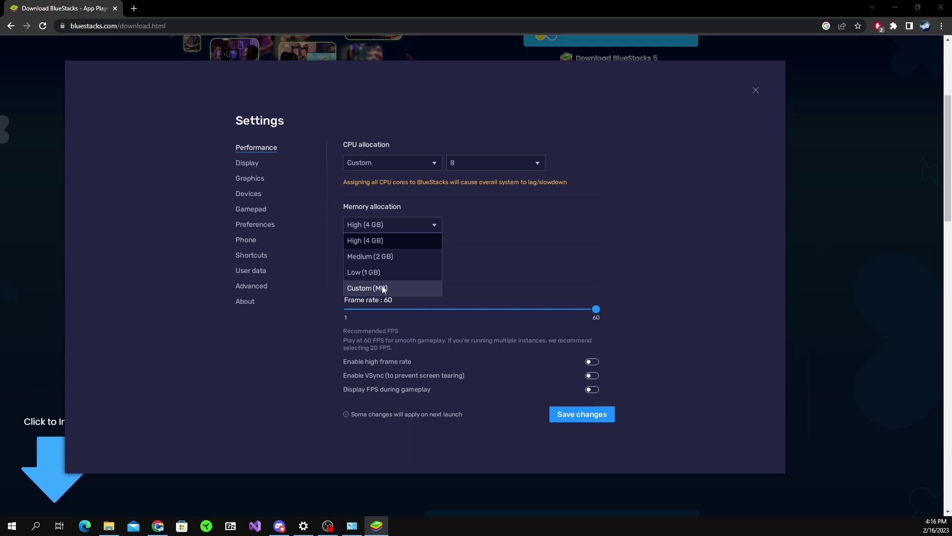
right_click(441, 524)
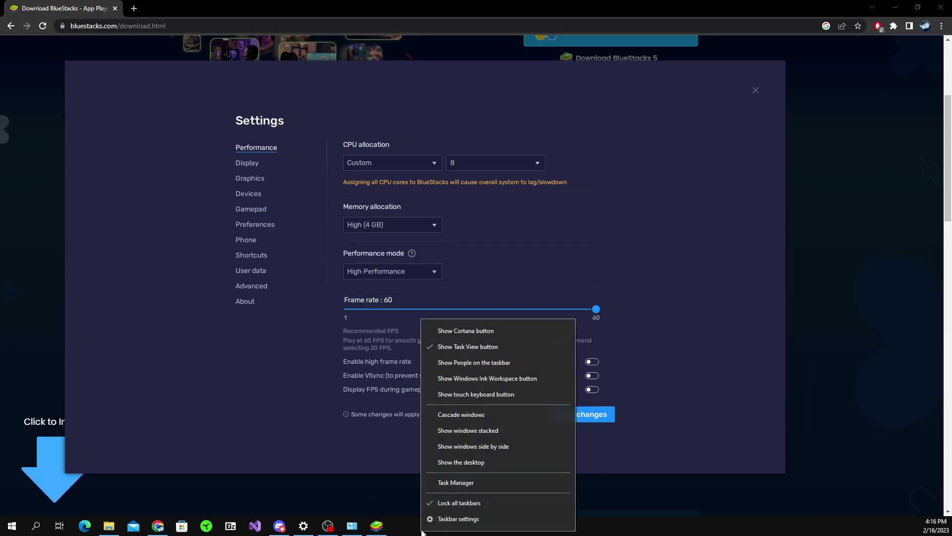
left_click(448, 485)
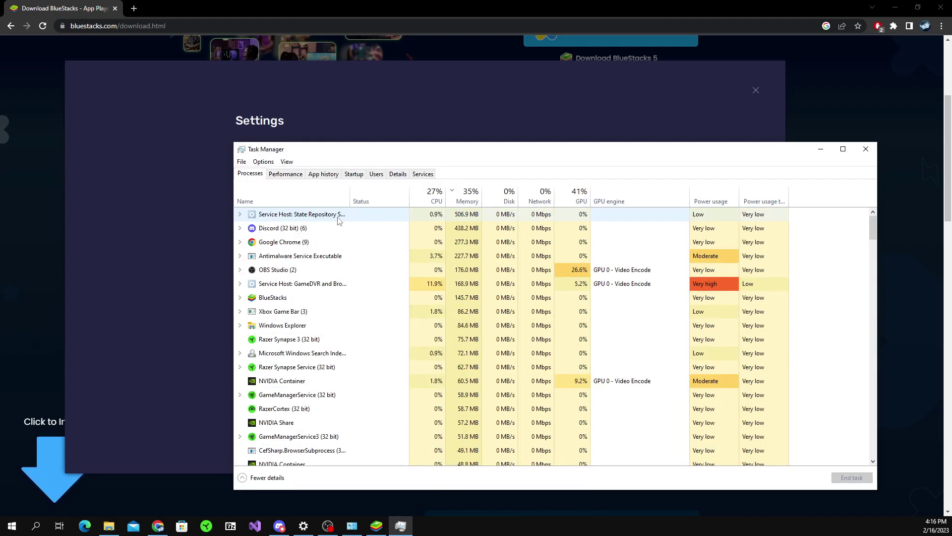
left_click(296, 174)
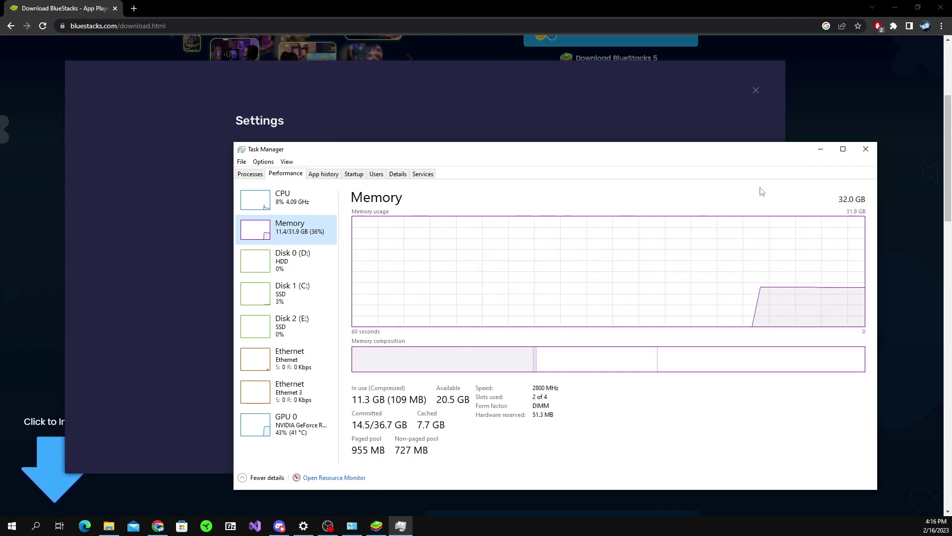
left_click(543, 118)
Step: Set the memory allocation to Custom (MB) with 24000, keeping the performance mode on High Performance
left_click(404, 224)
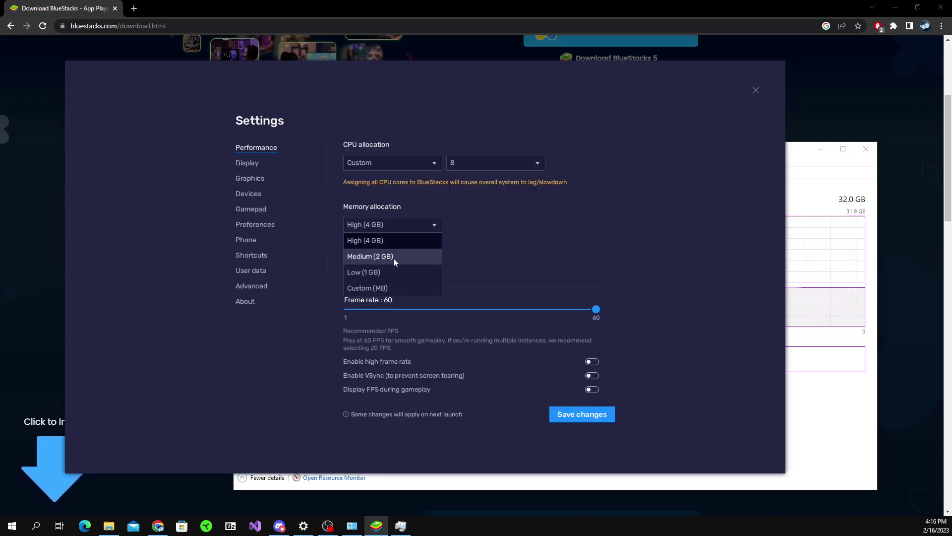
left_click(386, 286)
type("24000")
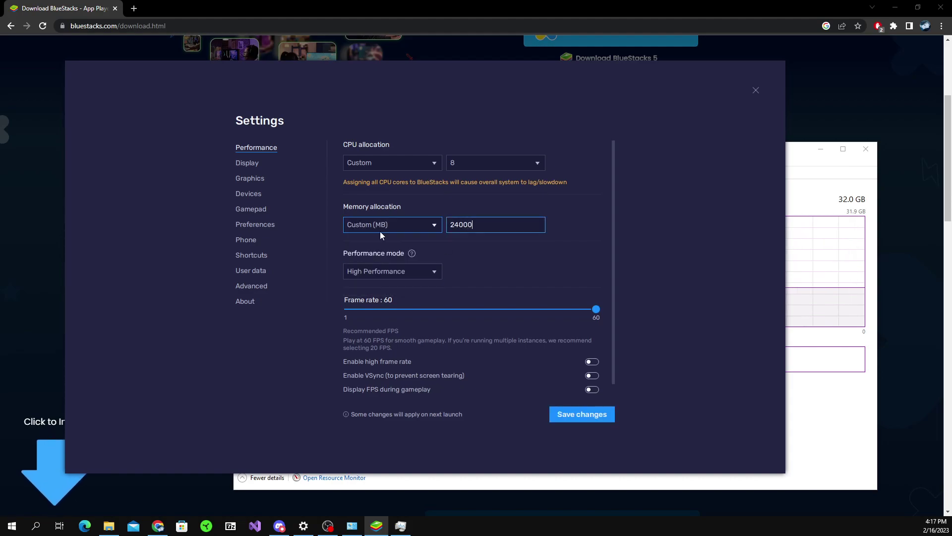
left_click(431, 271)
left_click(457, 270)
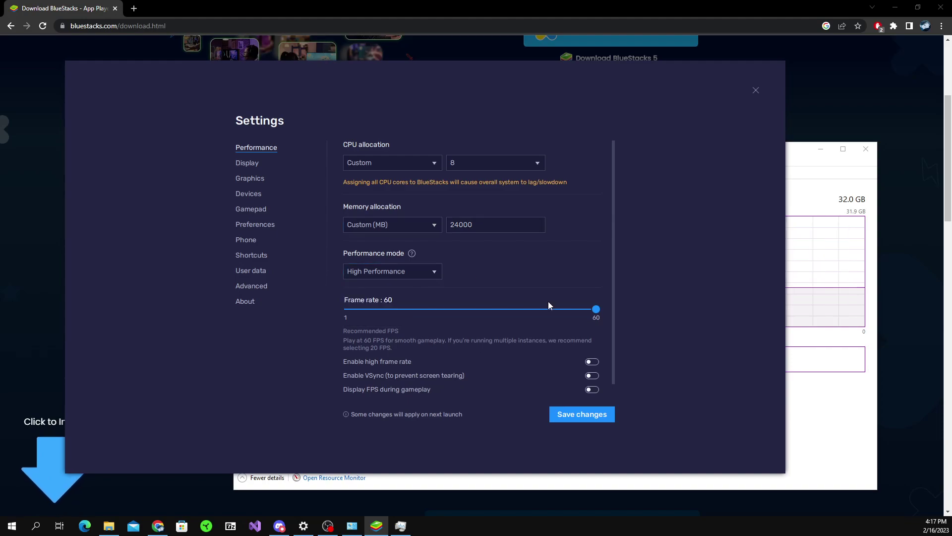
Step: Enable high frame rate, set the frame rate to 120, and save the changes with a restart of the emulator
left_click(591, 362)
left_click_drag(407, 309, 472, 316)
scroll(535, 374, "down", 1)
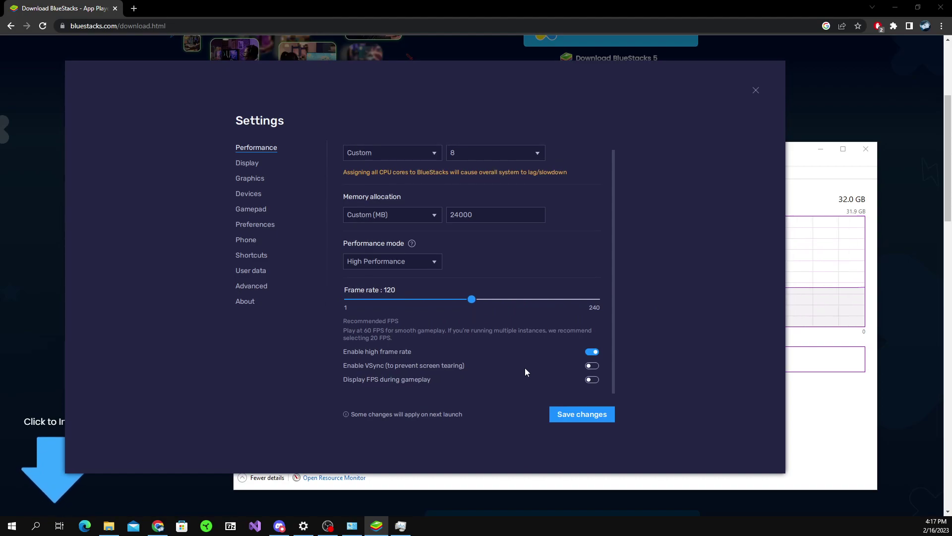
left_click(589, 418)
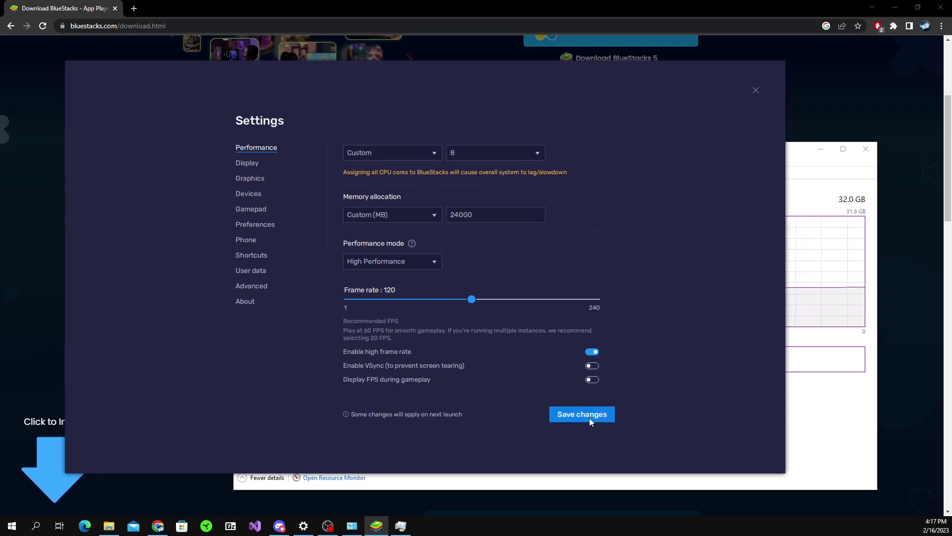
left_click(463, 290)
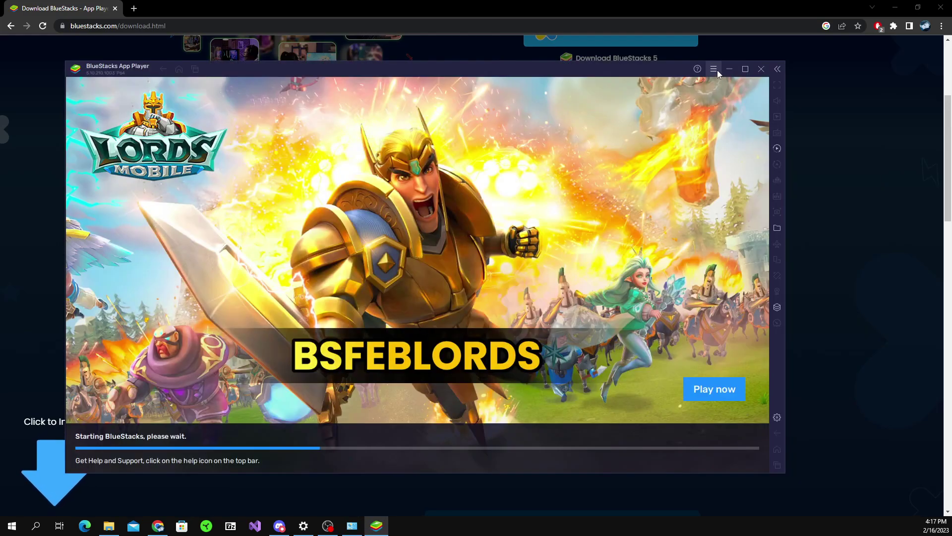
Step: In the display settings, change the mouse cursor style to System default and save the changes
left_click(714, 69)
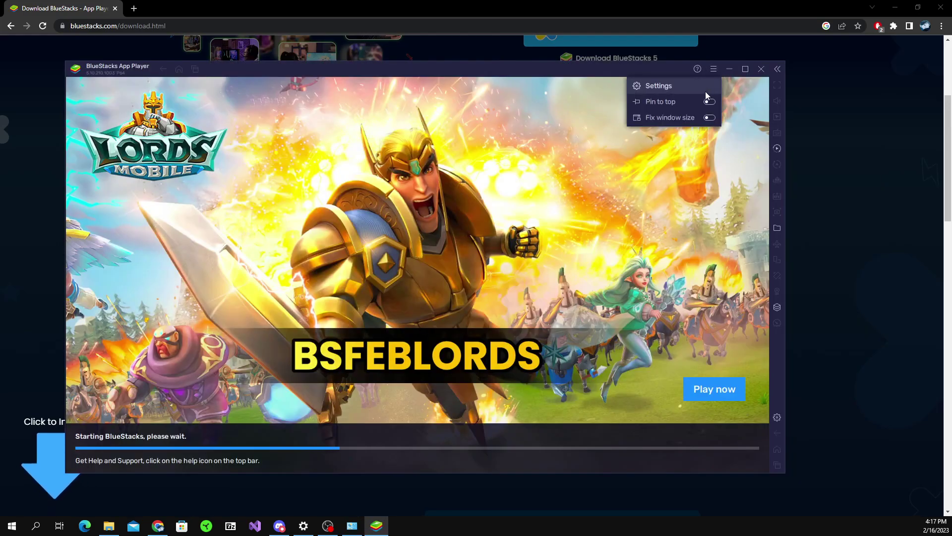
left_click(697, 88)
left_click(247, 163)
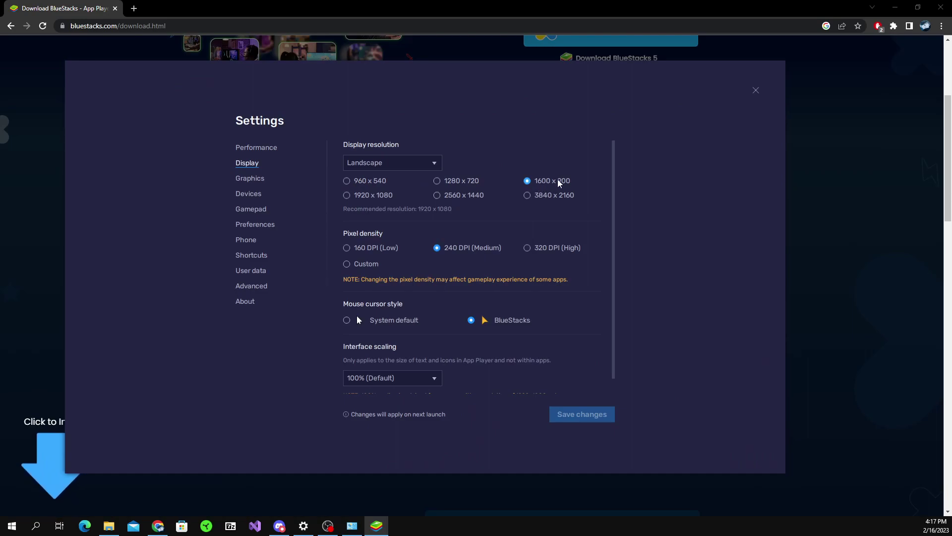
scroll(556, 201, "down", 1)
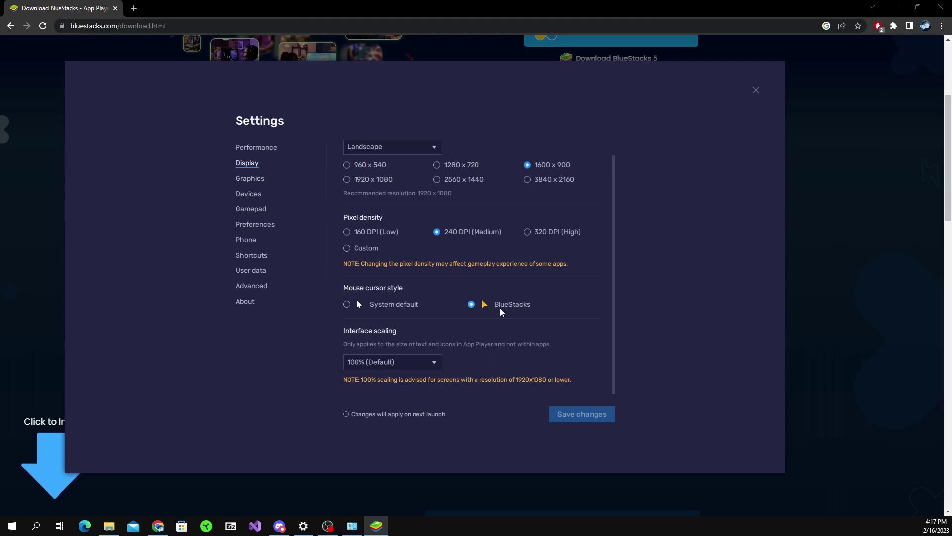
left_click(375, 305)
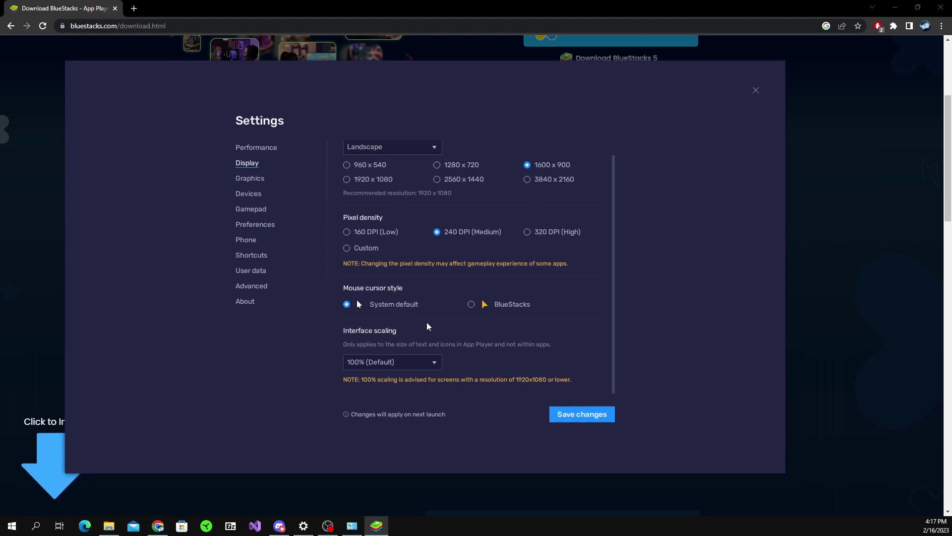
left_click(573, 413)
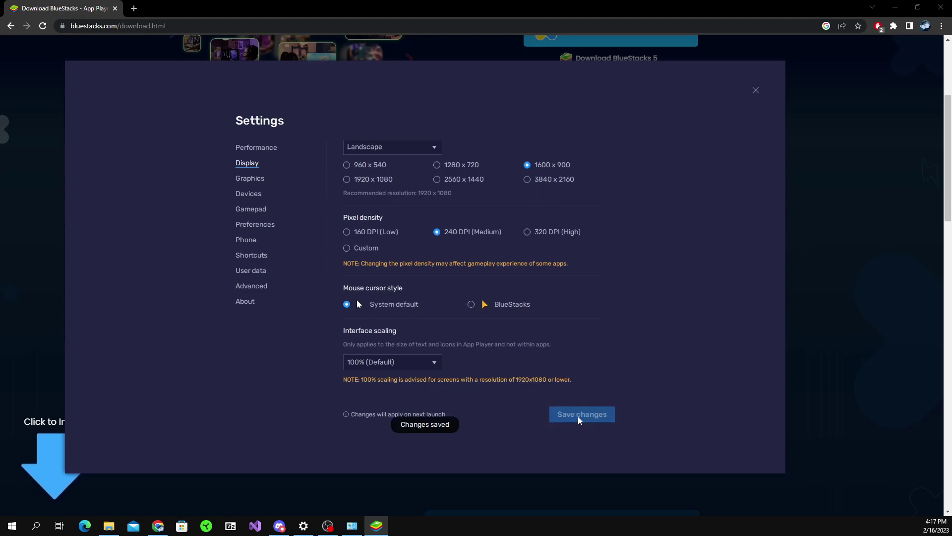
Step: Review the graphics settings, keeping the interface renderer on Auto and ASTC textures on Software decoding
left_click(268, 181)
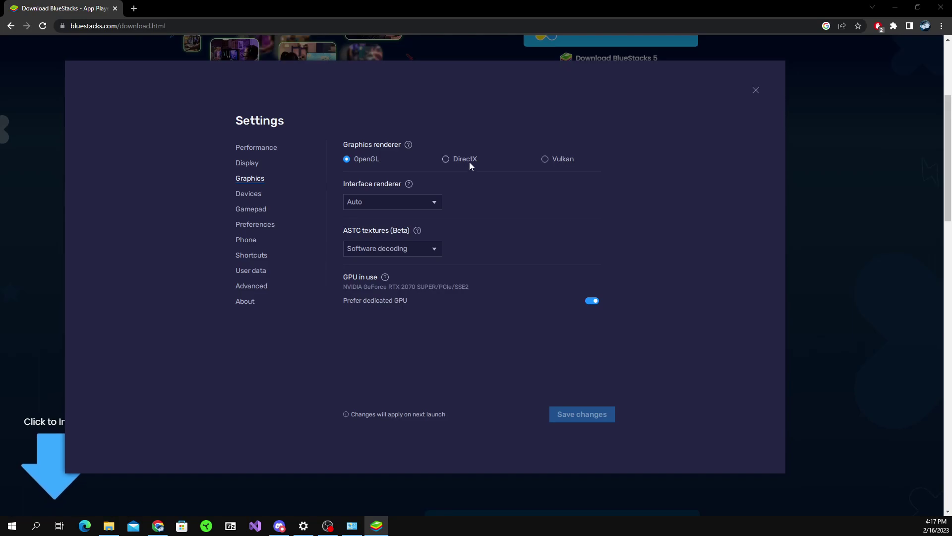
left_click(353, 202)
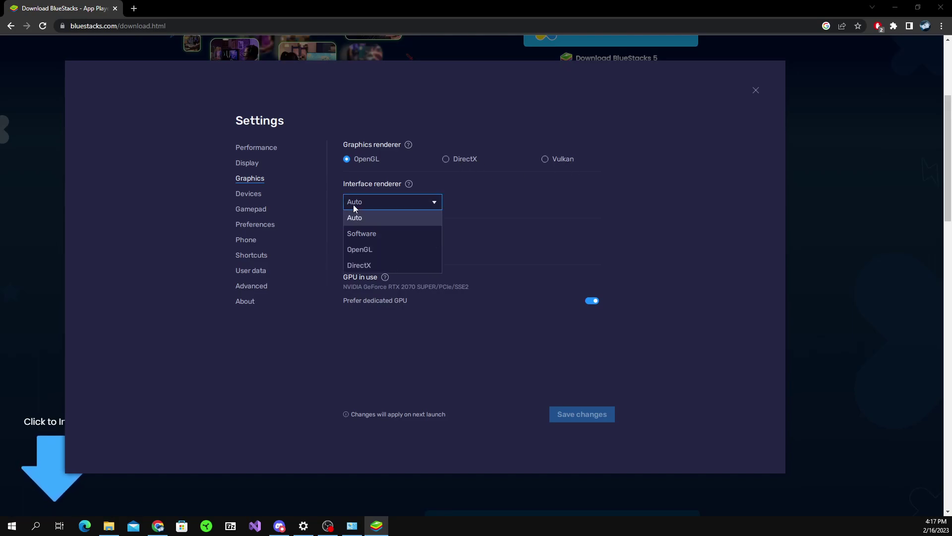
left_click(354, 214)
left_click(377, 245)
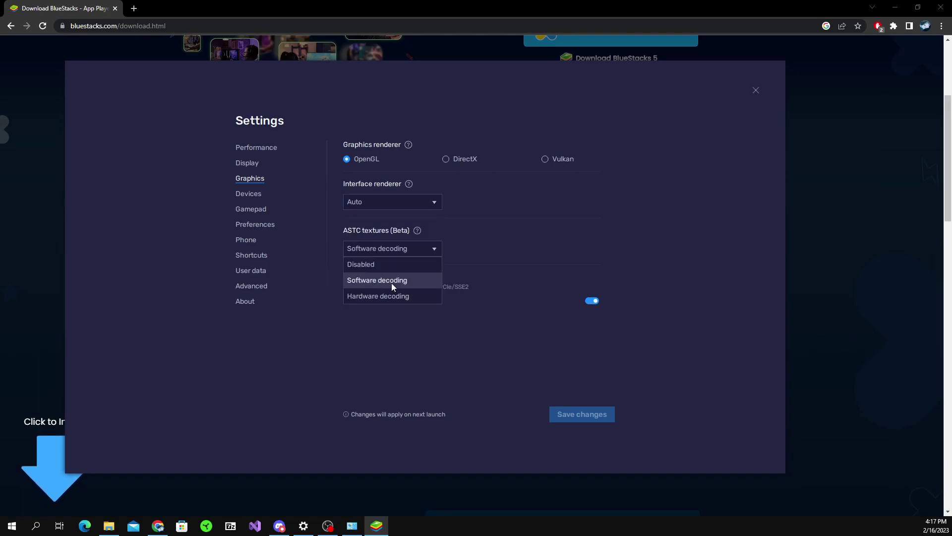
left_click(512, 247)
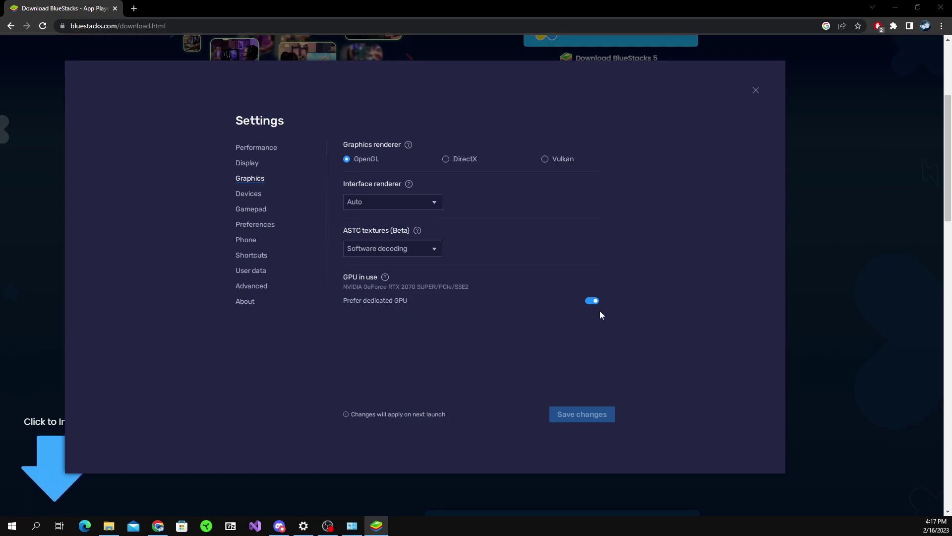
Step: Switch off the preference that allows ads during gameplay and close the settings
left_click(250, 194)
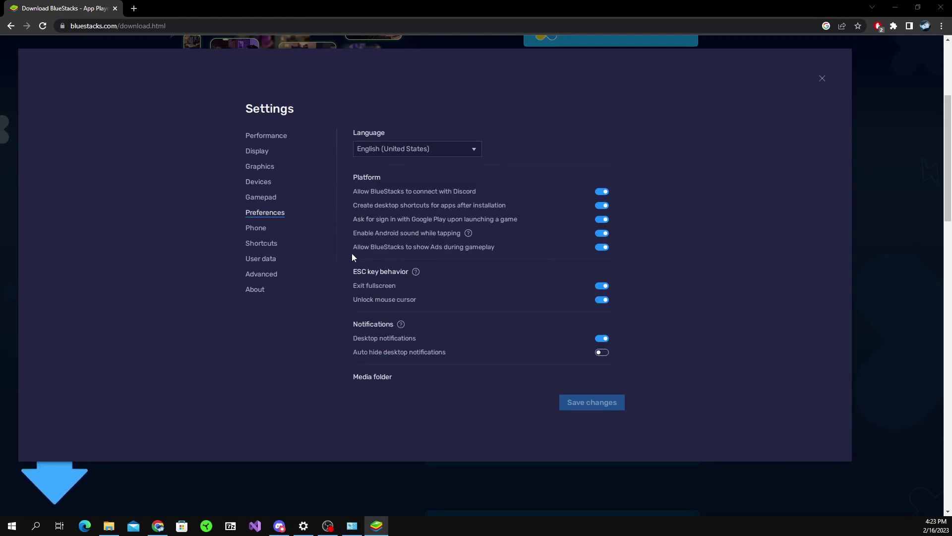
left_click(602, 247)
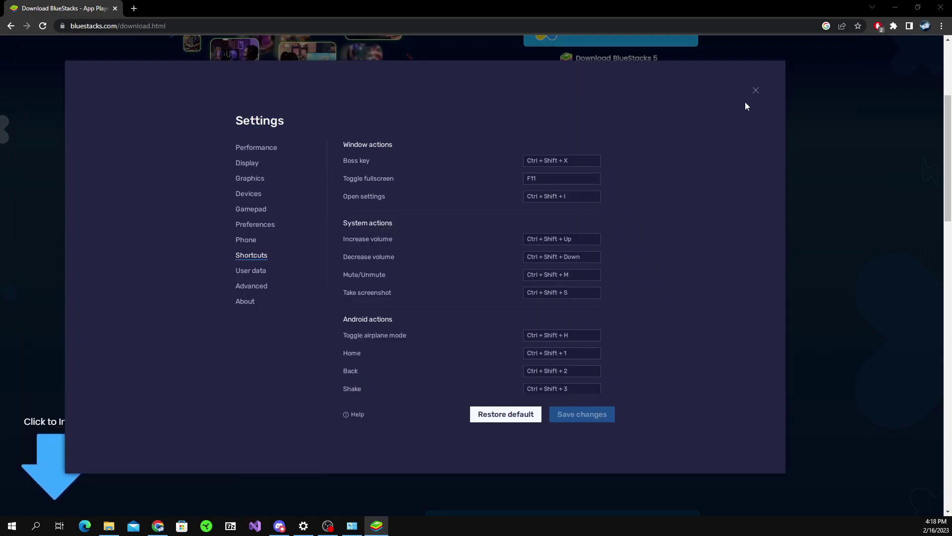
left_click(754, 92)
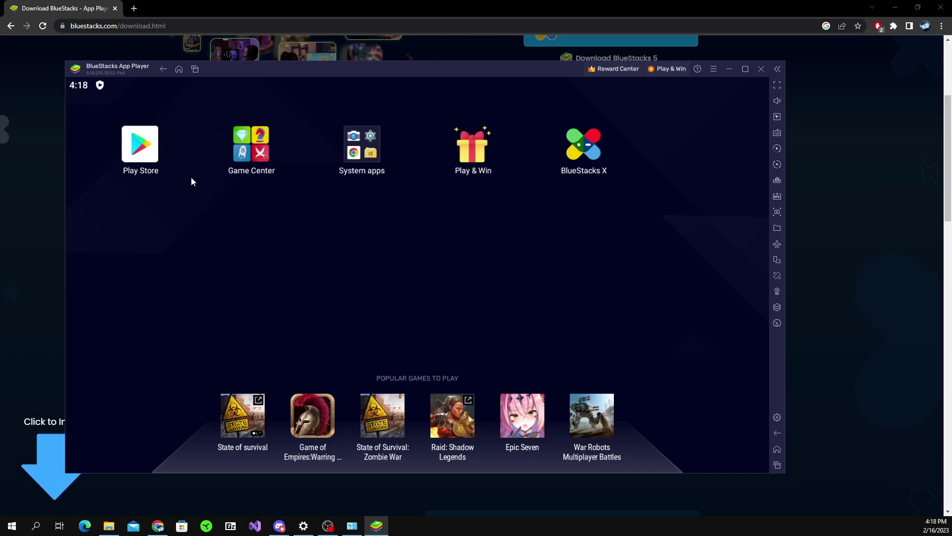
Step: Open the Play Store in the emulator and sign in to Google Play
left_click(142, 145)
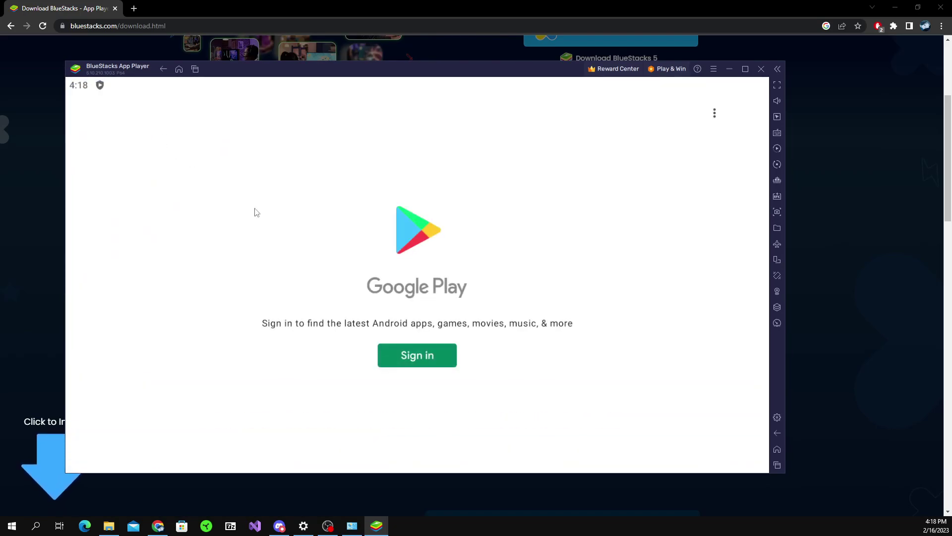
left_click(399, 355)
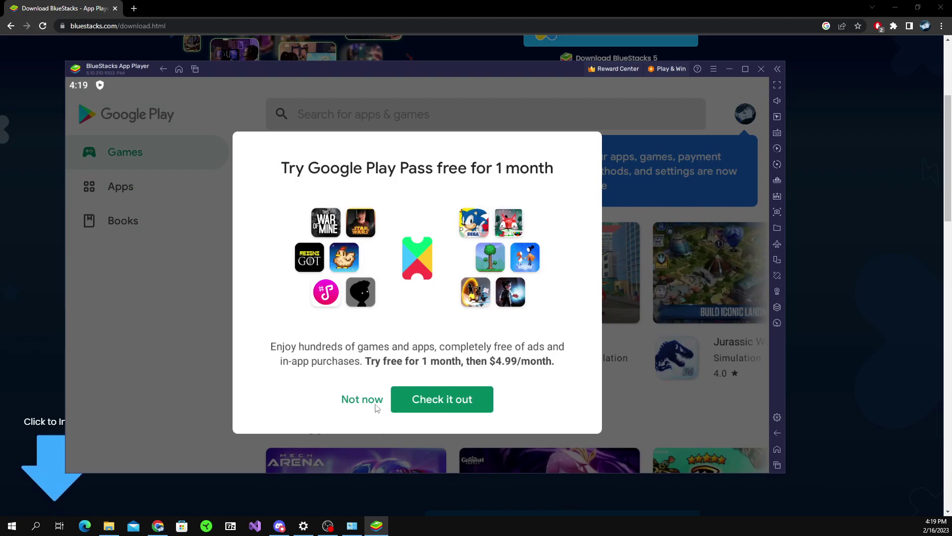
Step: Decline the Google Play Pass offer, then search the store for t3 arena and install the T3 Arena game
left_click(375, 402)
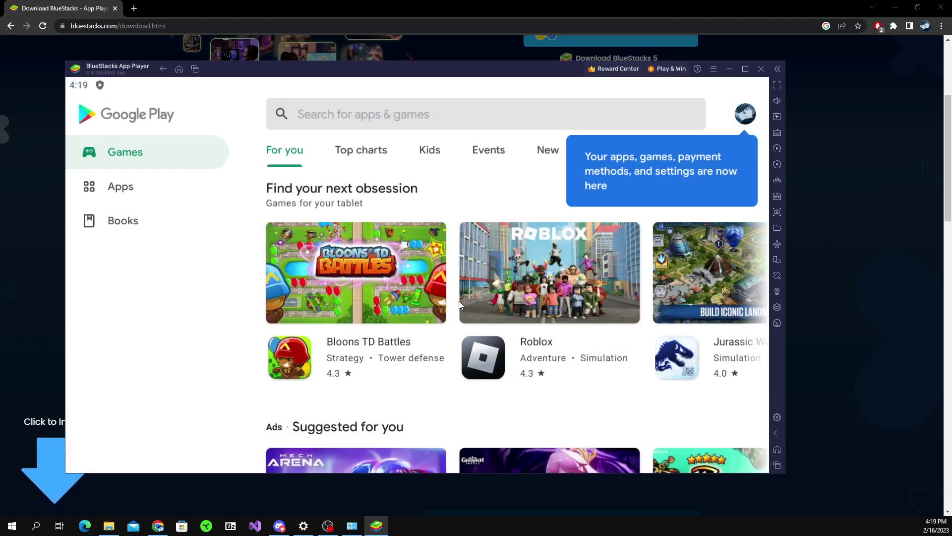
left_click(387, 121)
type("t3 are")
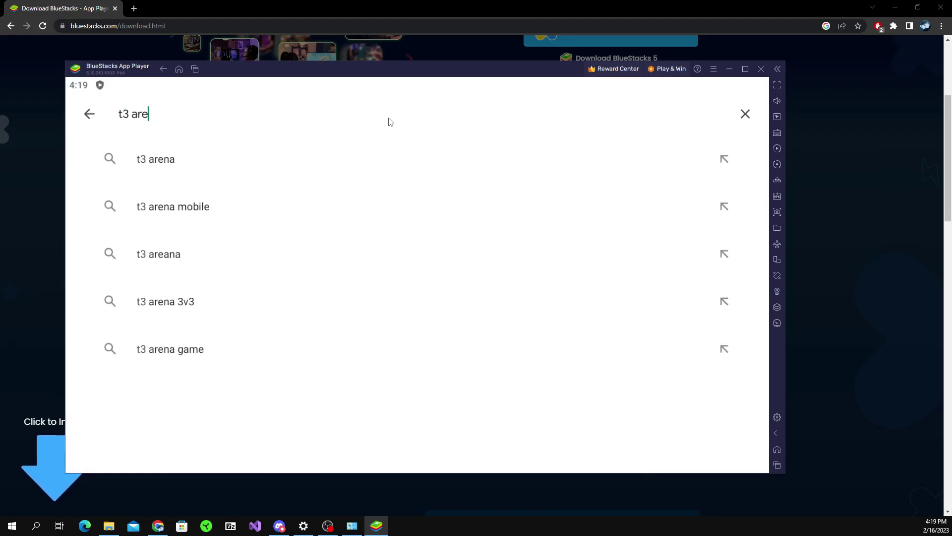
type("na")
left_click(200, 162)
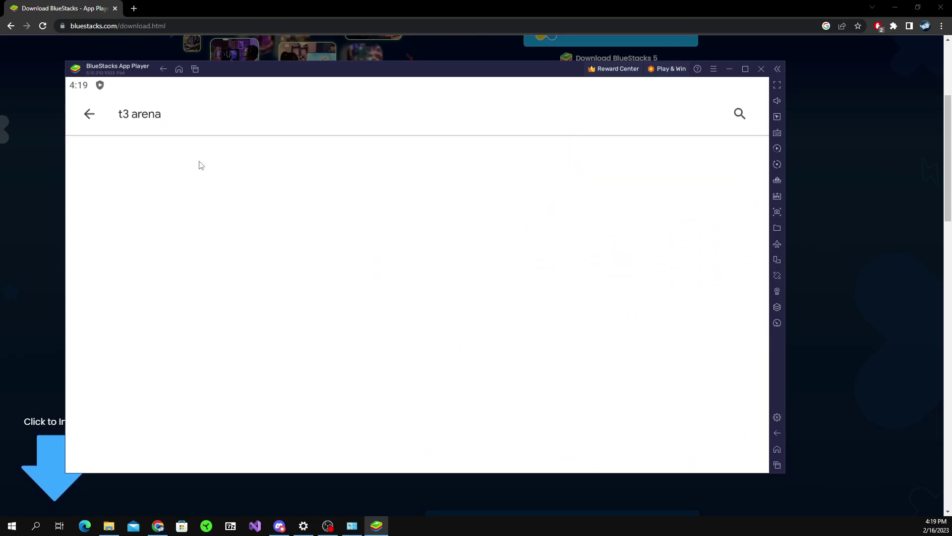
left_click(666, 173)
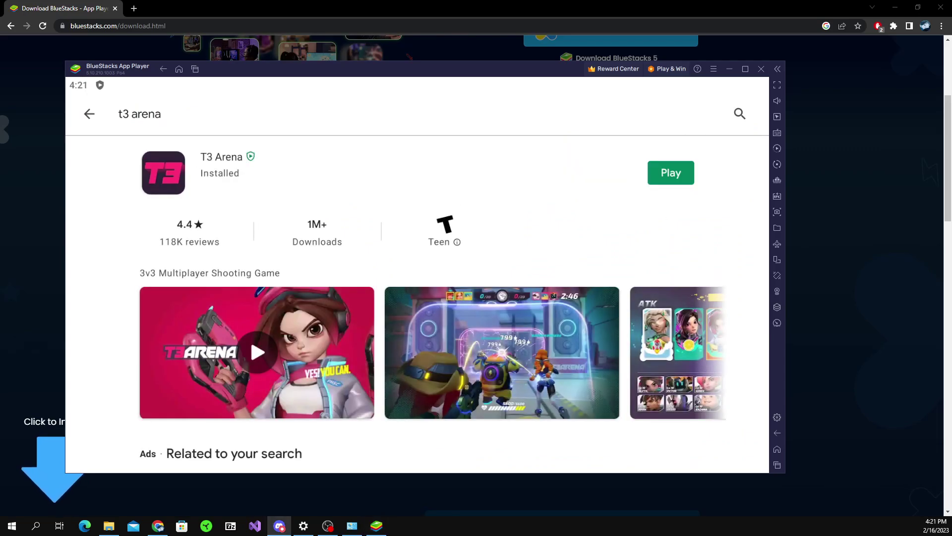
Step: Launch T3 Arena and accept its licence agreement and privacy policy, confirming being over 16 years old
left_click(665, 182)
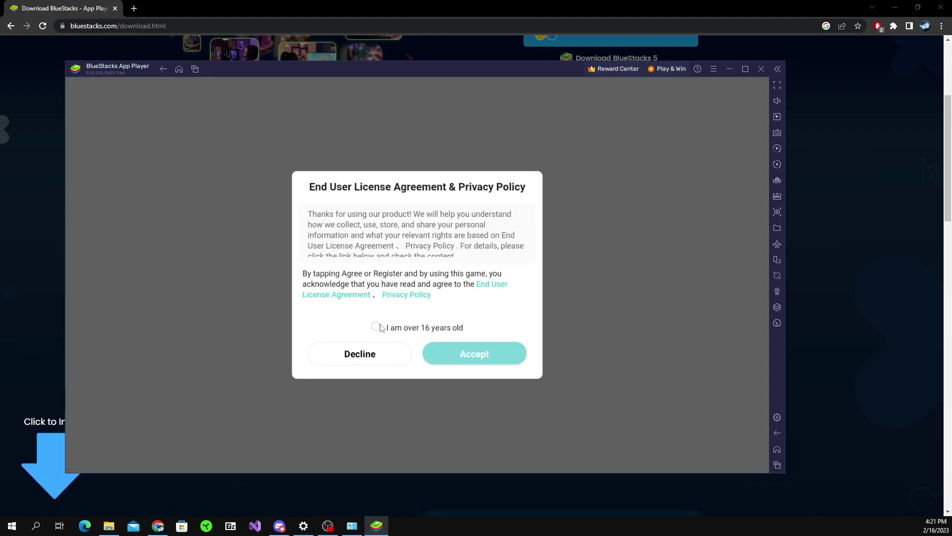
left_click(376, 326)
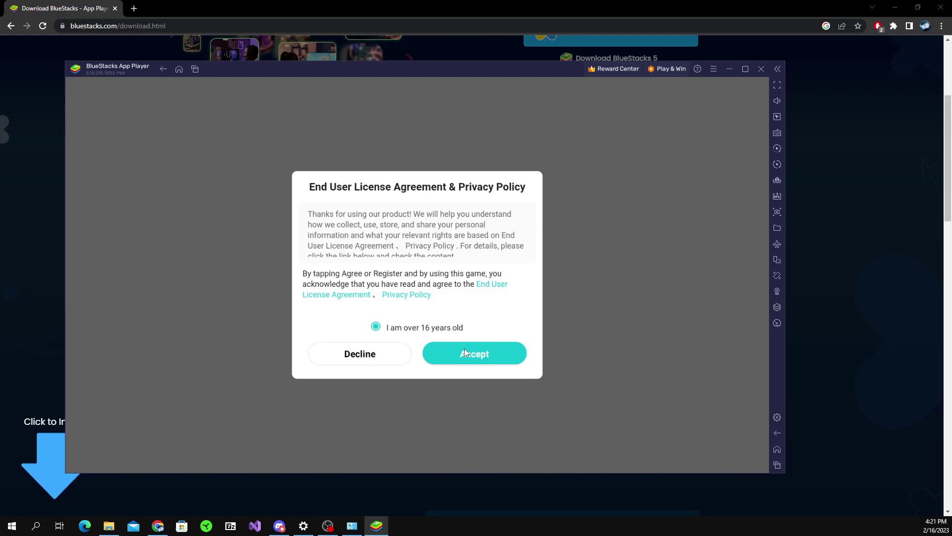
left_click(465, 352)
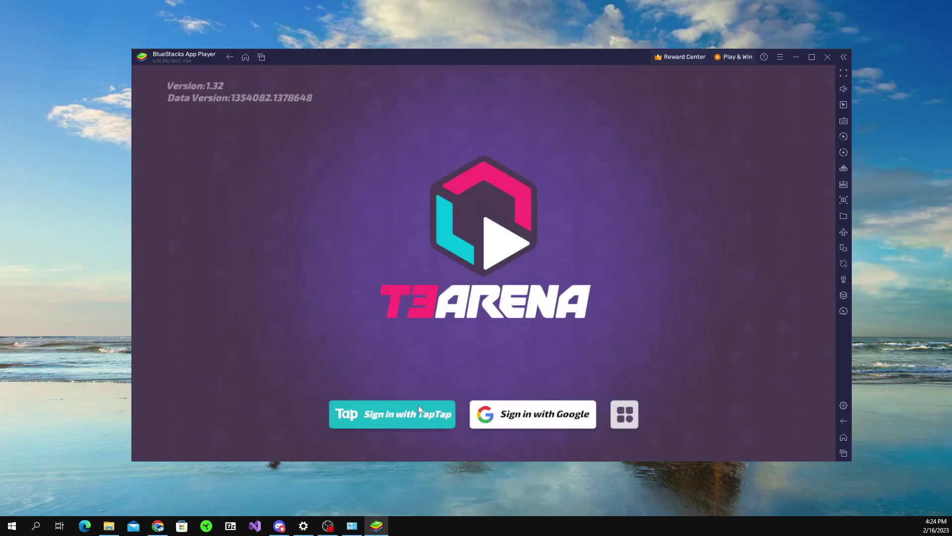
Step: Check the game's other sign-in methods, sign in with TapTap and dismiss the Lucky Draw promotion
left_click(613, 415)
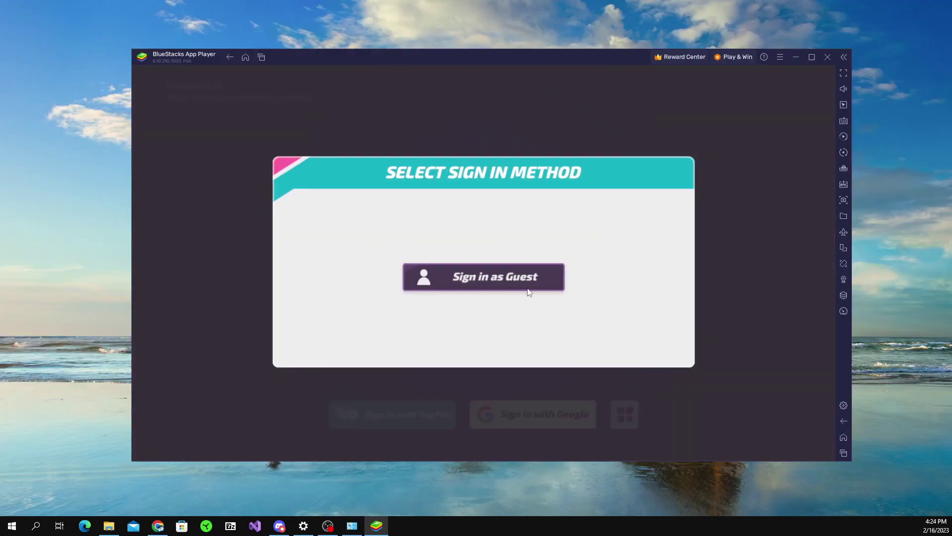
left_click(674, 393)
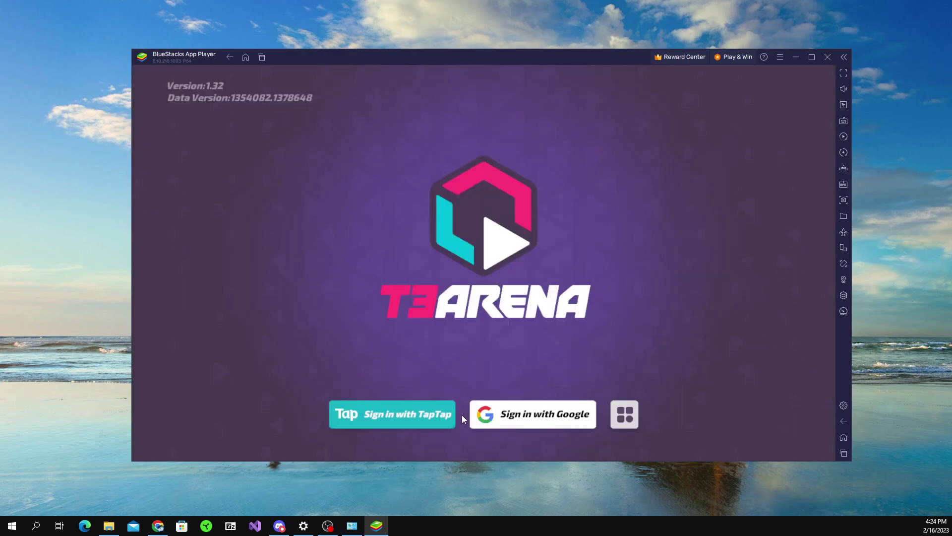
left_click(424, 416)
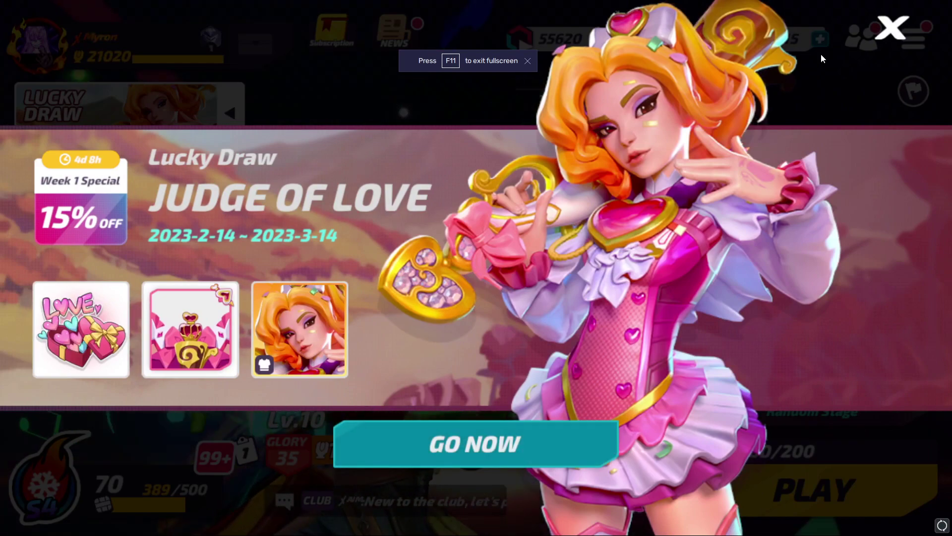
left_click(888, 26)
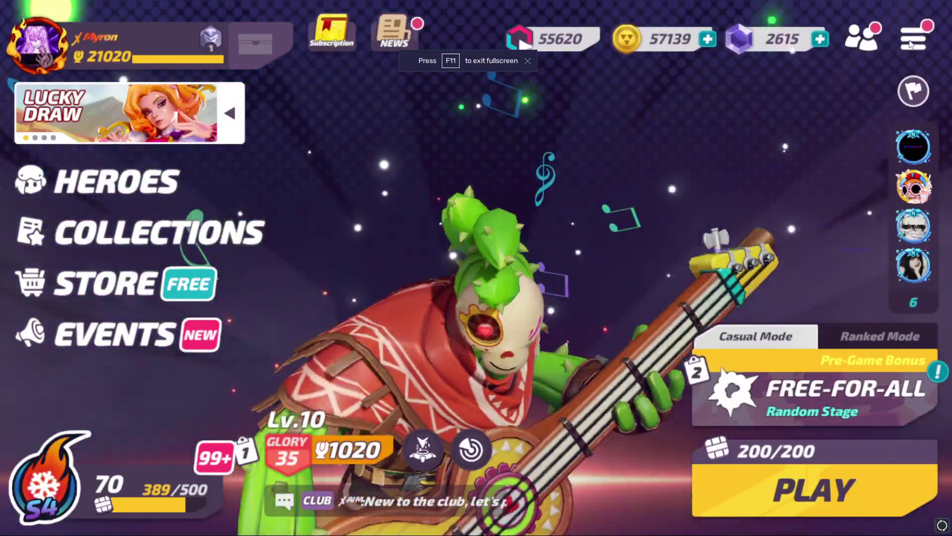
Step: In the game's graphics options, set the graphics quality to Normal and return to the lobby
left_click(911, 40)
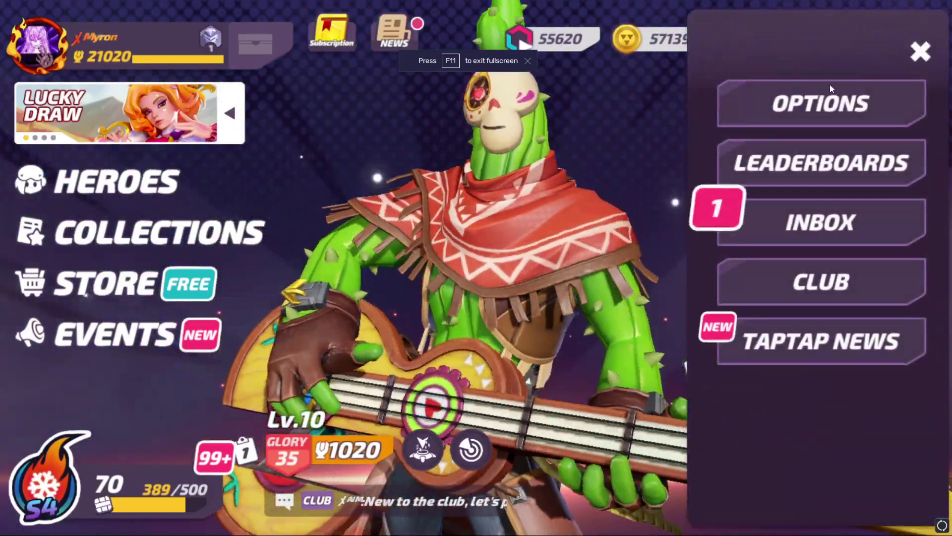
left_click(829, 85)
left_click(65, 204)
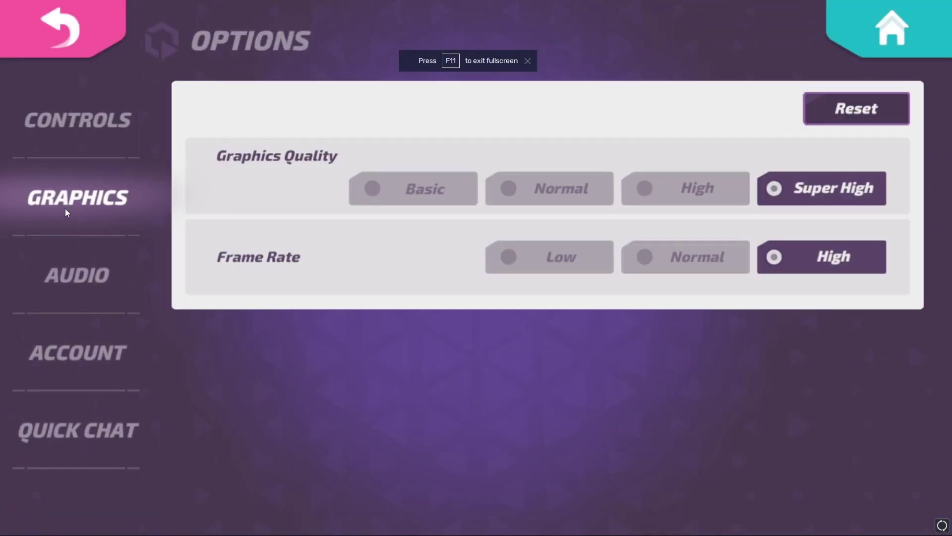
left_click(519, 192)
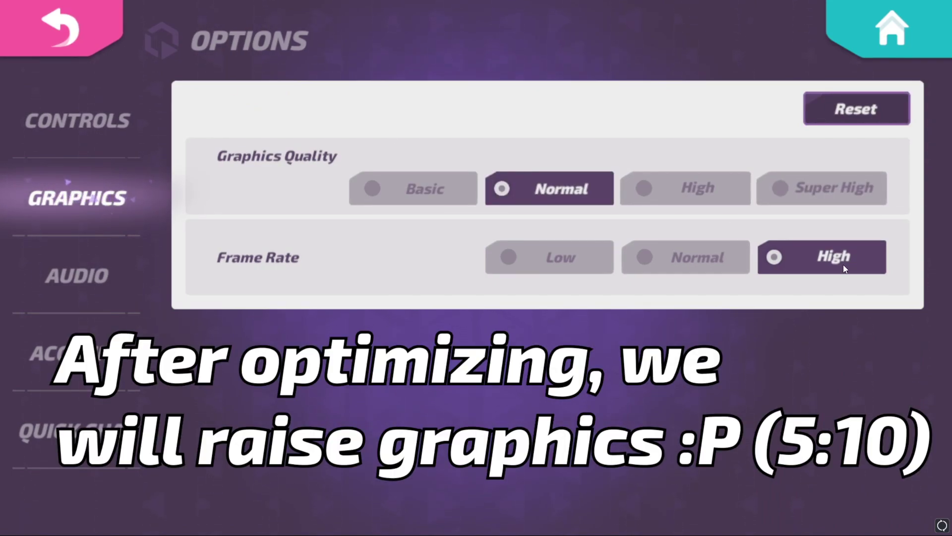
left_click(77, 40)
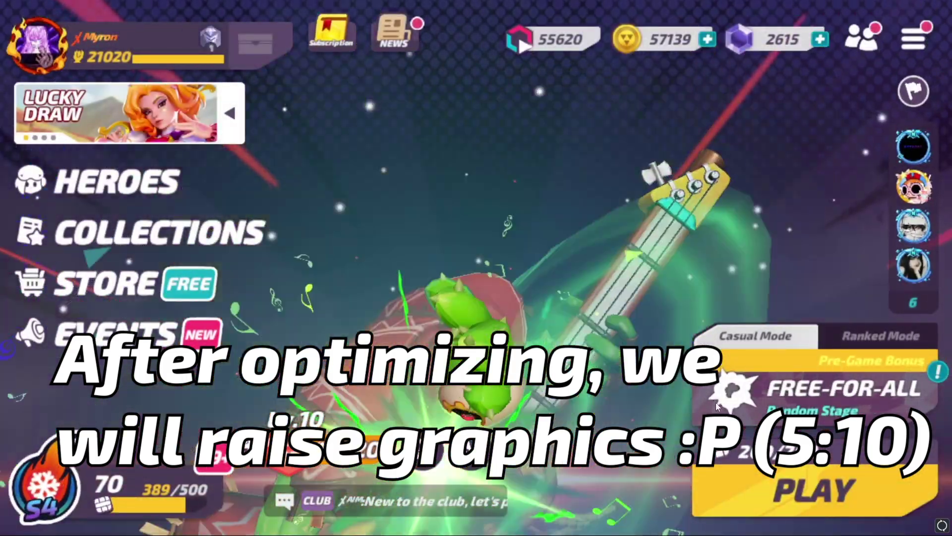
Step: Select the Solo Training Ground practice stage and confirm it
left_click(715, 403)
scroll(326, 419, "down", 3)
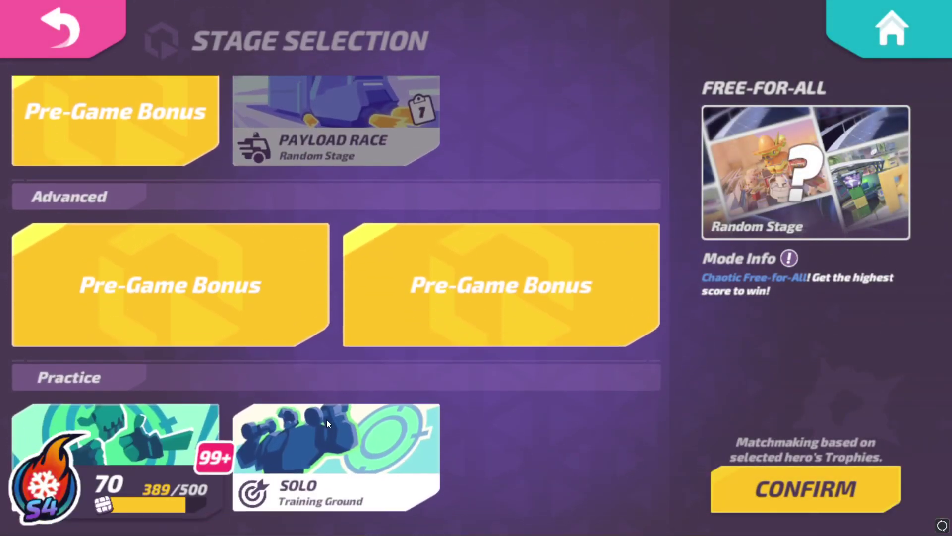
left_click(337, 439)
left_click(767, 490)
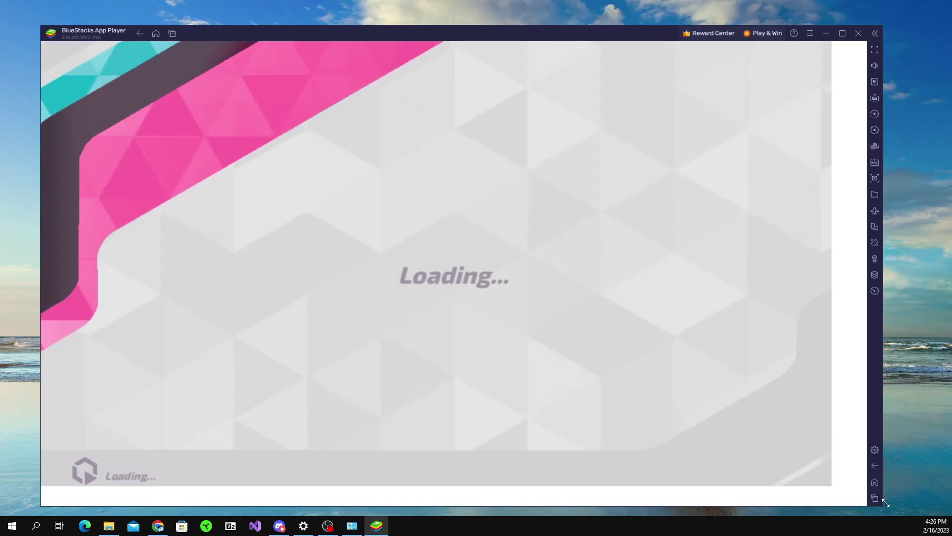
Step: Slightly enlarge the emulator window and open the controls editor for the game
left_click_drag(886, 502, 890, 505)
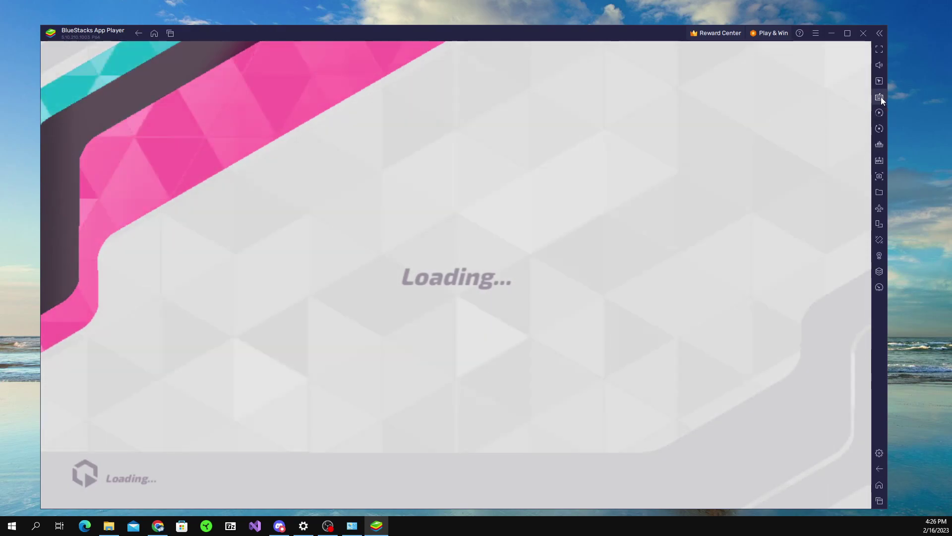
left_click(880, 97)
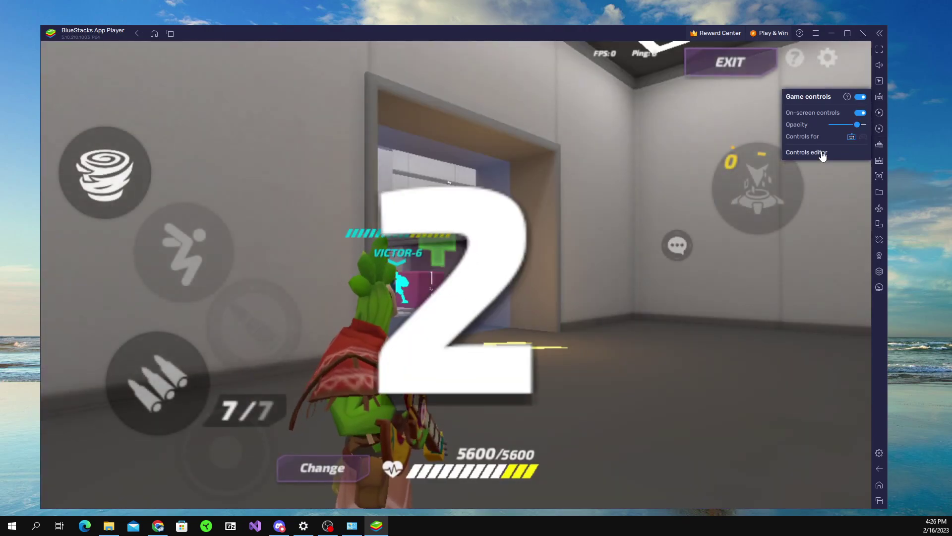
left_click(821, 153)
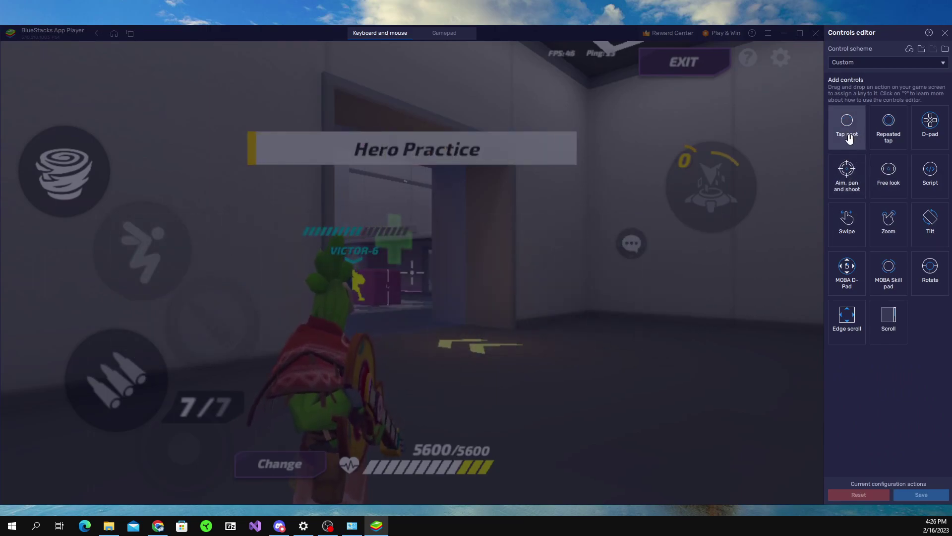
Step: Place a tap spot on the tornado ability, try Q as its key, and bind it to Right click instead
left_click_drag(849, 140, 784, 154)
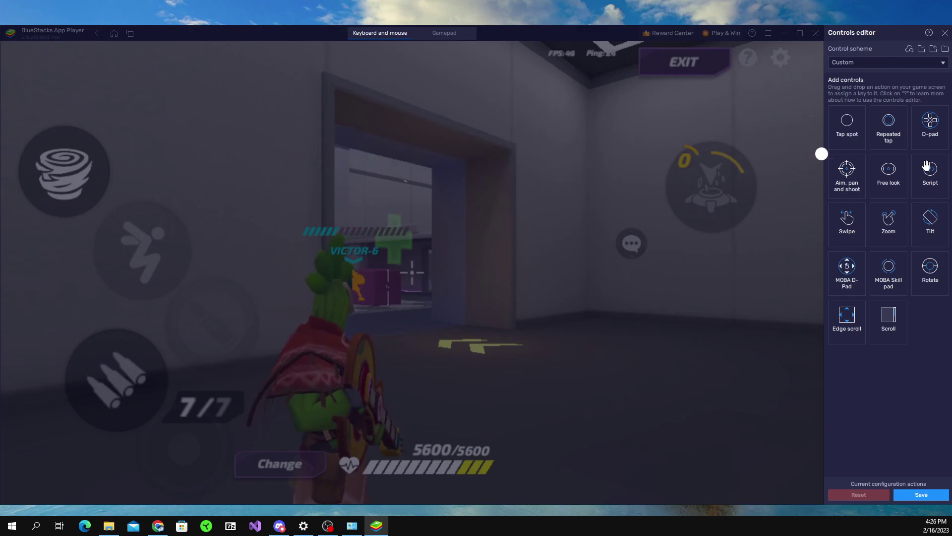
left_click(65, 183)
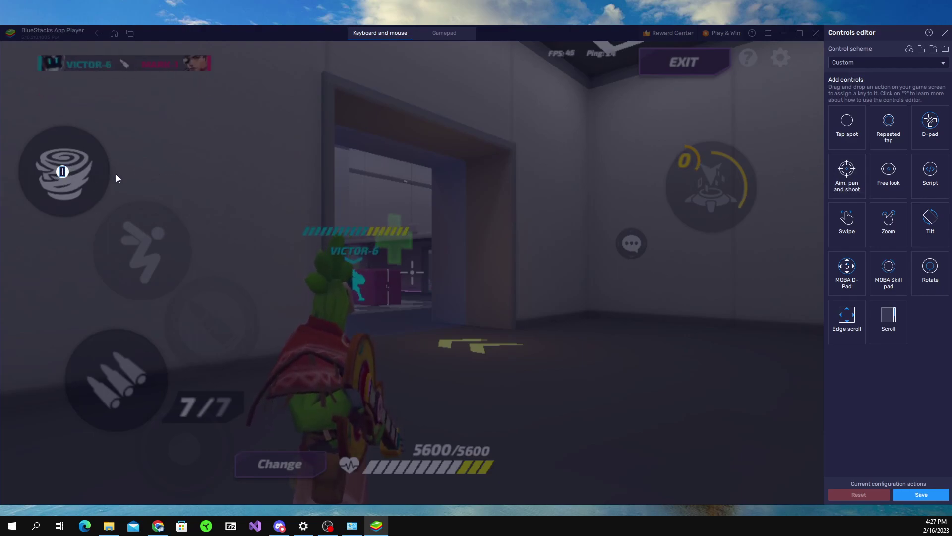
key("q")
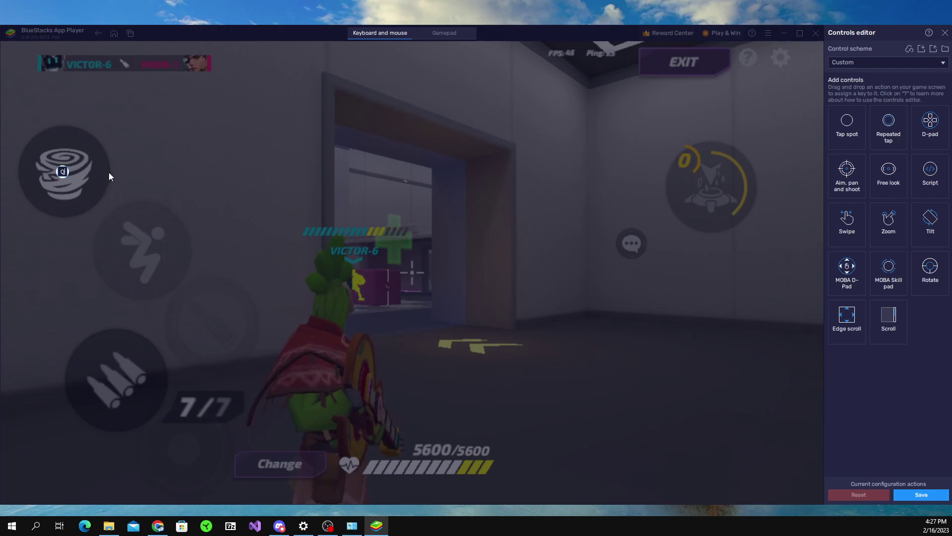
key("BackSpace")
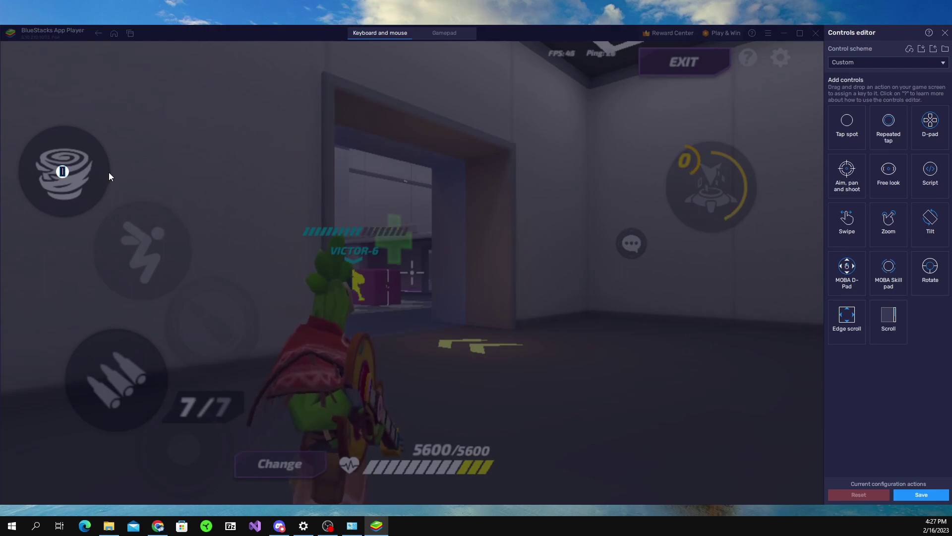
right_click(64, 173)
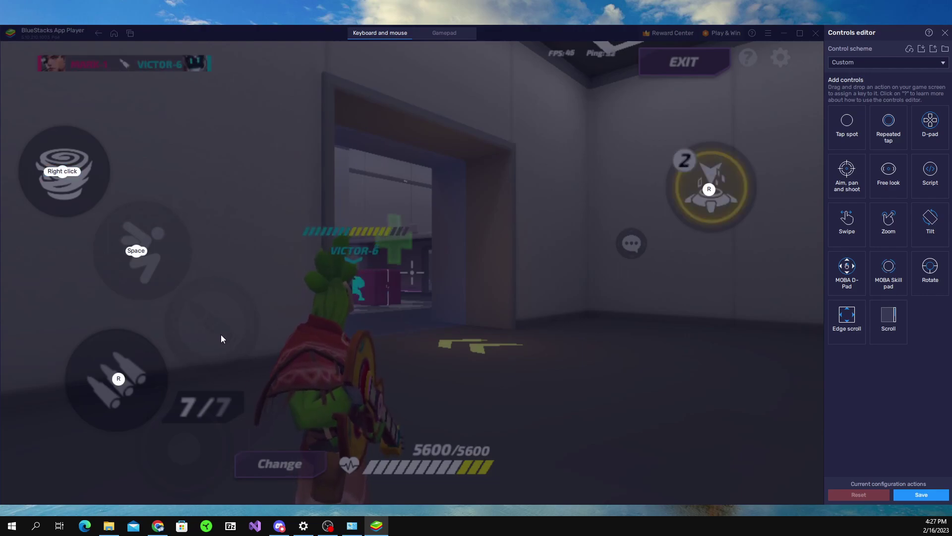
Step: Fit a WASD D-pad over the movement joystick, set its activation speed to 909999999 and leave the controls editor
left_click_drag(930, 121, 202, 385)
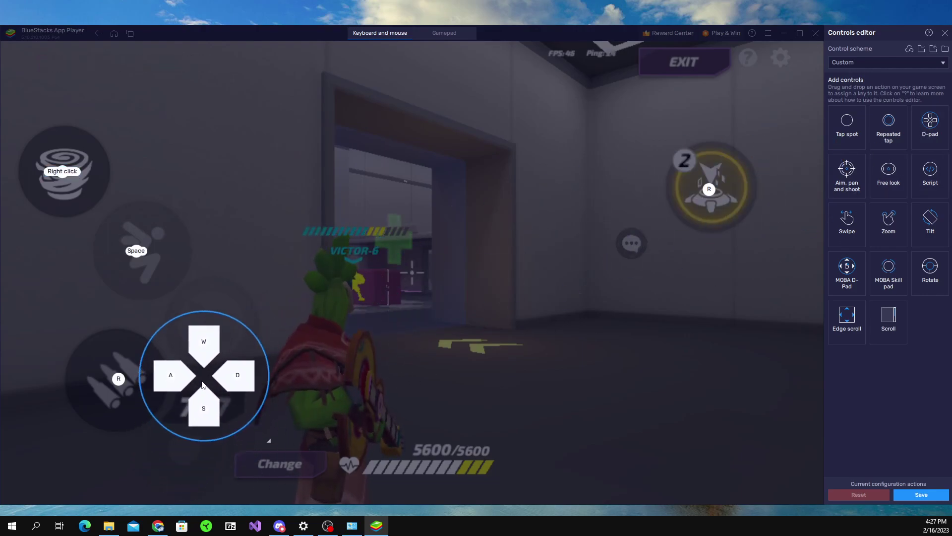
left_click_drag(268, 440, 226, 473)
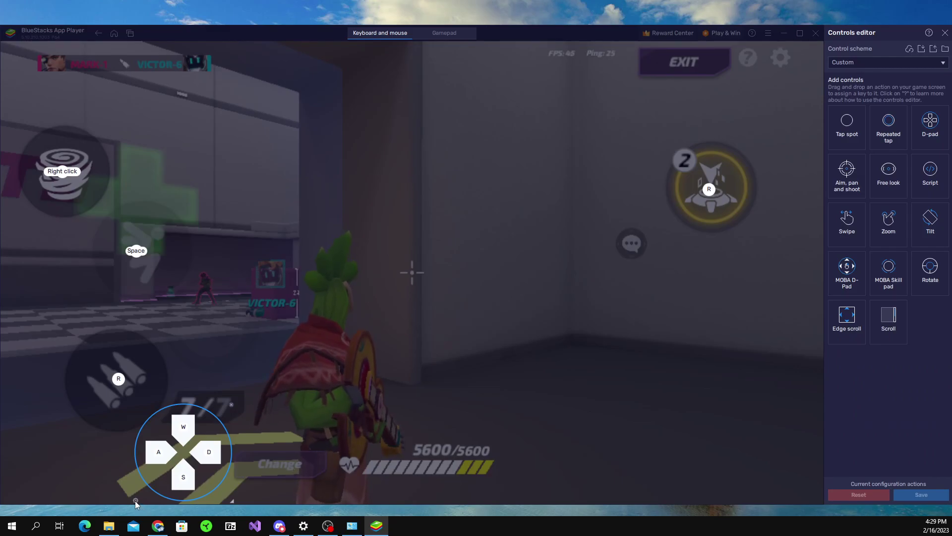
left_click(135, 500)
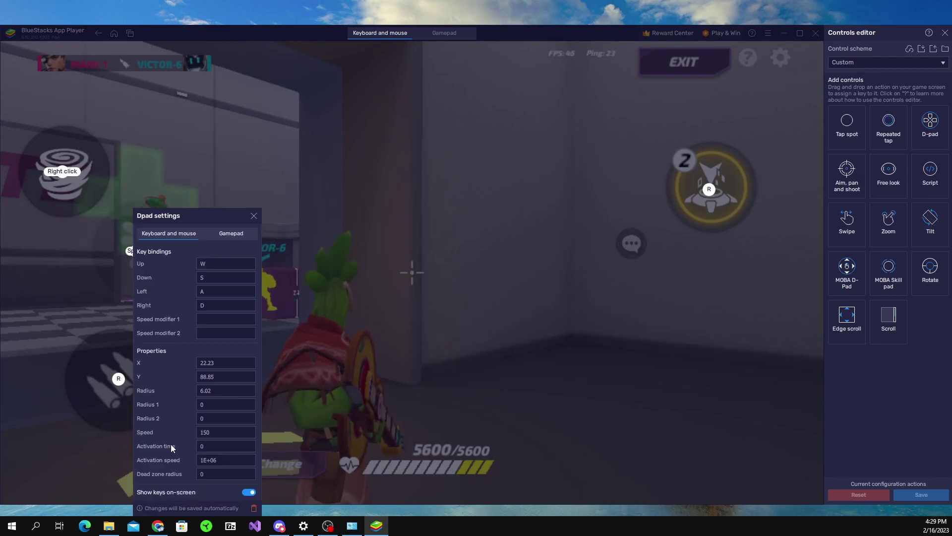
left_click(220, 460)
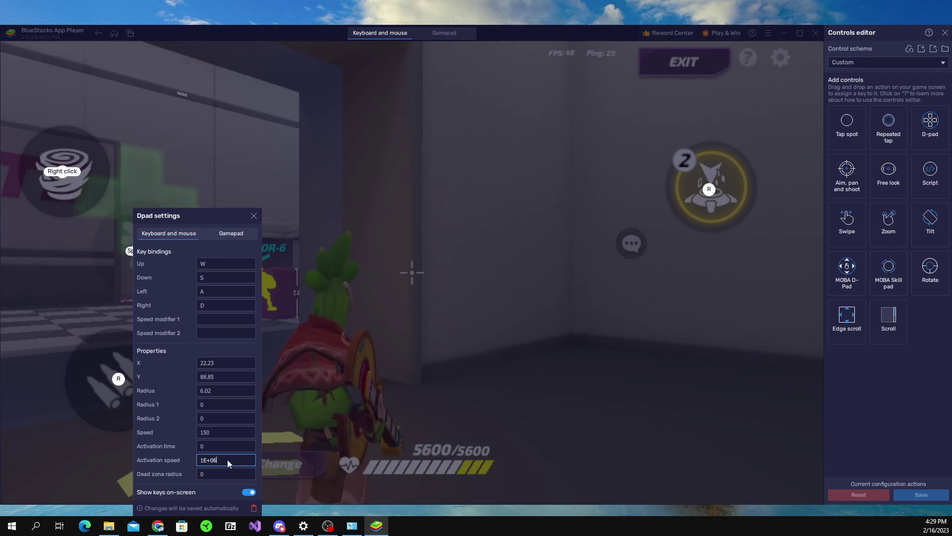
key("BackSpace")
key("BackSpace")
key("BackSpace")
key("BackSpace")
key("BackSpace")
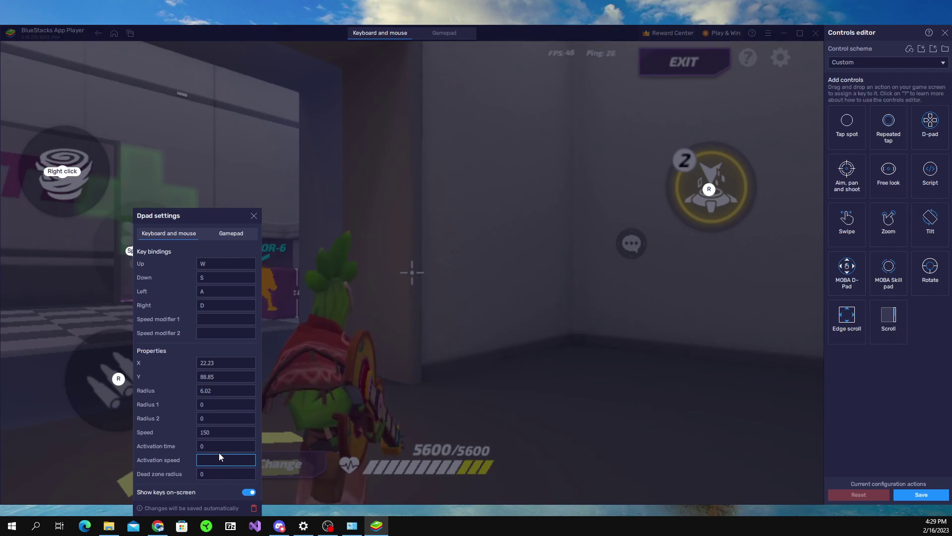
type("909999999")
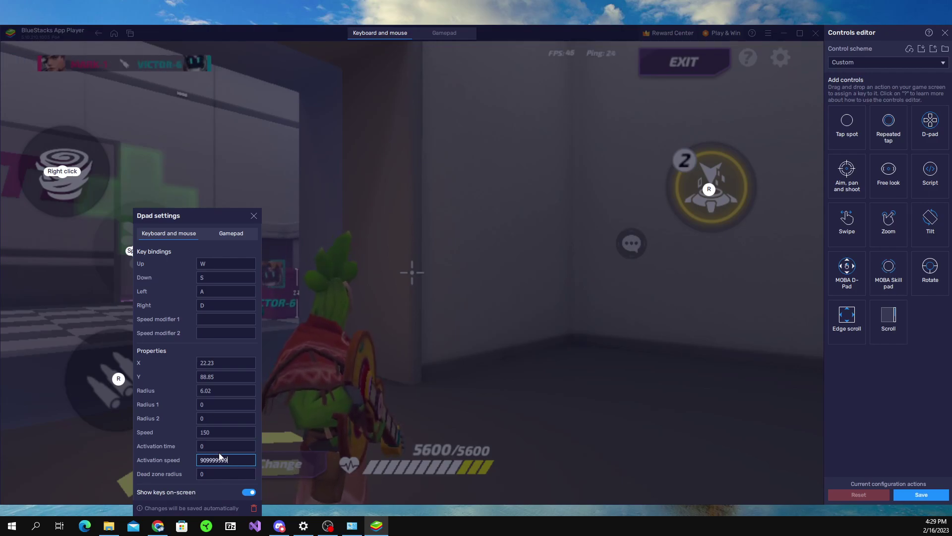
left_click(253, 216)
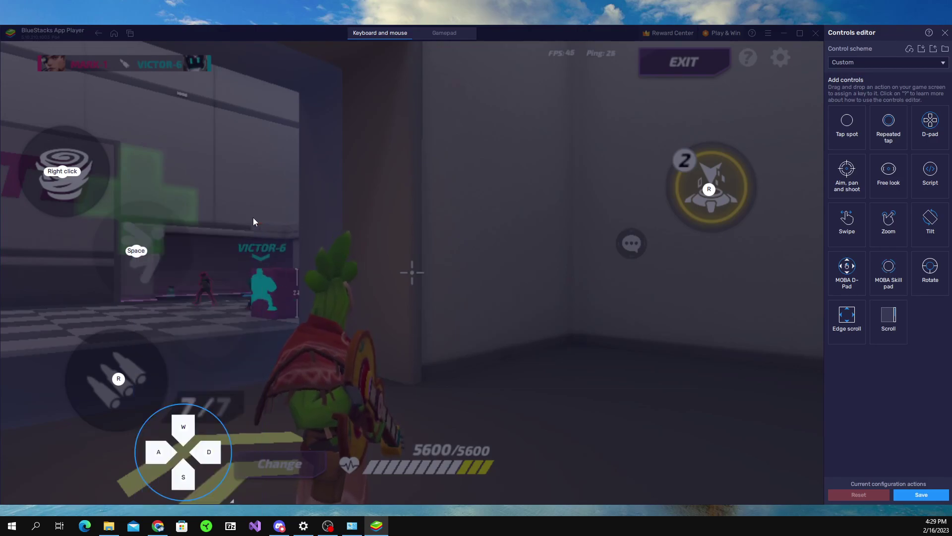
key("ctrl+shift+a")
Step: Test the D-pad by moving the hero left and right in the training ground
key("a")
key("d")
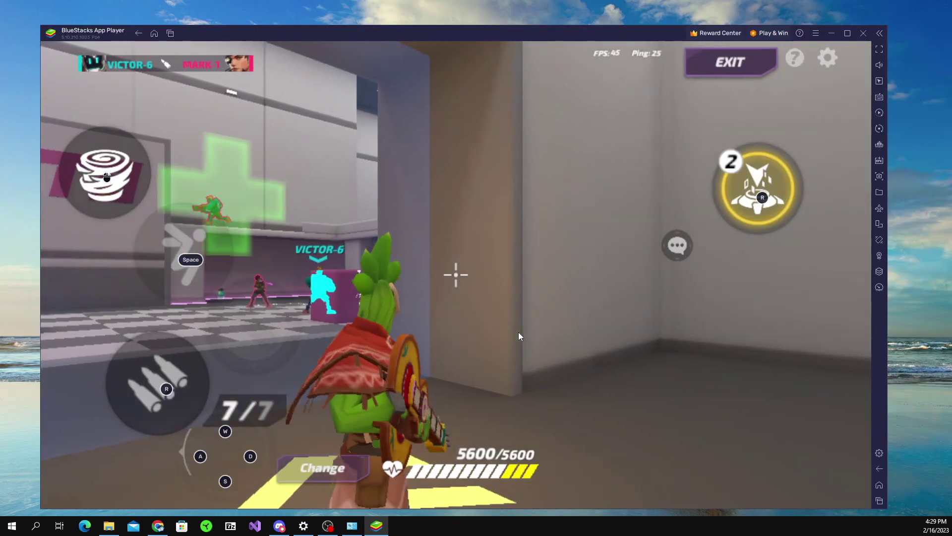
key("a")
key("d")
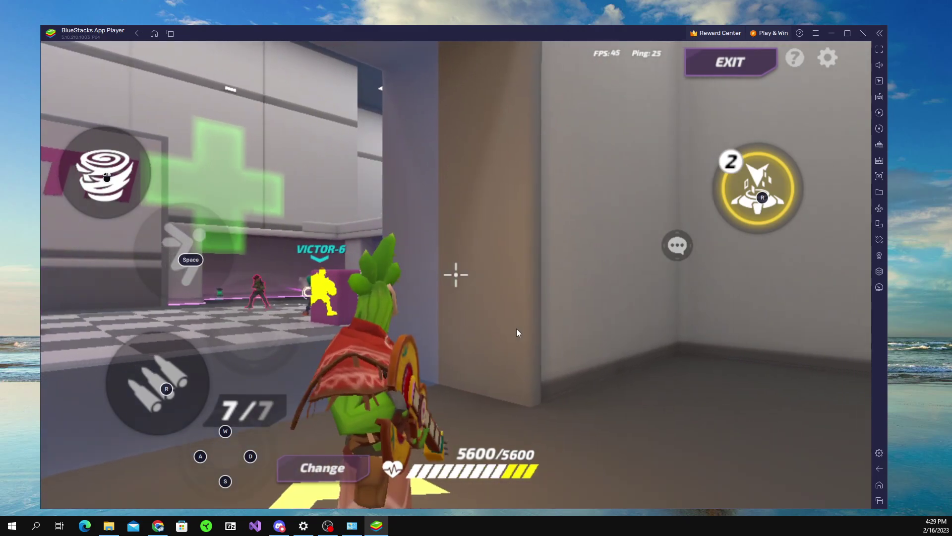
key("d")
key("a")
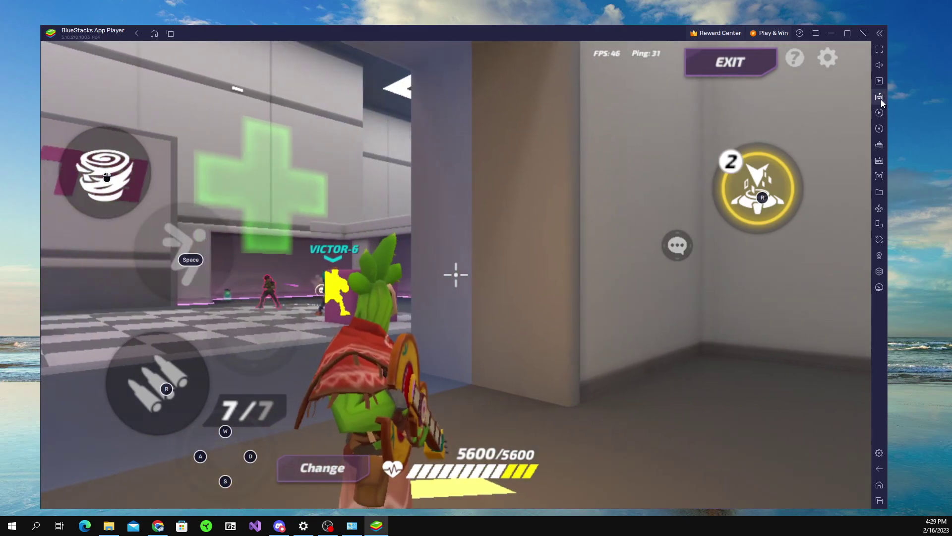
Step: Add an Aim, pan and shoot control to the game's control scheme with X and Y sensitivity both set to 0.70
left_click(879, 98)
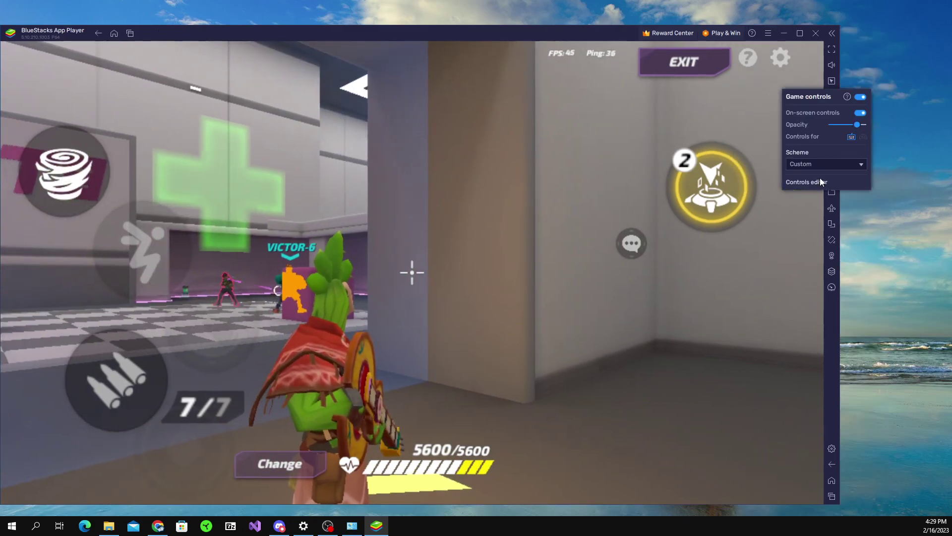
left_click(826, 181)
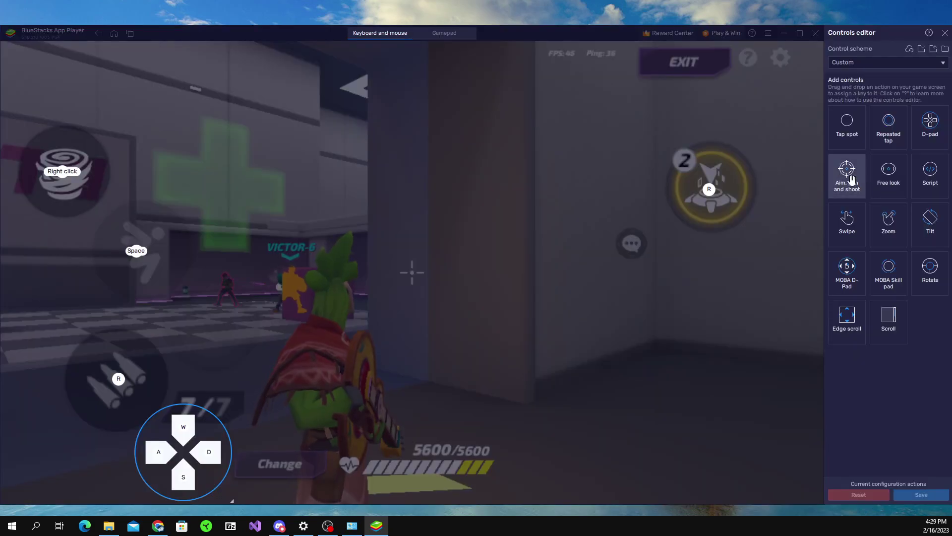
left_click_drag(783, 220, 548, 227)
left_click(522, 220)
left_click(522, 220)
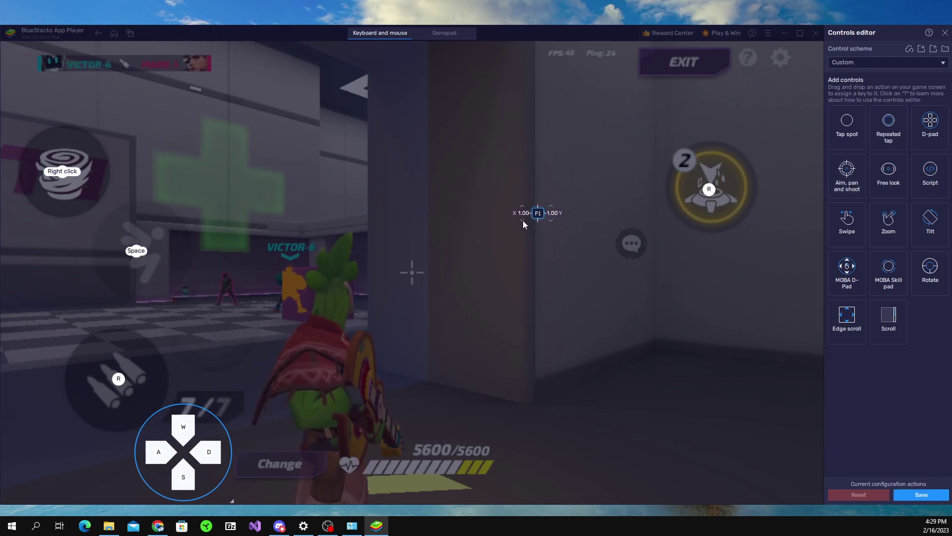
left_click(523, 221)
left_click(551, 220)
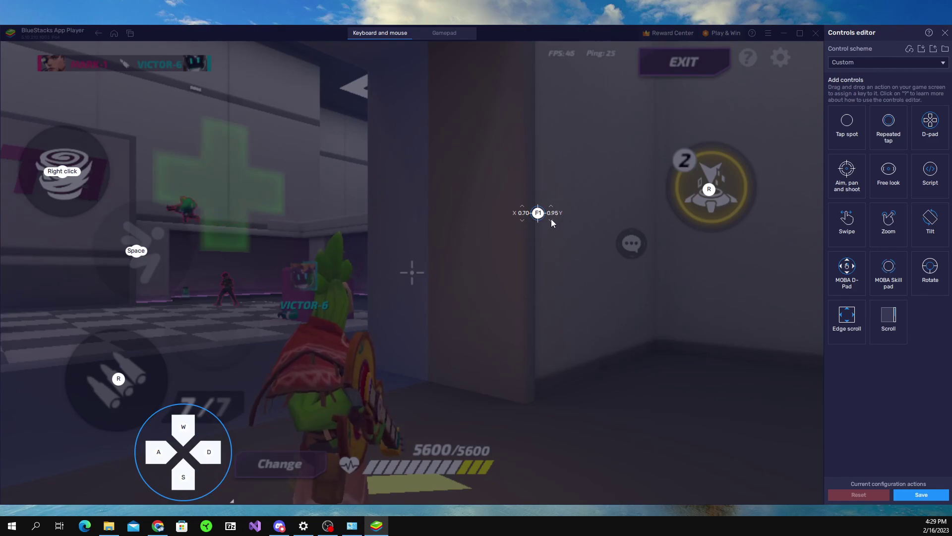
left_click(551, 220)
left_click(551, 220)
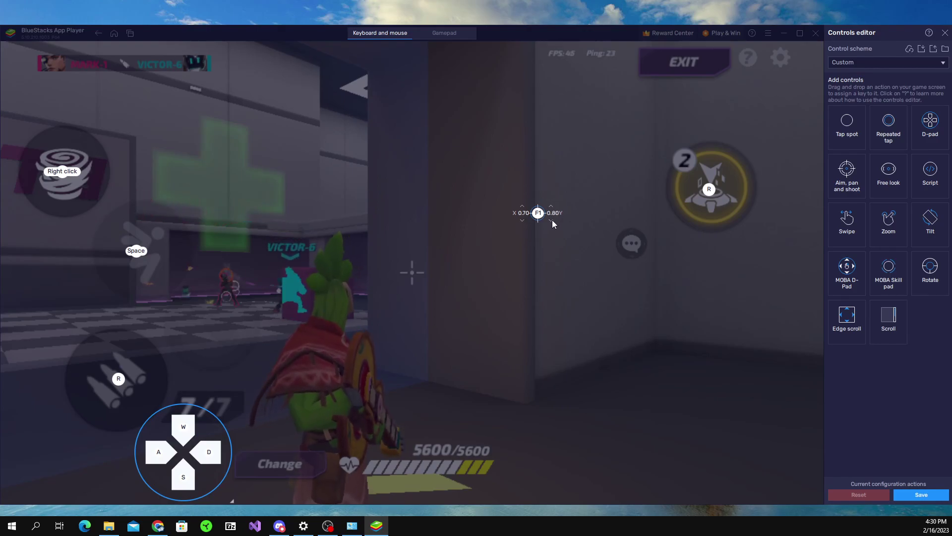
left_click(551, 220)
left_click(551, 220)
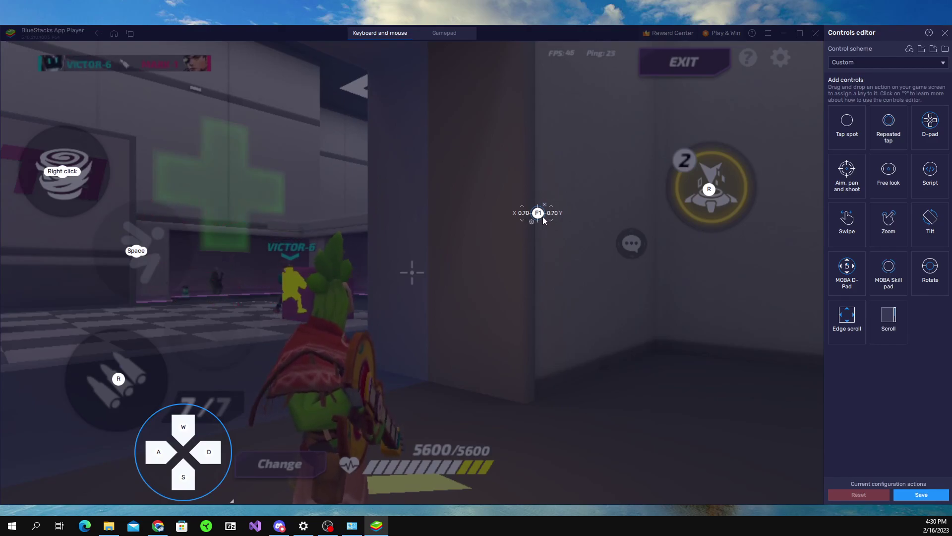
Step: Bind the Aim, pan and shoot control to Ctrl and save the control scheme
left_click(536, 214)
key("ctrl")
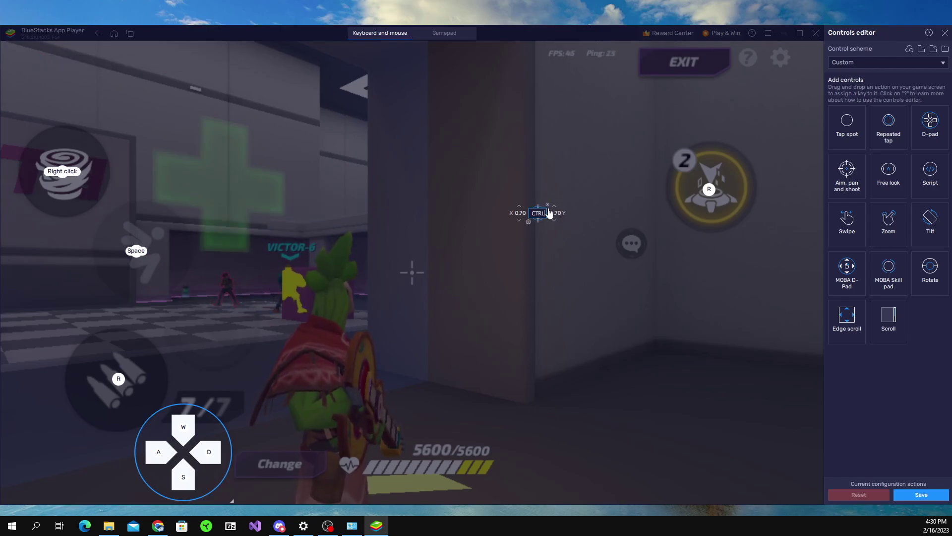
left_click(594, 192)
left_click(600, 186)
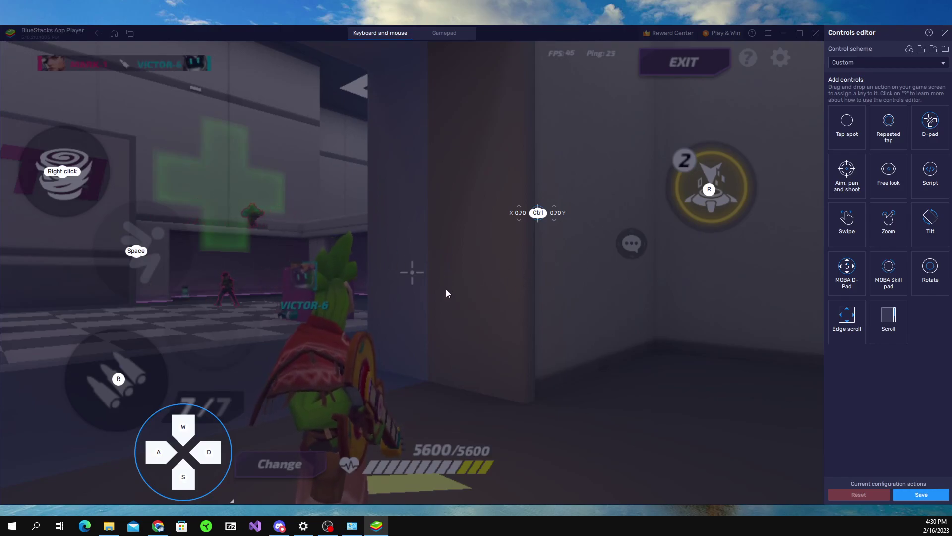
left_click(921, 495)
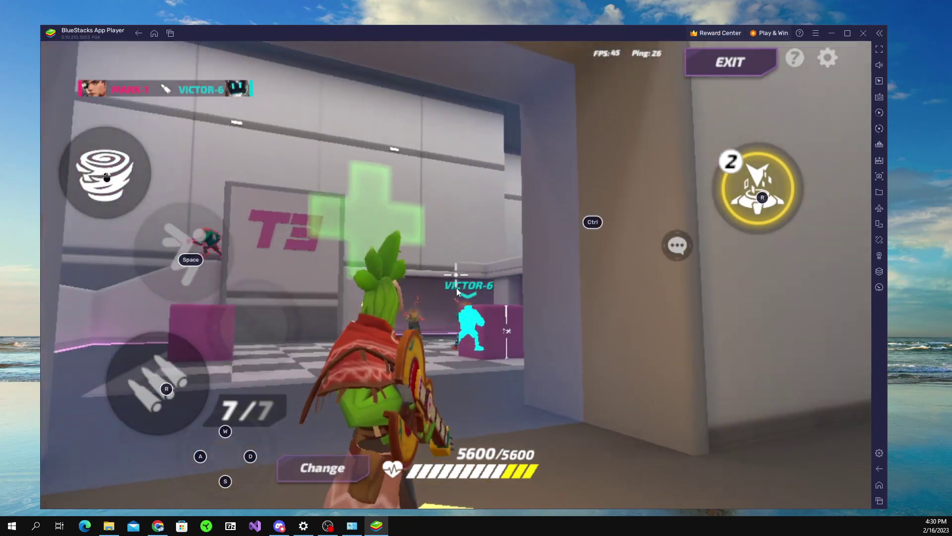
Step: Test mouse aiming and WASD movement with the hero in the training ground, and leave aim mode
left_click_drag(456, 288, 574, 286)
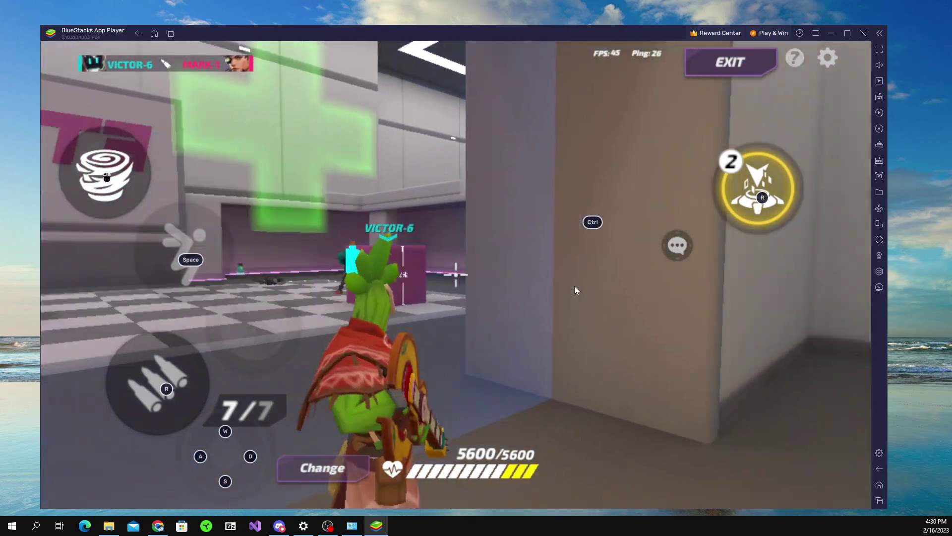
left_click(258, 327)
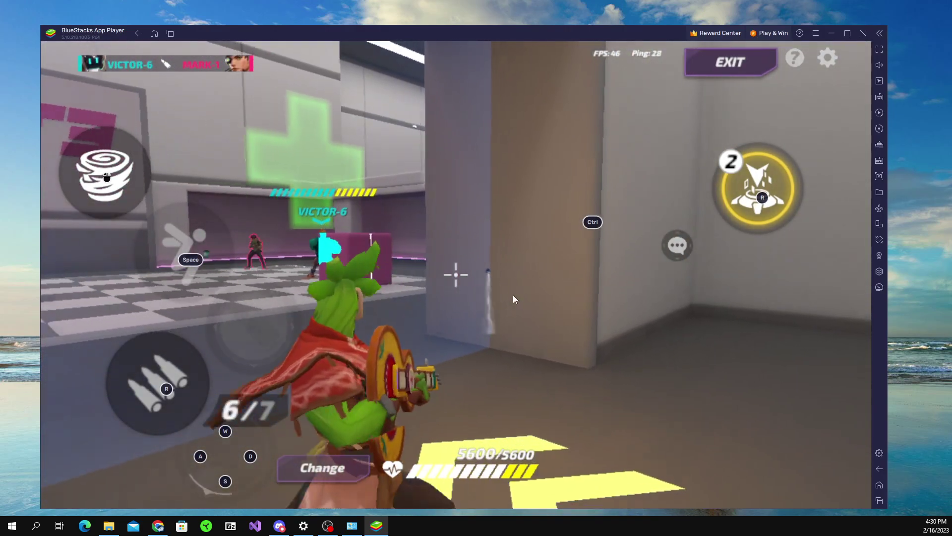
mouse_move(514, 299)
left_mouse_down()
mouse_move(357, 285)
mouse_move(495, 266)
left_mouse_up()
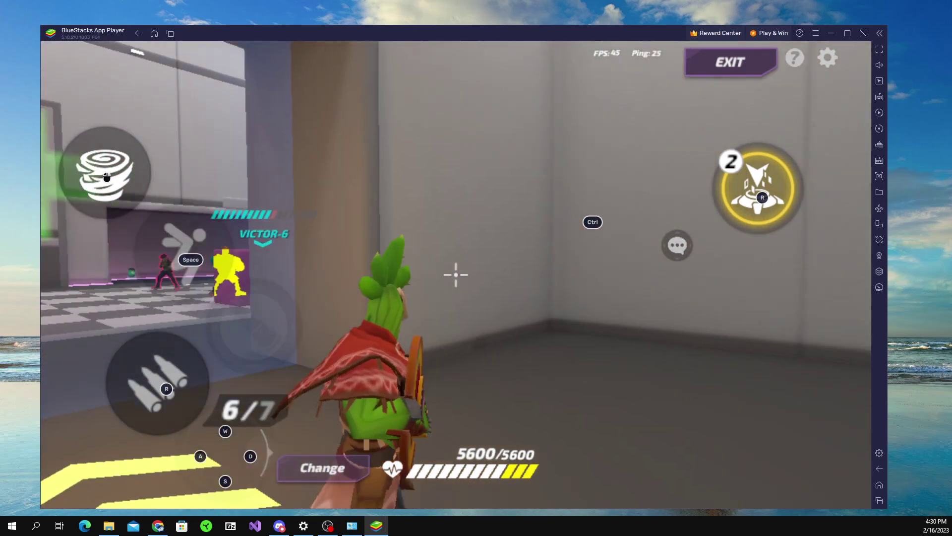
key("w")
key("a")
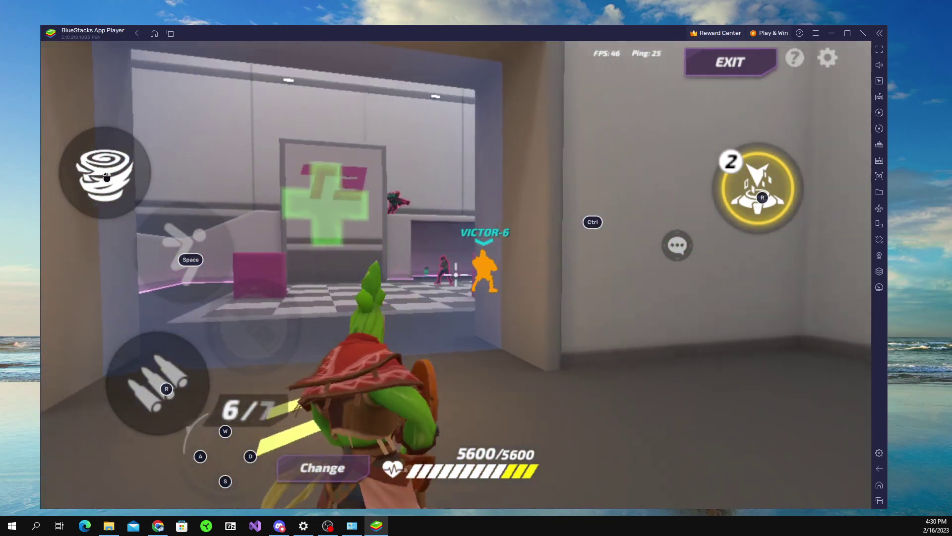
key("ctrl")
Step: Reopen the Aim, pan and shoot settings in the controls editor, enable Fire with left click and bring out its fire icon
left_click(880, 97)
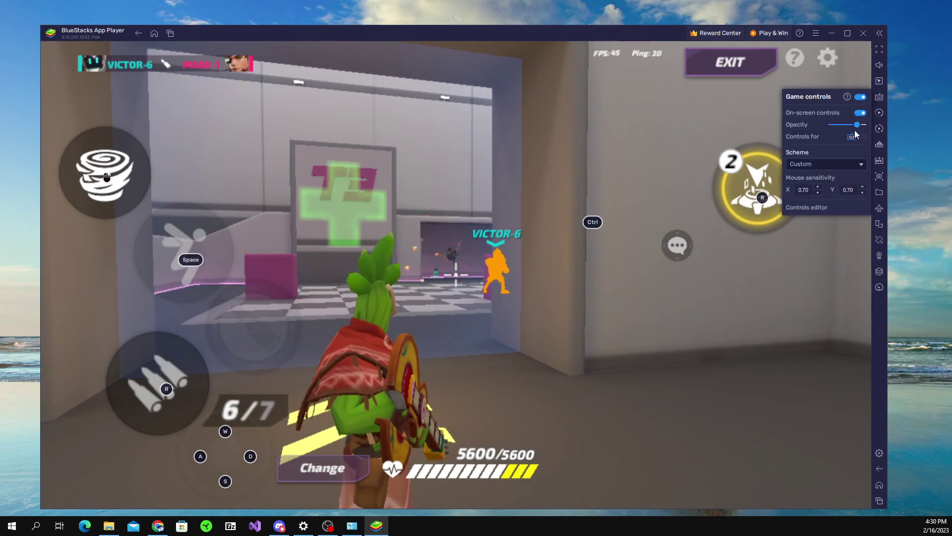
left_click(816, 206)
mouse_move(528, 222)
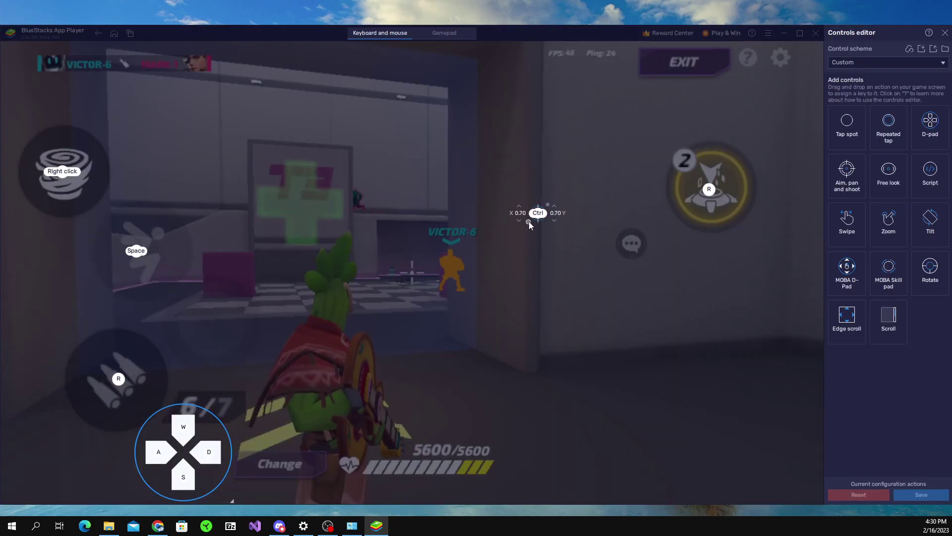
left_click(528, 222)
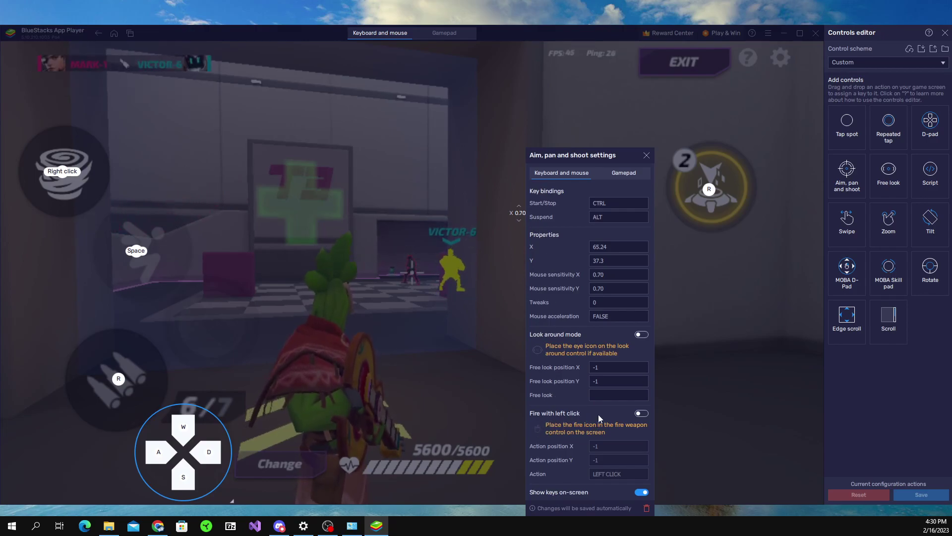
left_click(642, 414)
left_click(538, 430)
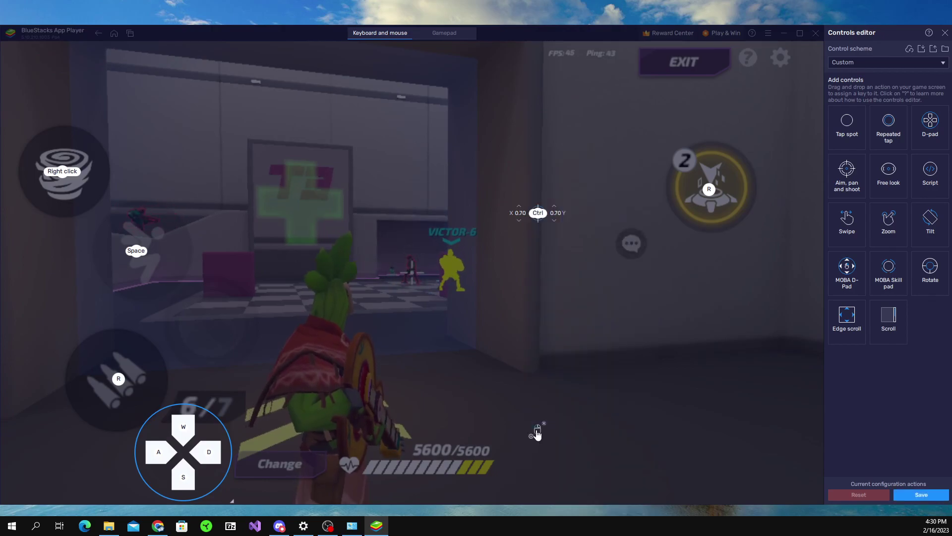
Step: Place the left-click fire icon on the game's fire button and rebind the yellow-ringed skill to E
left_click(533, 224)
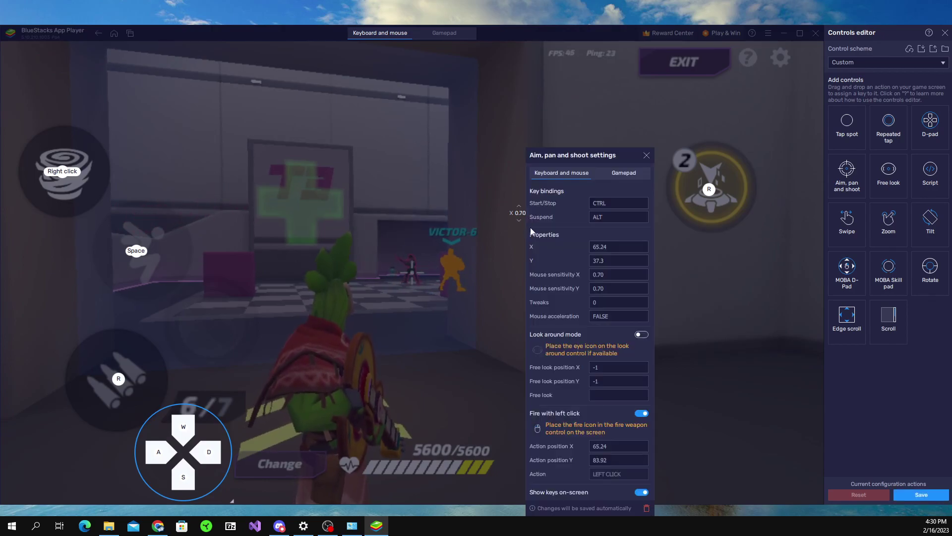
key("Escape")
left_click_drag(539, 433, 212, 323)
left_click(708, 189)
key("e")
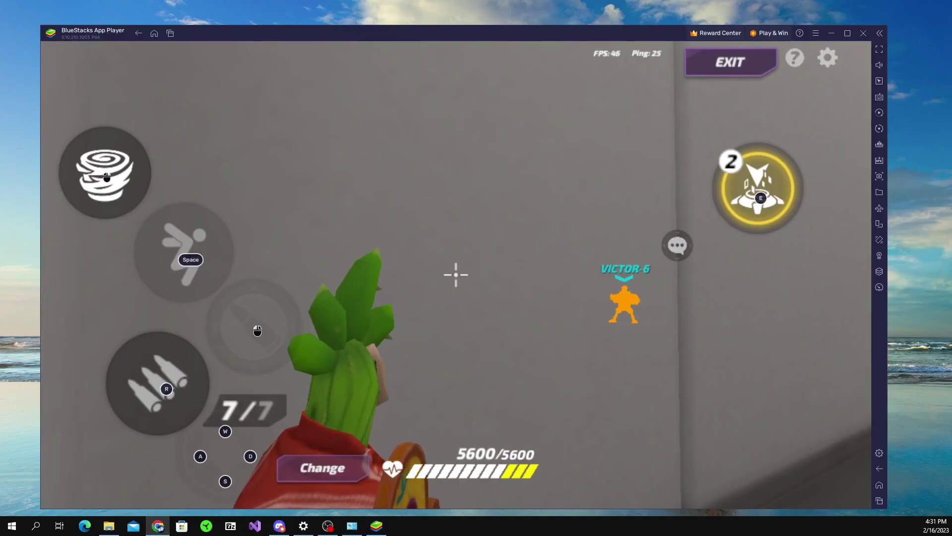
left_click_drag(0, 68, 268, 0)
type("https://www.wagnardsoft.com/ISLC/ISLC%20v1.0.2.8.exeO")
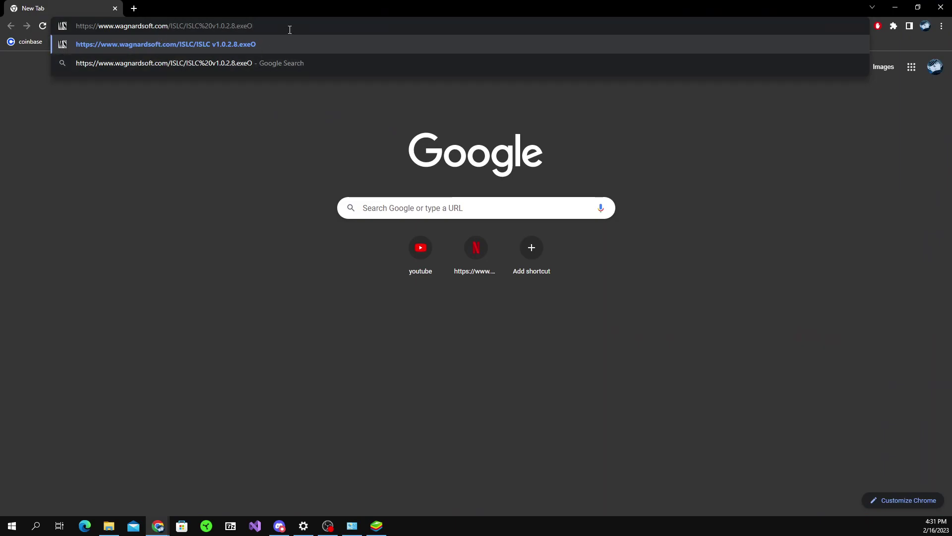
key("Return")
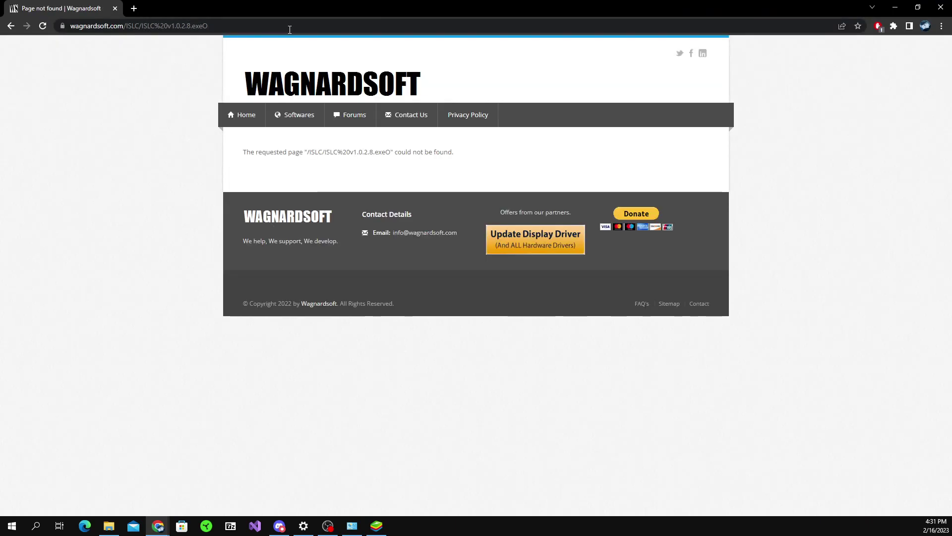
left_click(252, 27)
left_click(252, 27)
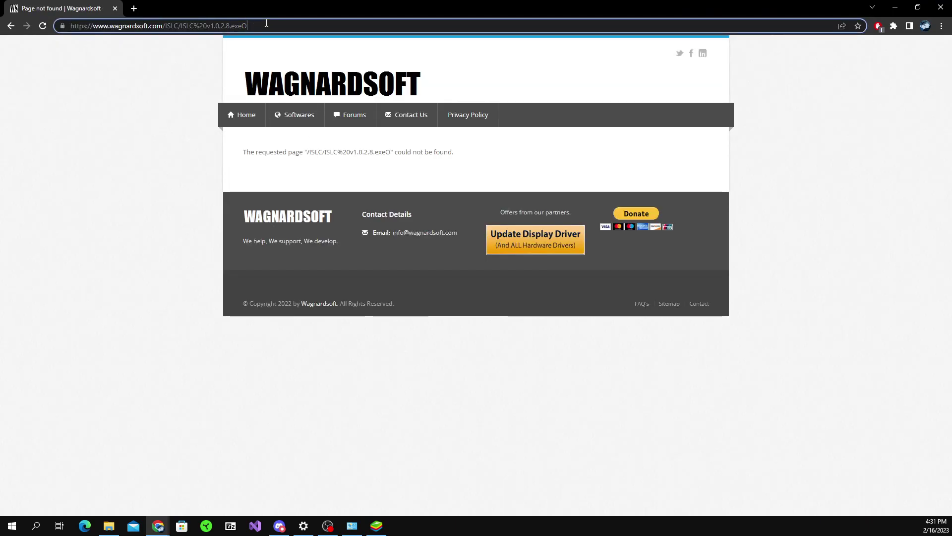
key("BackSpace")
key("Return")
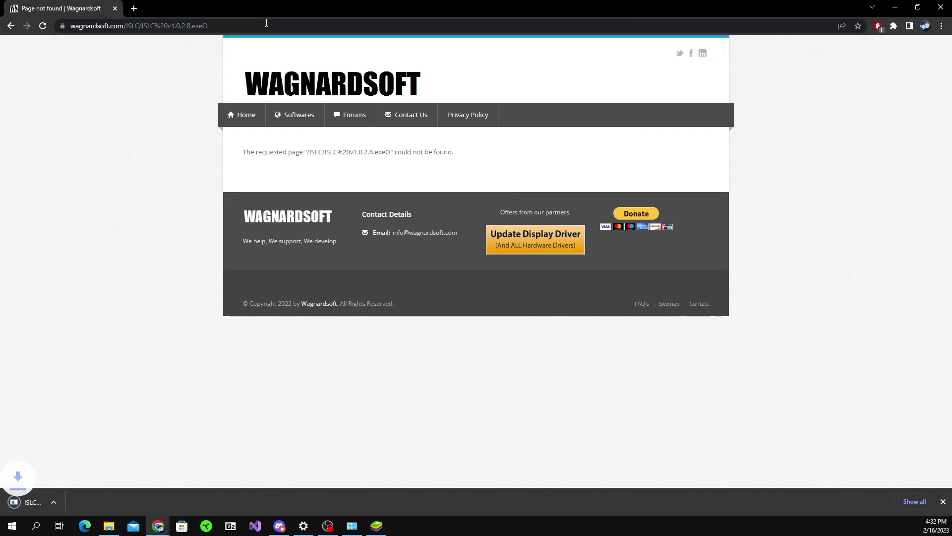
Step: Run the downloaded ISLC v1.0.2.8 file, search Windows for "intelligent" and open Intelligent standby list cleaner
left_click(35, 503)
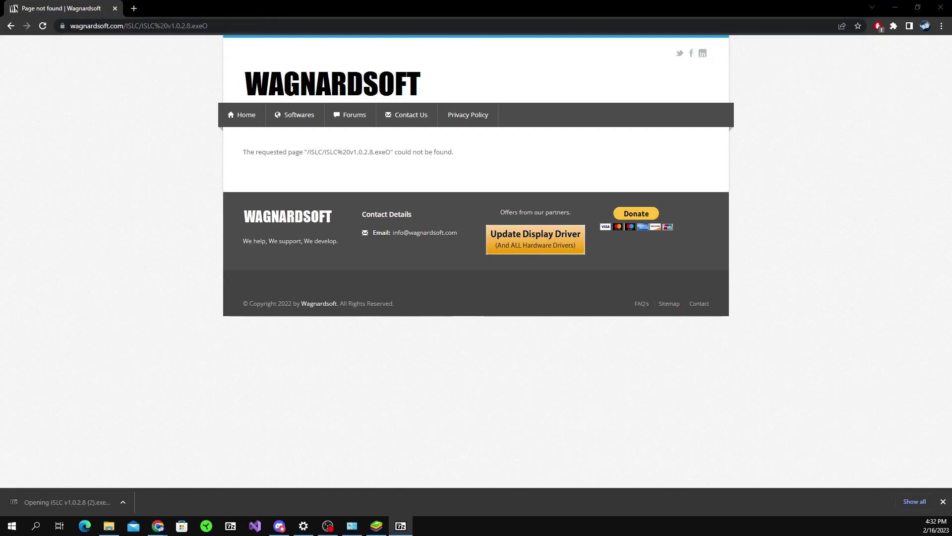
left_click(311, 270)
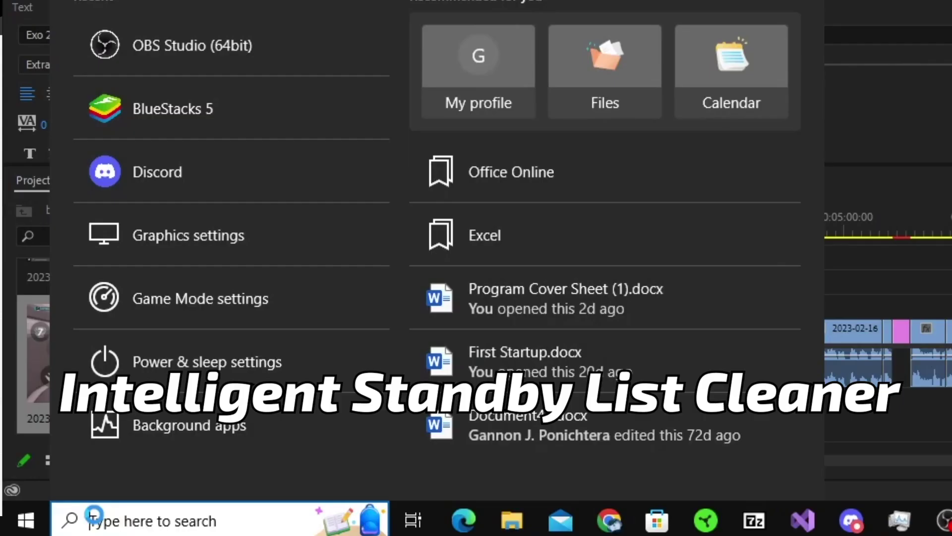
type("intelligent")
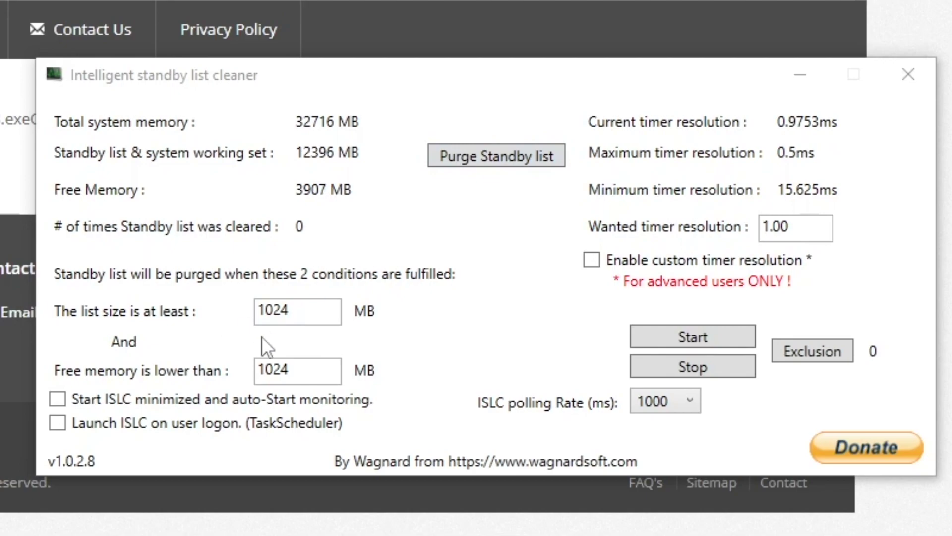
Step: Purge the standby list twice in Intelligent standby list cleaner
left_click(147, 139)
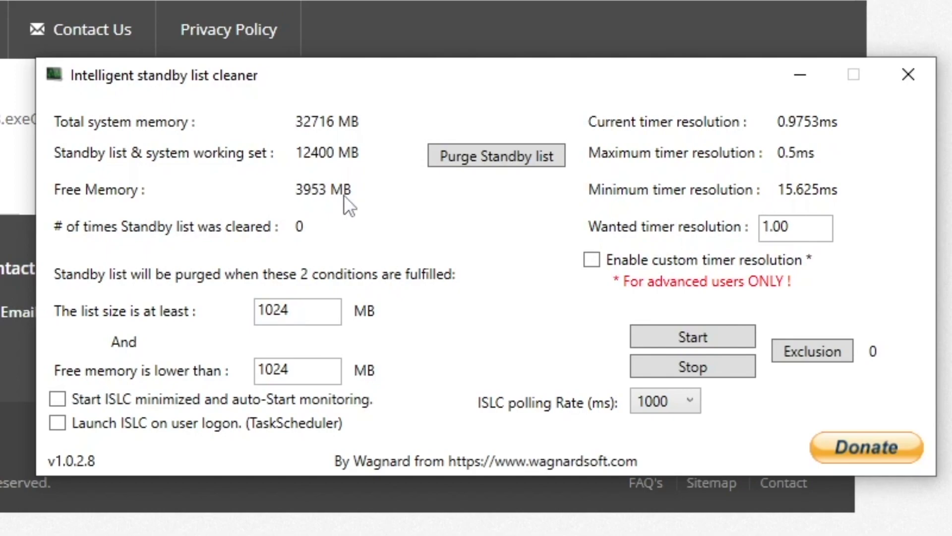
left_click(463, 163)
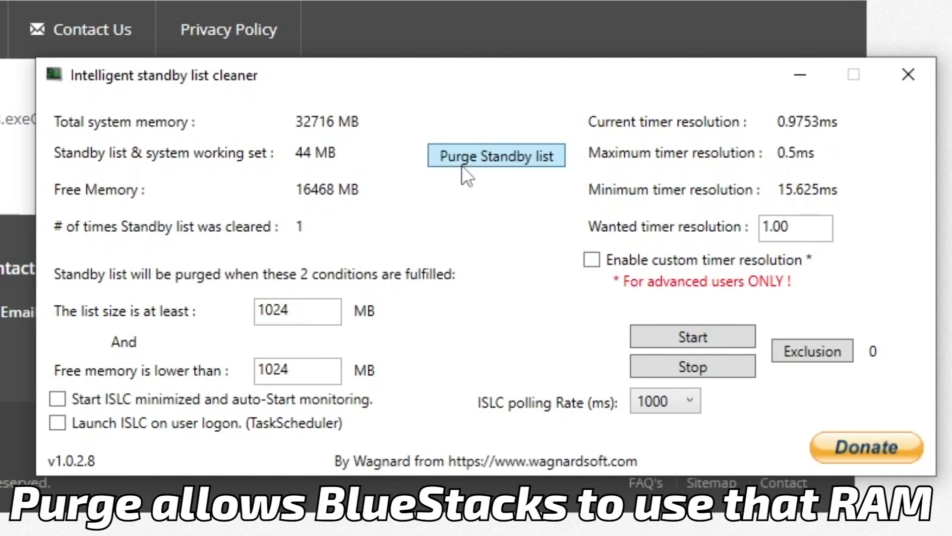
left_click(463, 164)
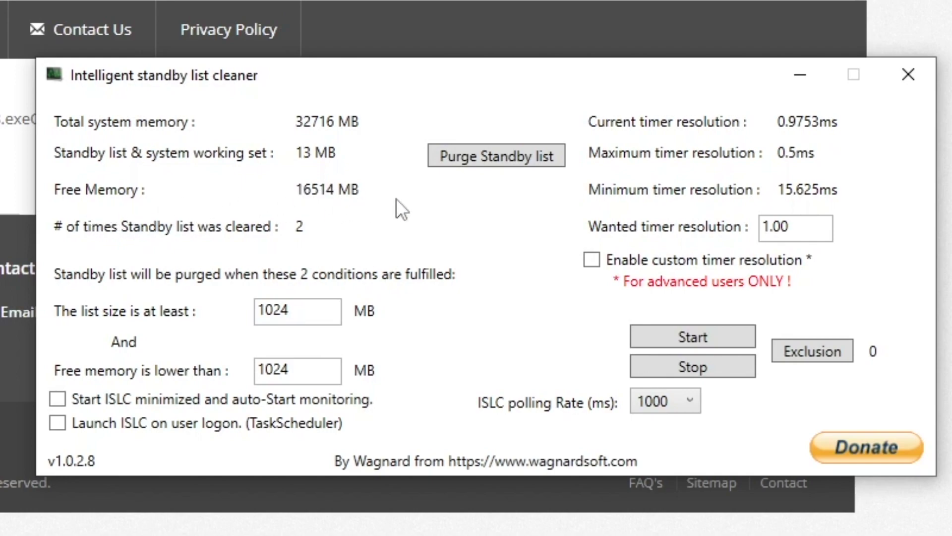
Step: Check the memory usage graph in Task Manager's performance view and close Task Manager
left_click(484, 480)
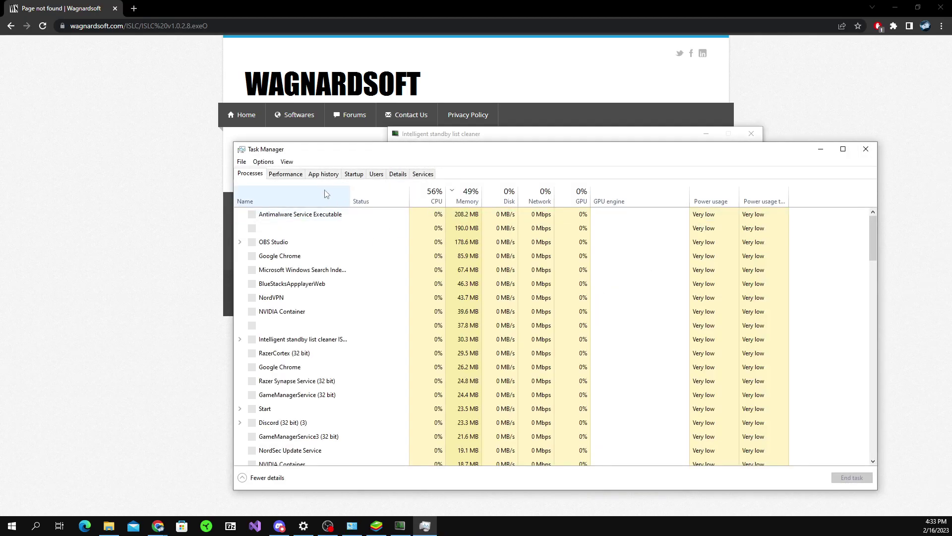
left_click(297, 174)
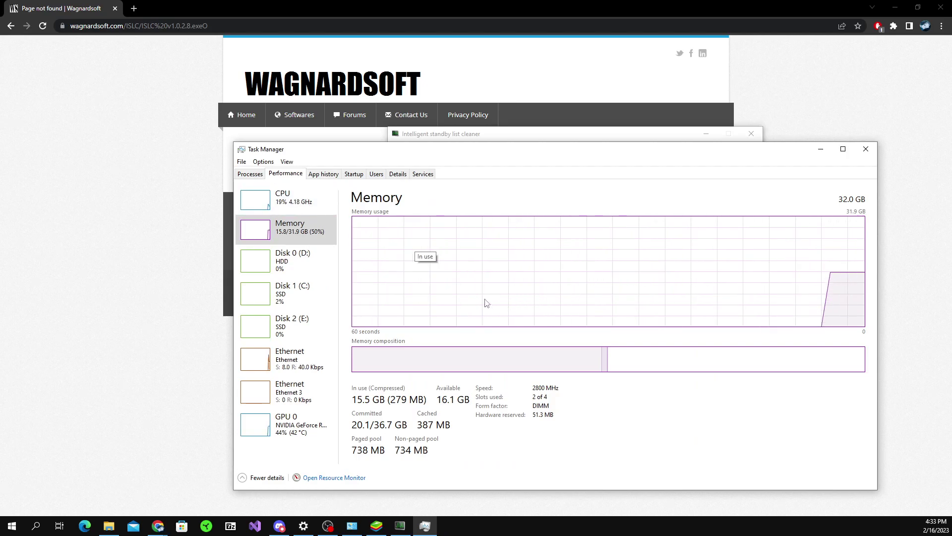
key("alt+F4")
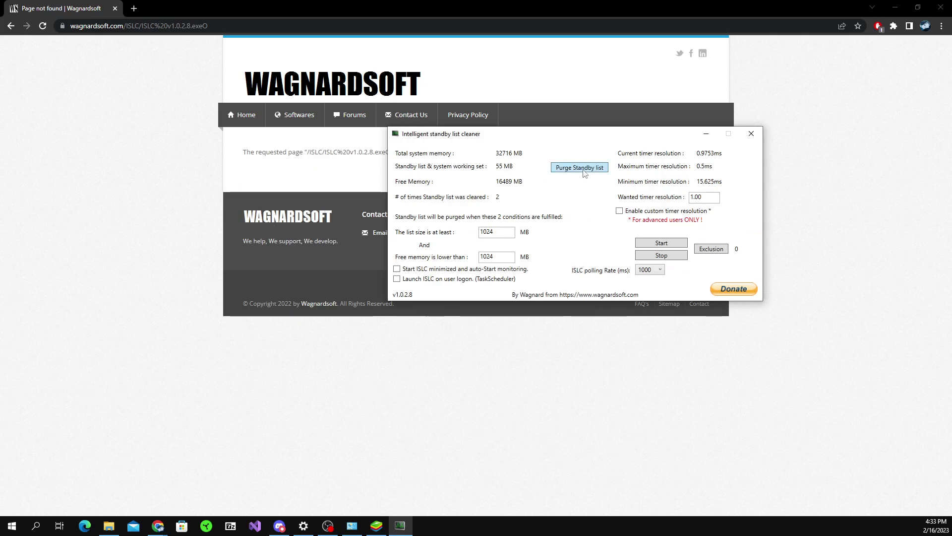
Step: Switch back to BlueStacks and close T3 Arena to return to the home screen
left_click(377, 525)
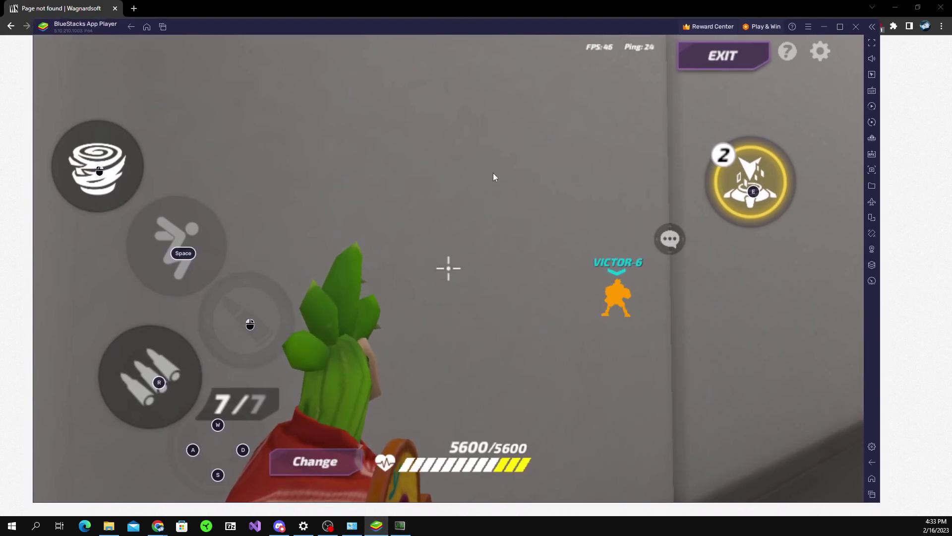
key("Escape")
left_click(162, 27)
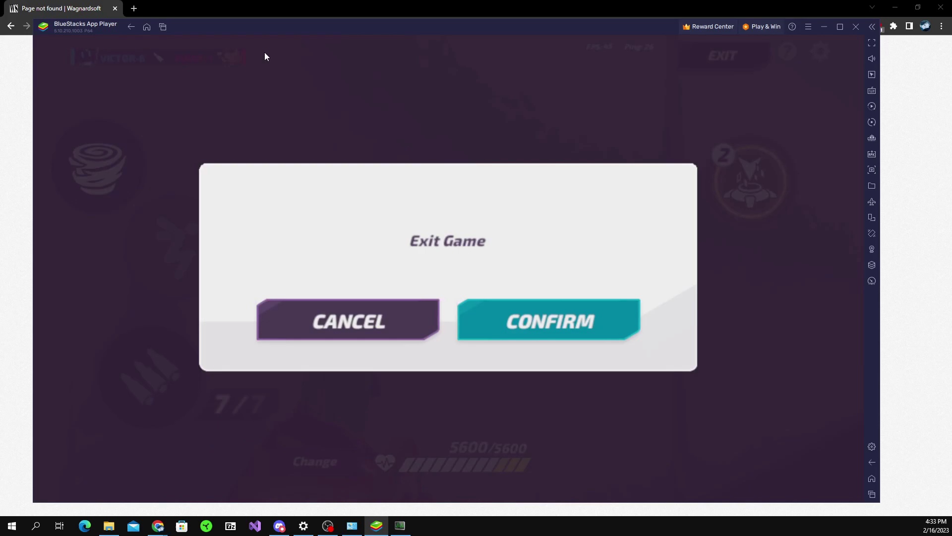
left_click(620, 415)
left_click(619, 197)
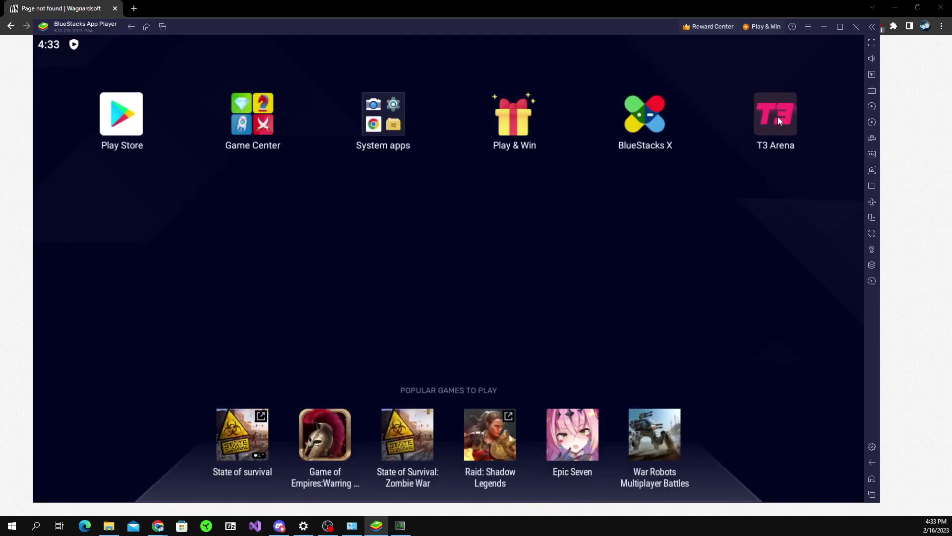
Step: Open the app info for T3 Arena, go to its storage details and clear the app's cache
right_click(778, 117)
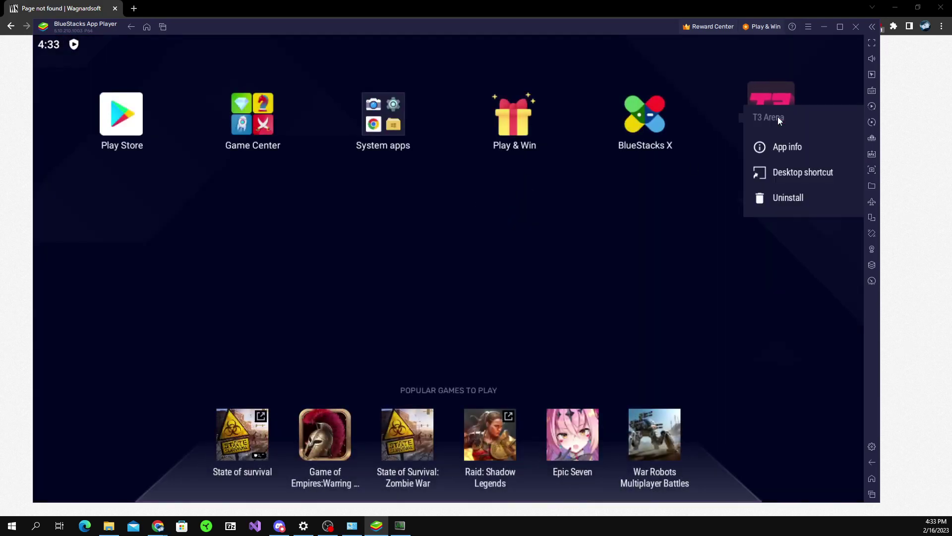
left_click(789, 146)
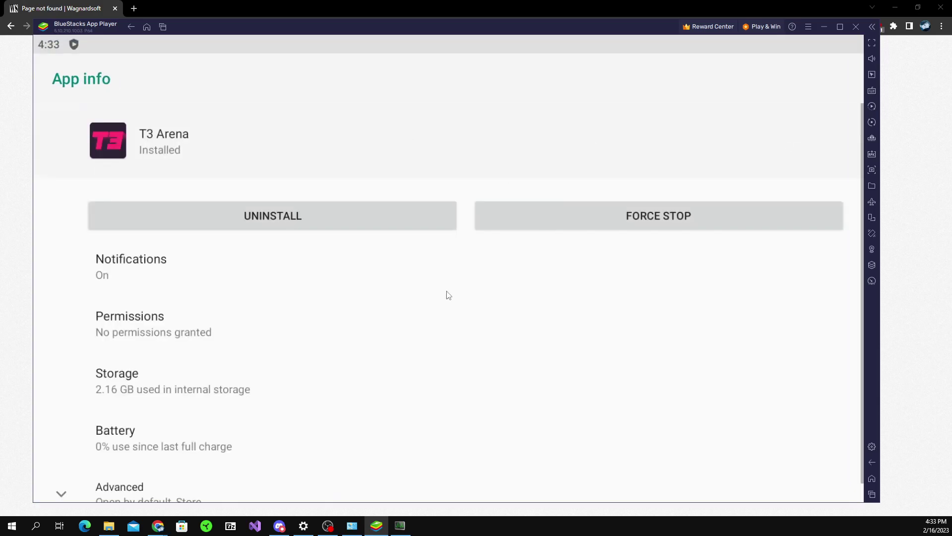
scroll(360, 288, "down", 1)
left_click(140, 361)
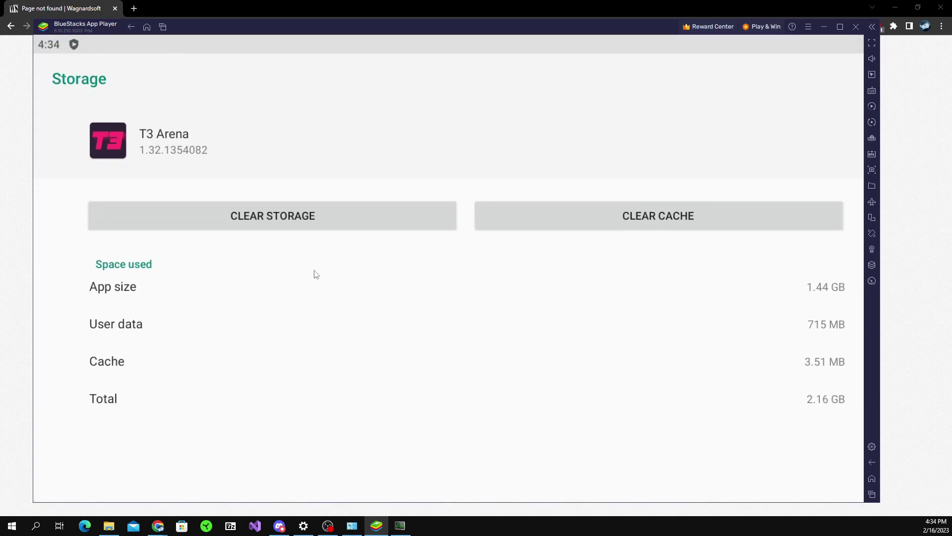
left_click(581, 210)
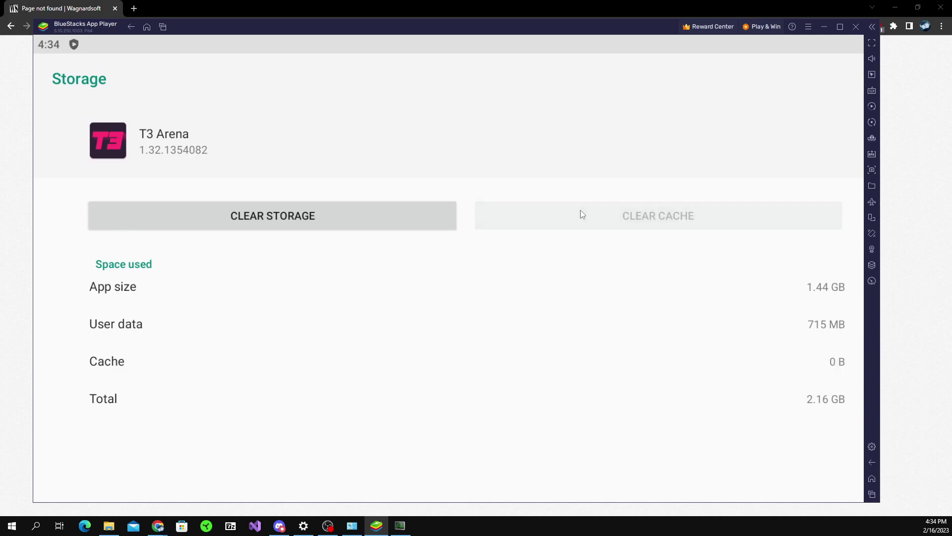
scroll(508, 331, "down", 1)
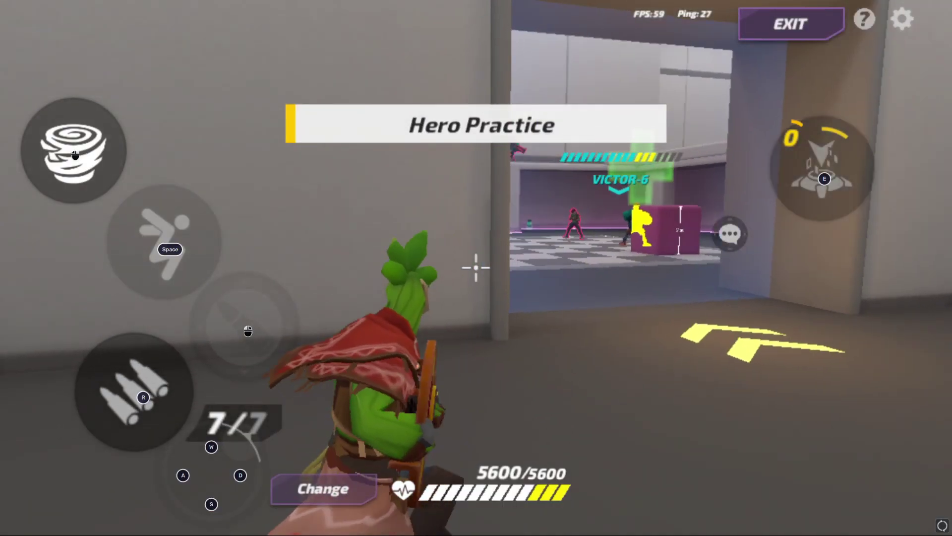
Step: Move forward and shoot a practice target in T3 Arena's Hero Practice
key("w")
left_click(476, 268)
key("a")
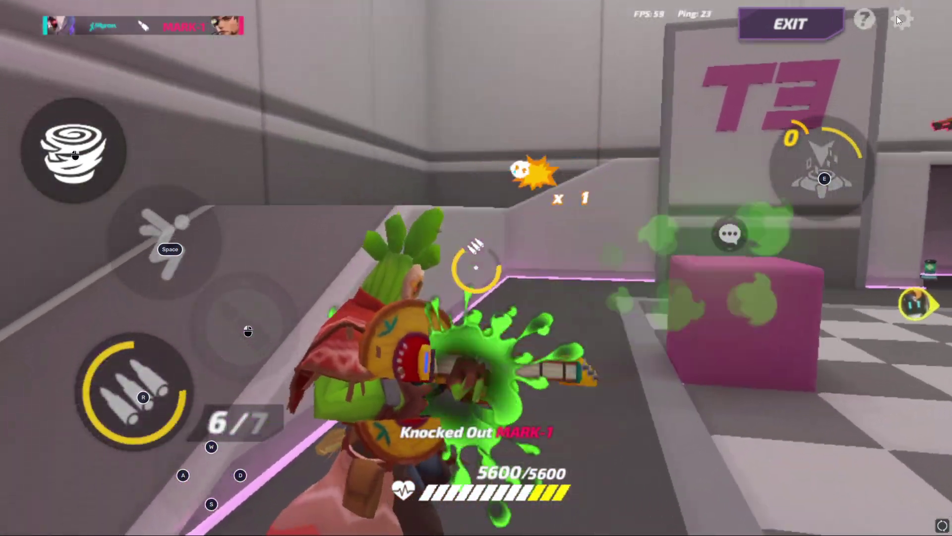
Step: Open the game's graphics options and choose High graphics quality
left_click(825, 35)
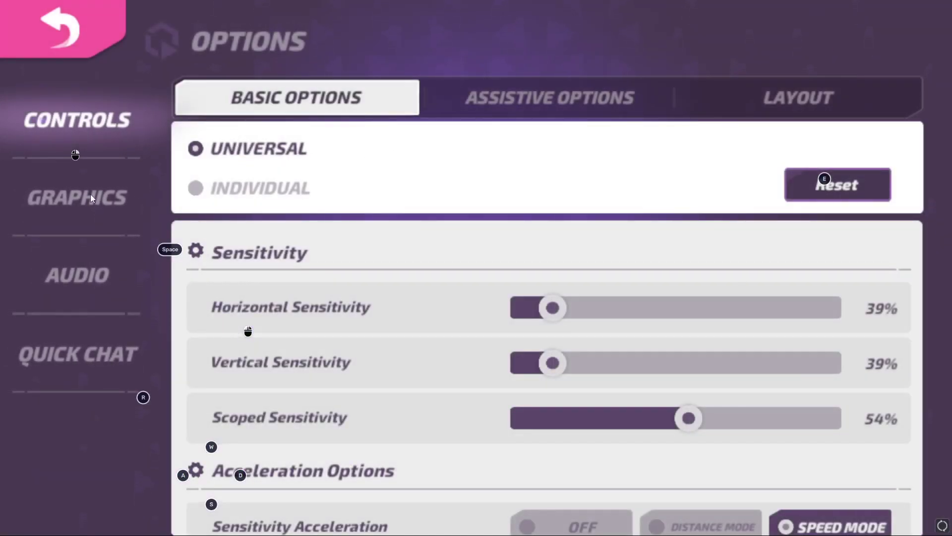
left_click(76, 198)
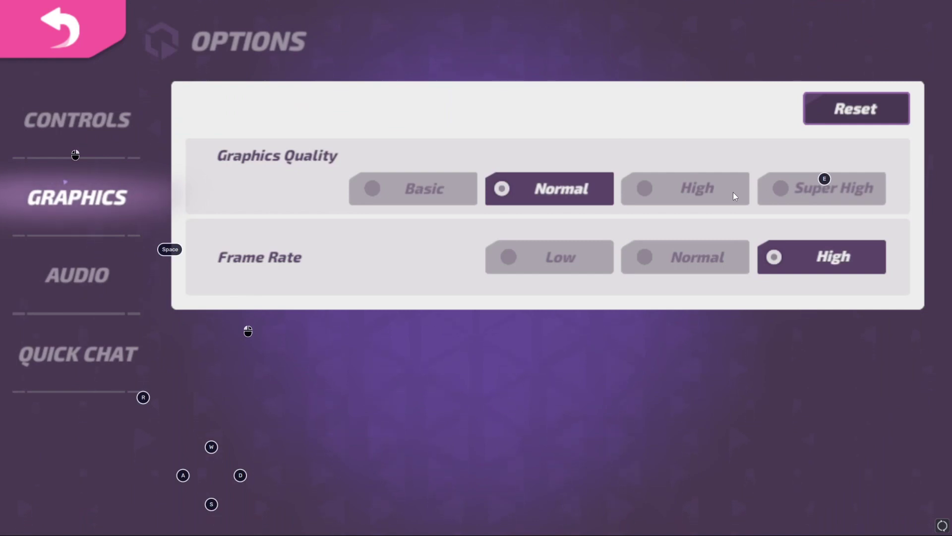
left_click(709, 199)
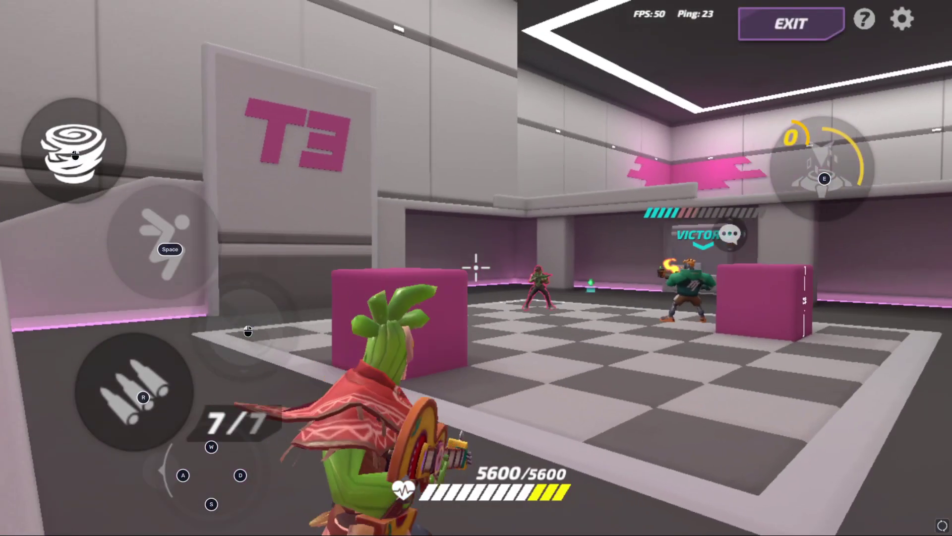
Step: Test the game in Hero Practice by aiming through the scope and firing at the targets
left_click(476, 267)
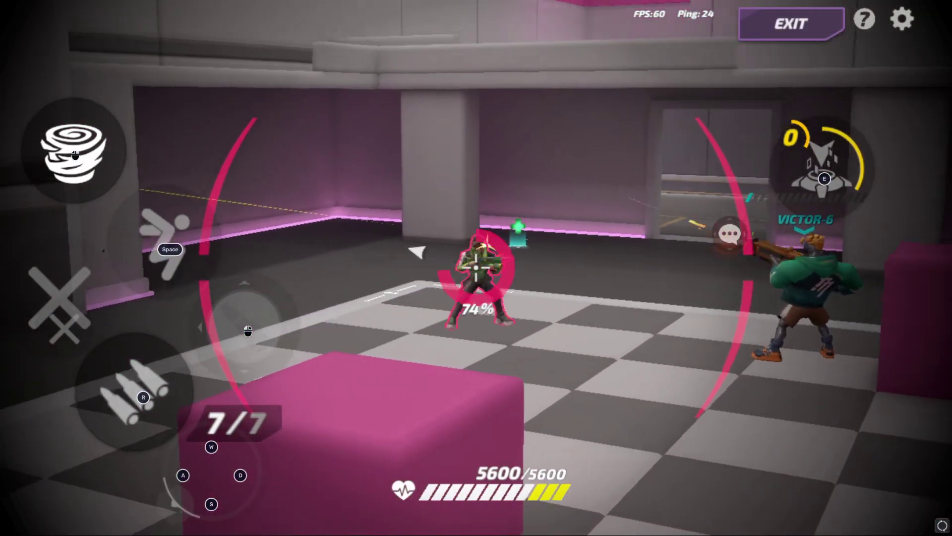
left_click(476, 268)
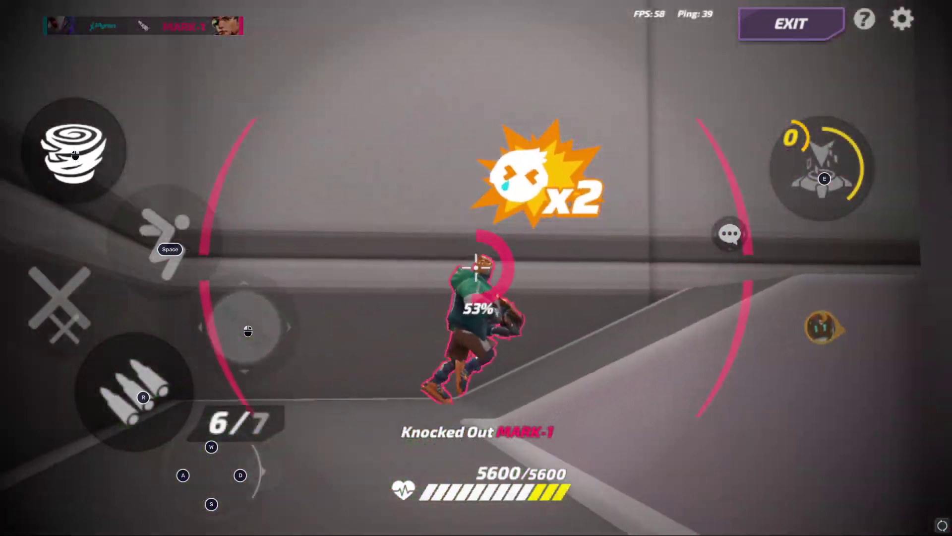
left_click(476, 267)
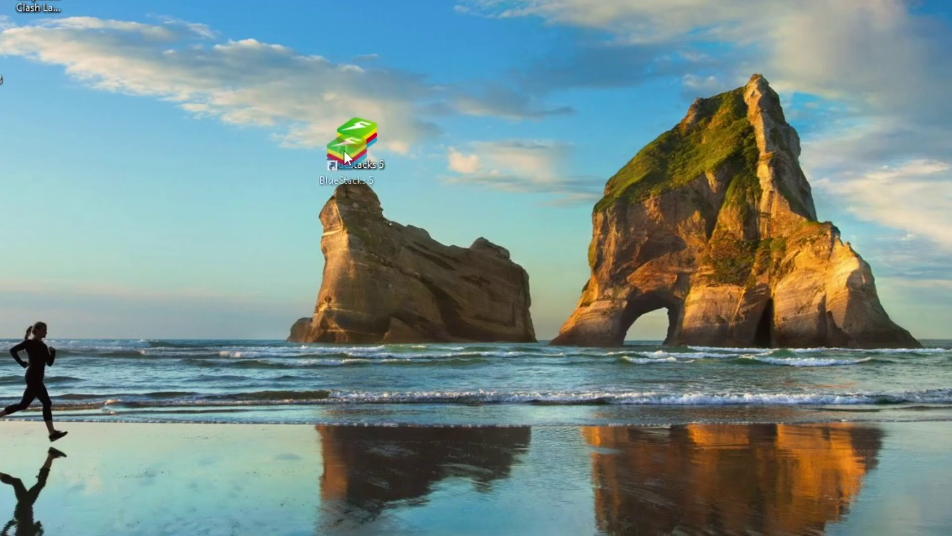
Step: Open the compatibility properties of the BlueStacks 5 desktop shortcut and enable Disable fullscreen optimizations
left_click_drag(344, 150, 346, 142)
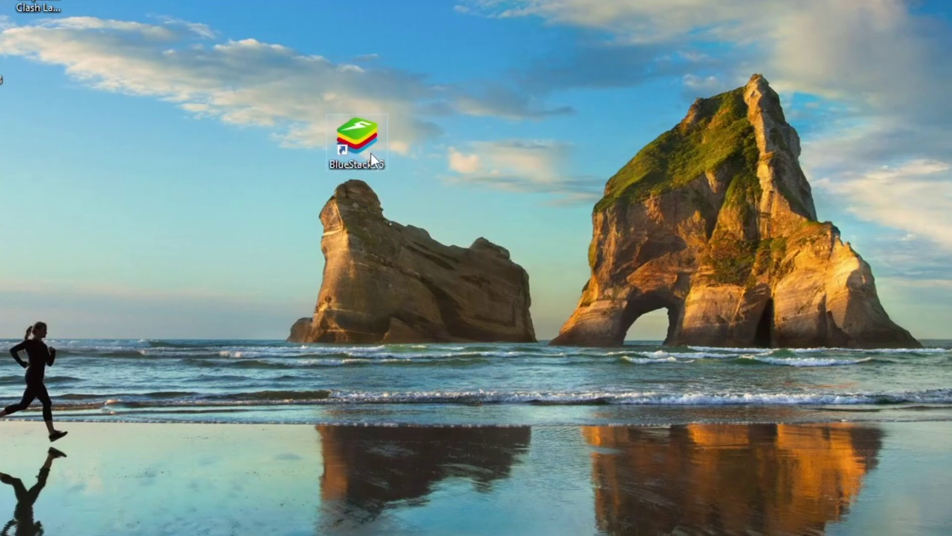
right_click(350, 133)
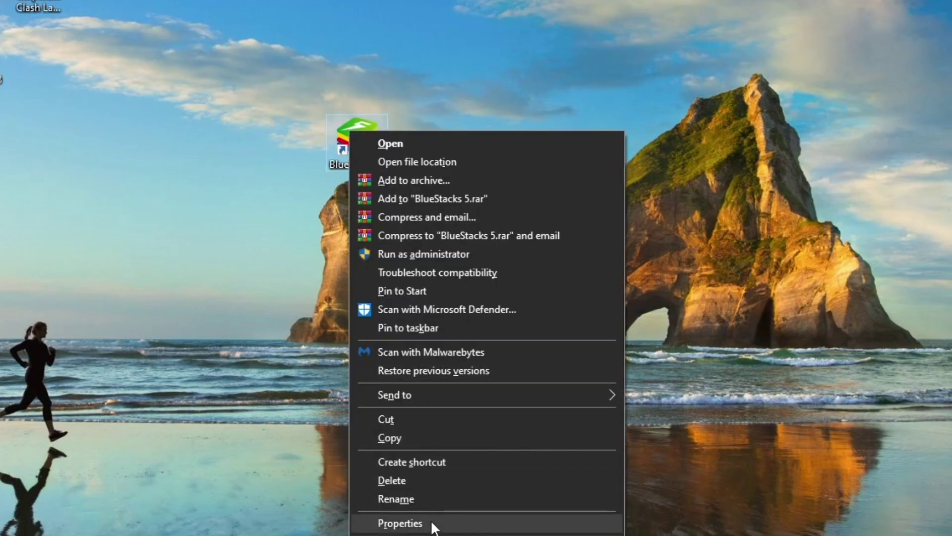
left_click(400, 523)
left_click_drag(511, 141, 353, 15)
left_click(445, 54)
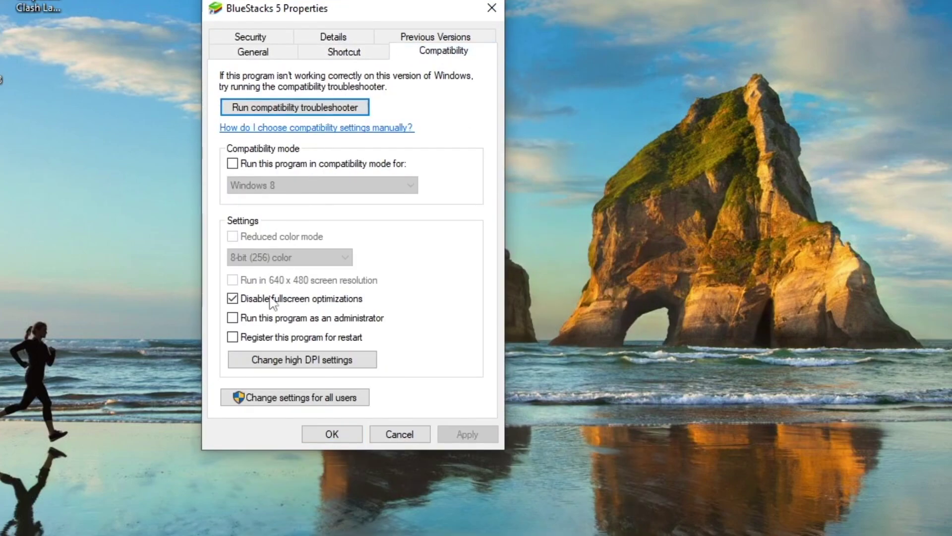
left_click(244, 300)
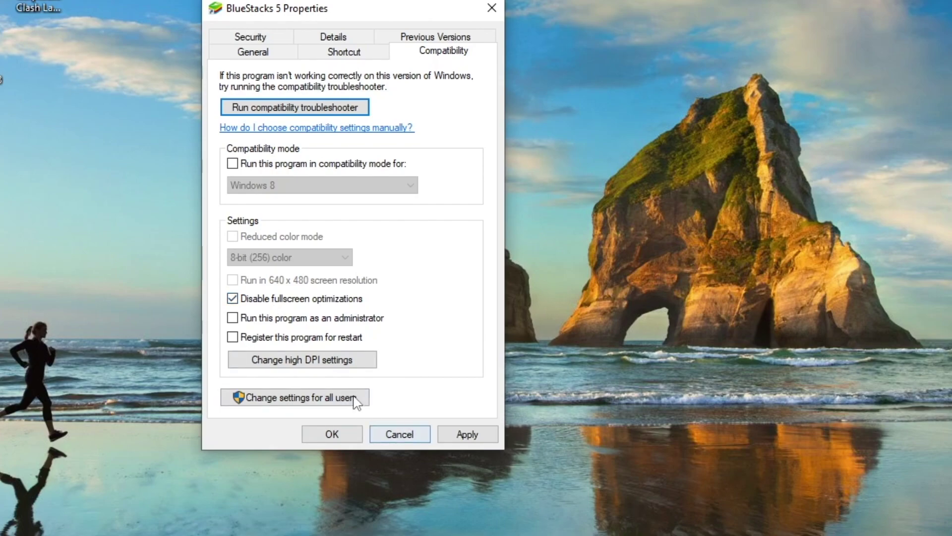
Step: Override the shortcut's high DPI scaling behavior with scaling performed by Application, apply the changes and close the properties
left_click(322, 366)
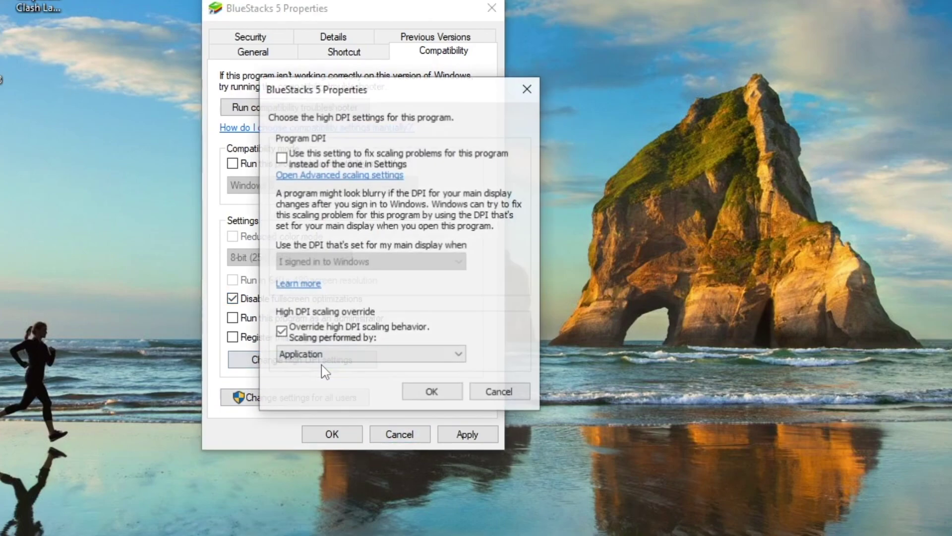
left_click(281, 331)
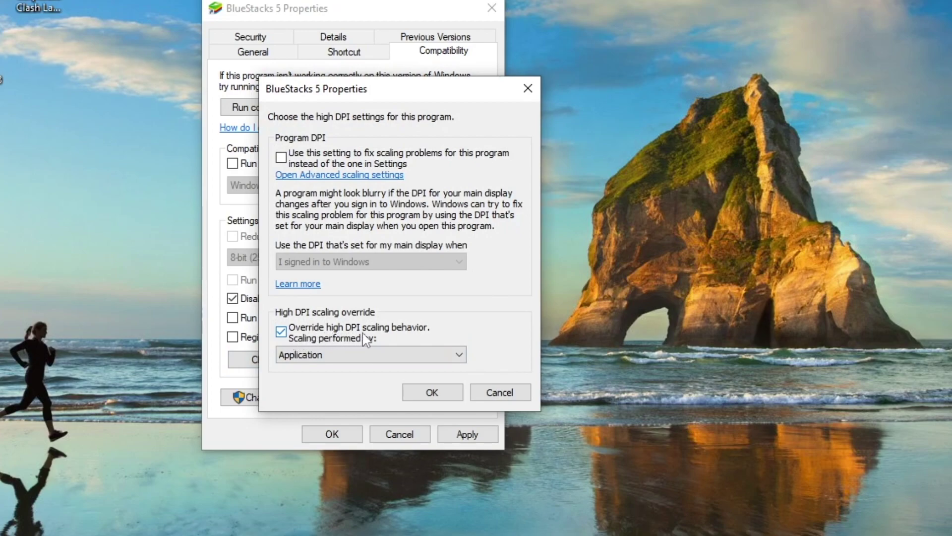
left_click(280, 333)
left_click(279, 332)
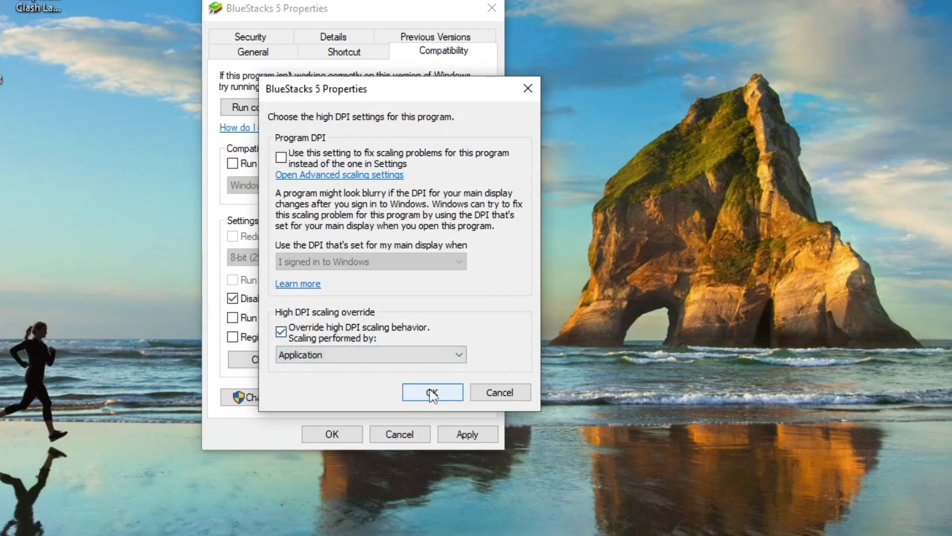
left_click(432, 395)
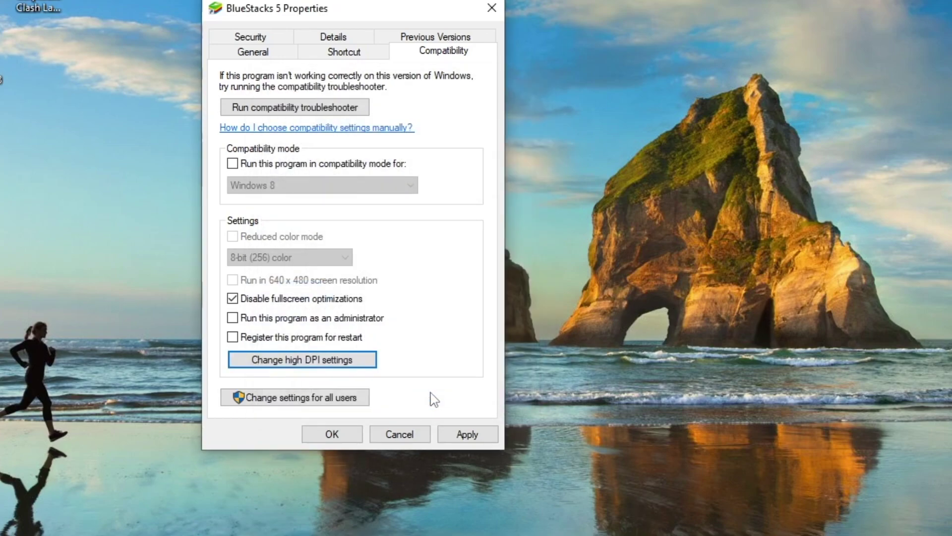
left_click(468, 438)
left_click(498, 9)
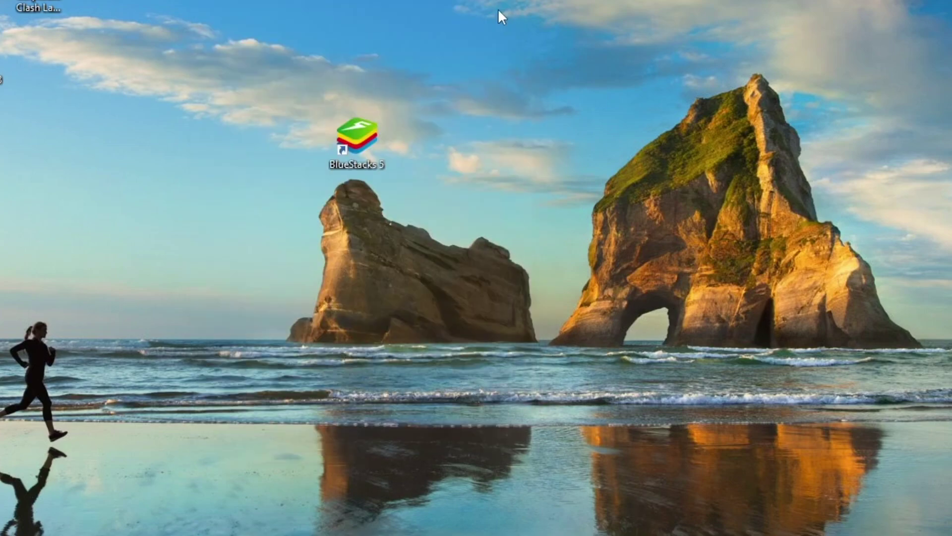
Step: Search Windows for "graphics settings", open them and turn on Hardware-accelerated GPU scheduling
key("super")
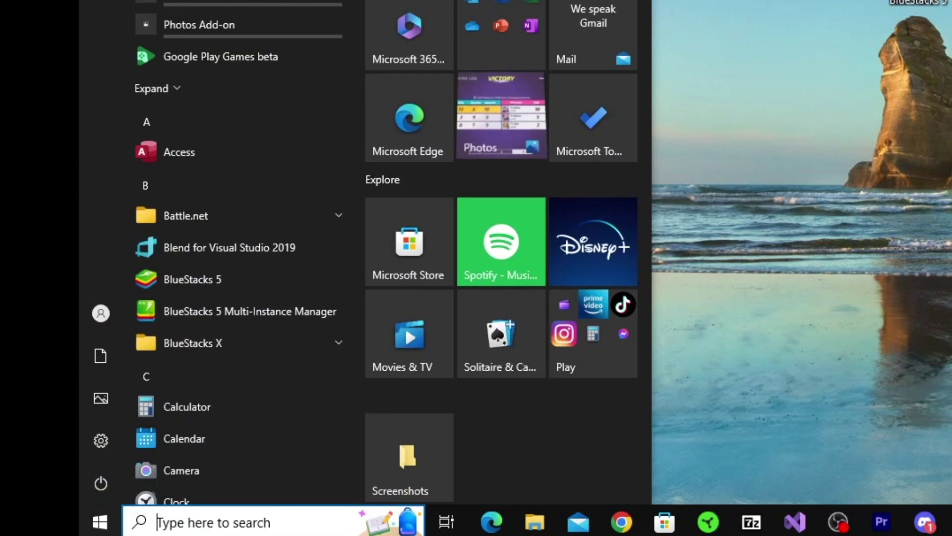
type("graphics se")
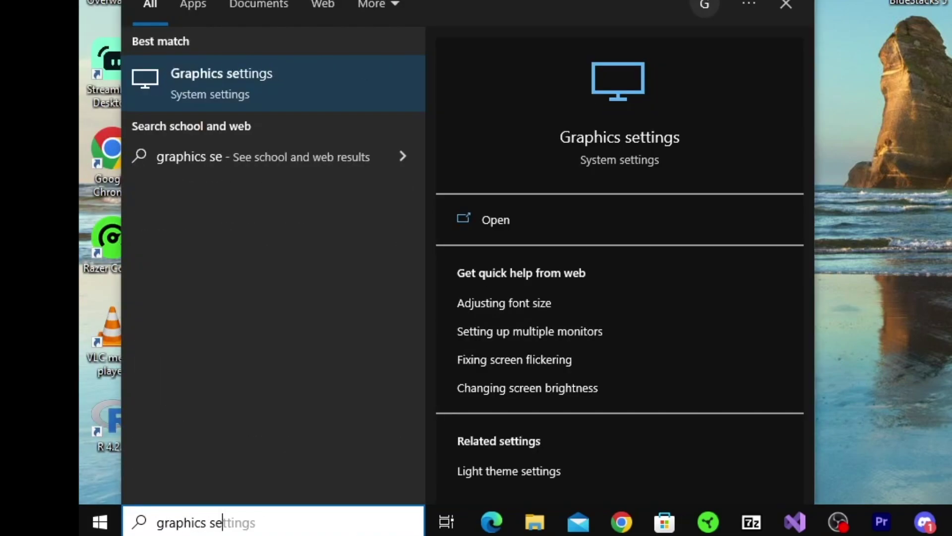
type("ttings")
key("Return")
left_click(208, 149)
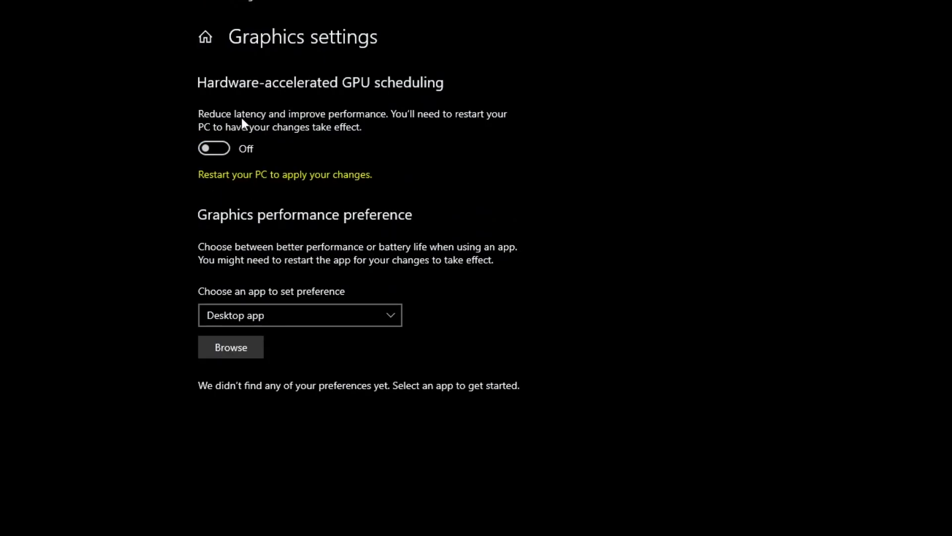
left_click(211, 148)
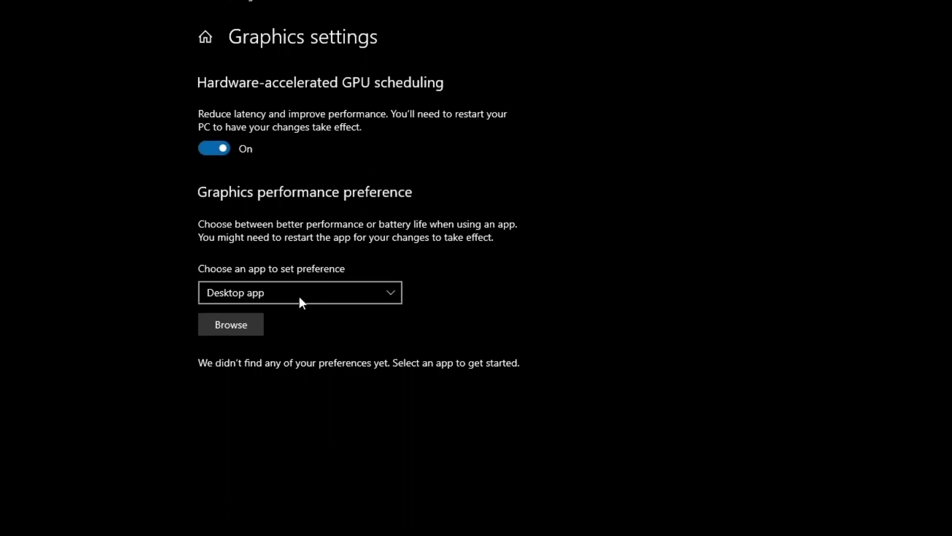
Step: Add HD-Player.exe from C:\Program Files\BlueStacks_nxt to the graphics performance preferences and choose High performance for it
left_click(240, 325)
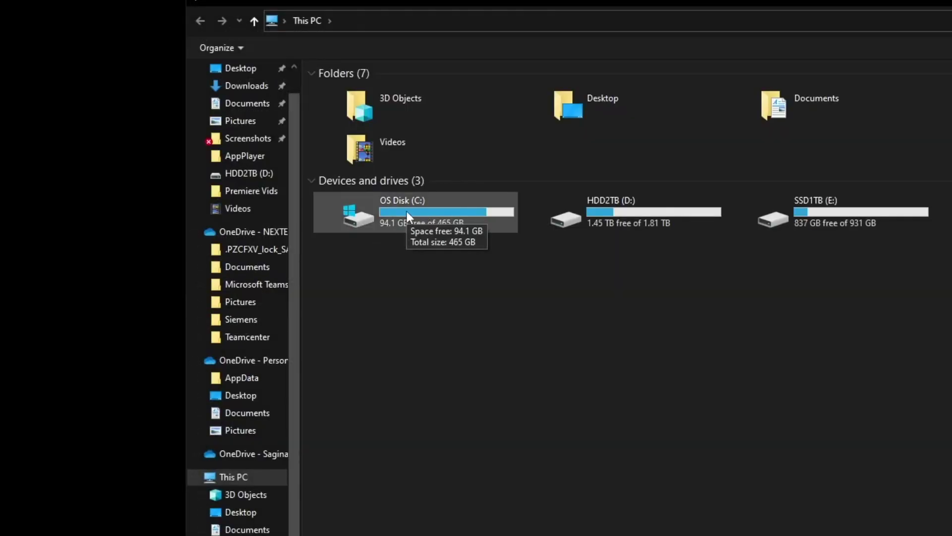
double_click(407, 211)
double_click(379, 277)
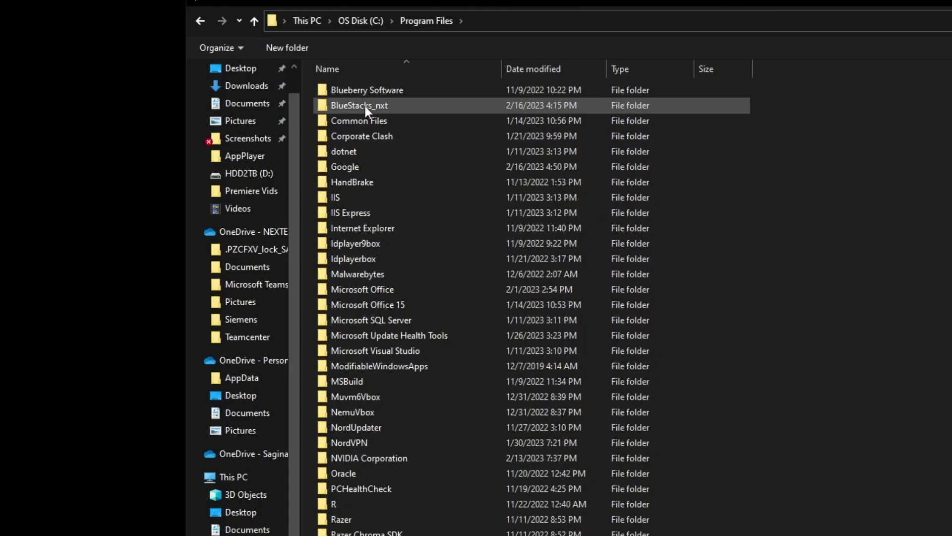
double_click(398, 108)
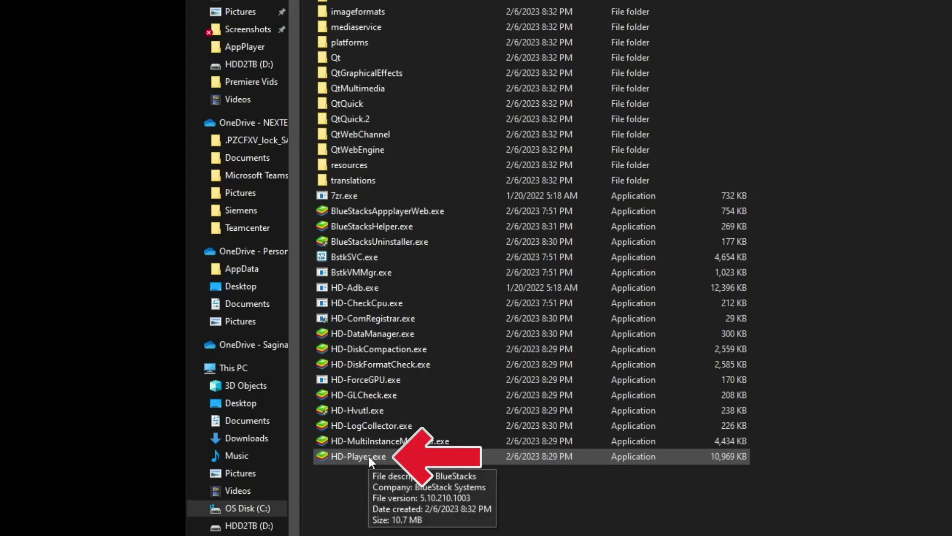
double_click(368, 456)
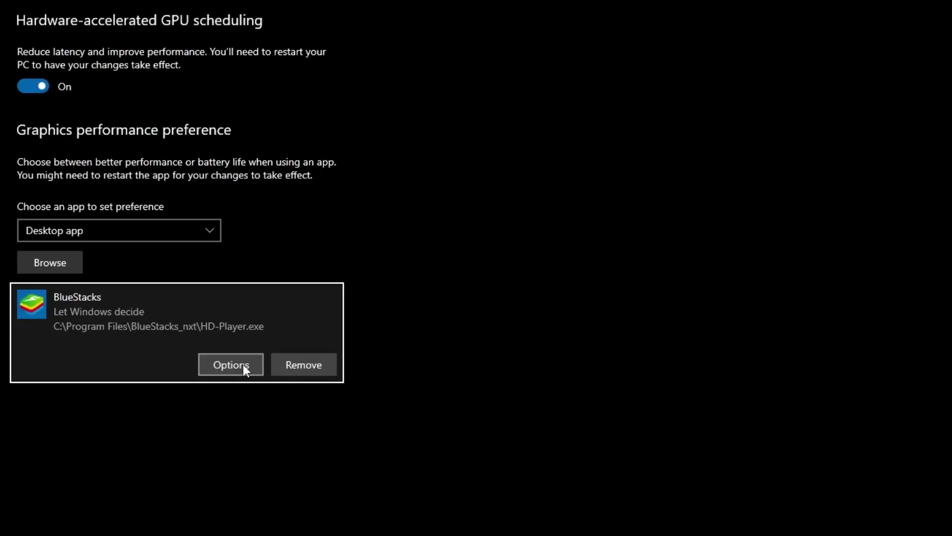
left_click(243, 368)
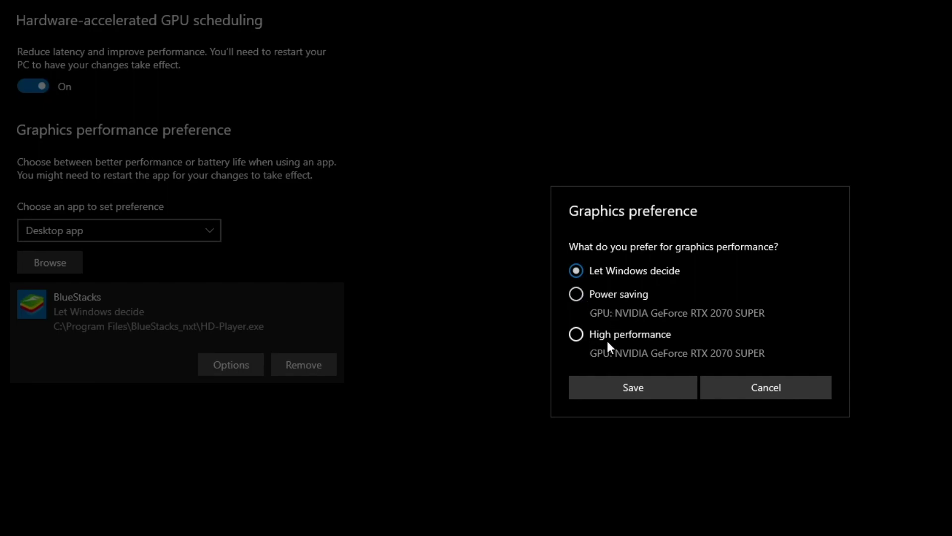
left_click(586, 336)
Step: Open the NVIDIA Control Panel from the desktop at its Manage 3D settings page
right_click(502, 164)
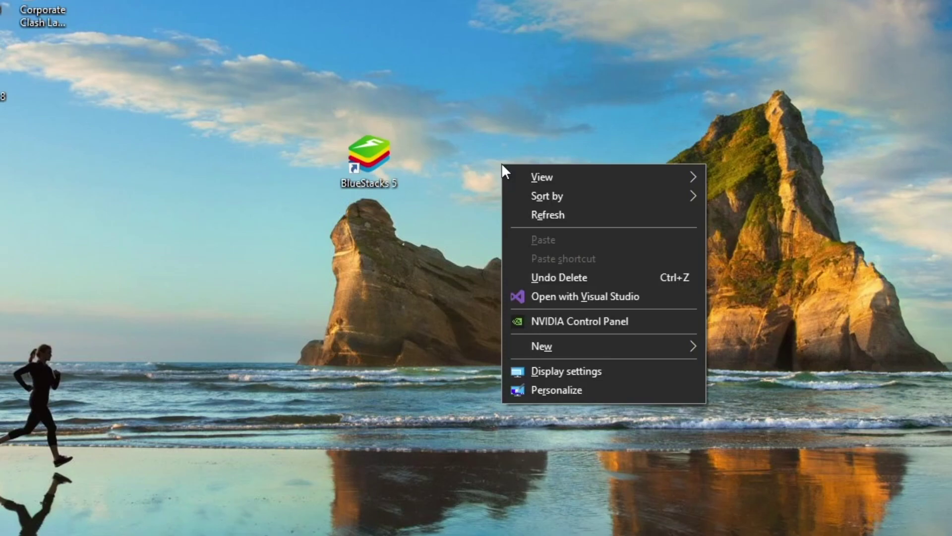
left_click(542, 320)
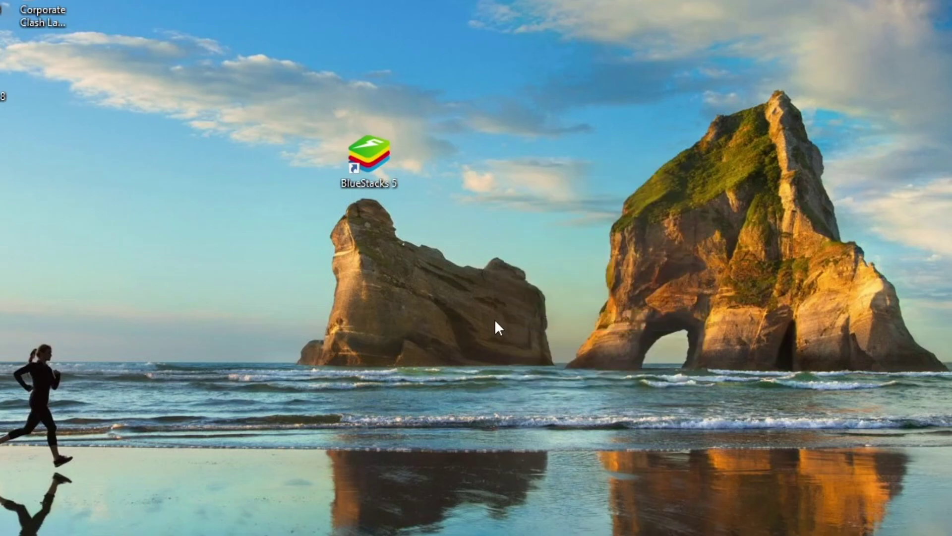
right_click(601, 288)
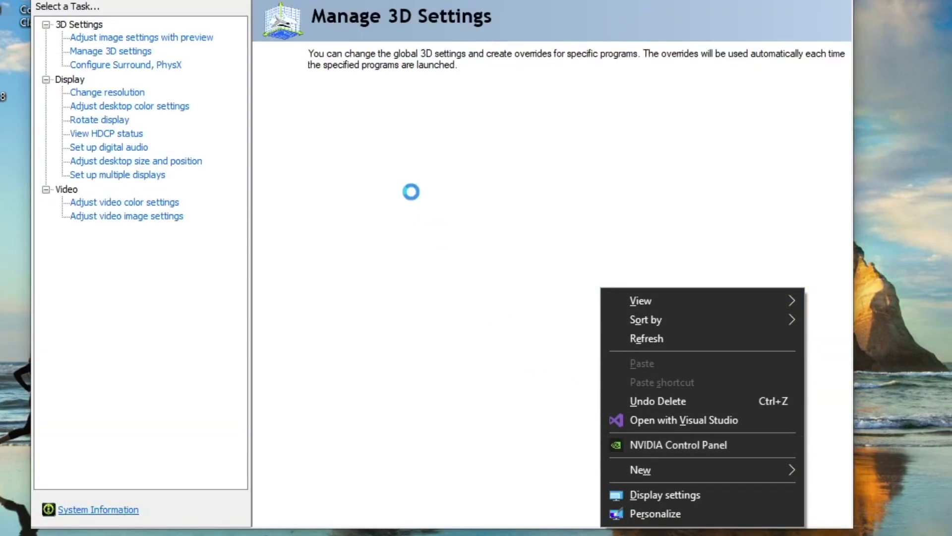
left_click(509, 106)
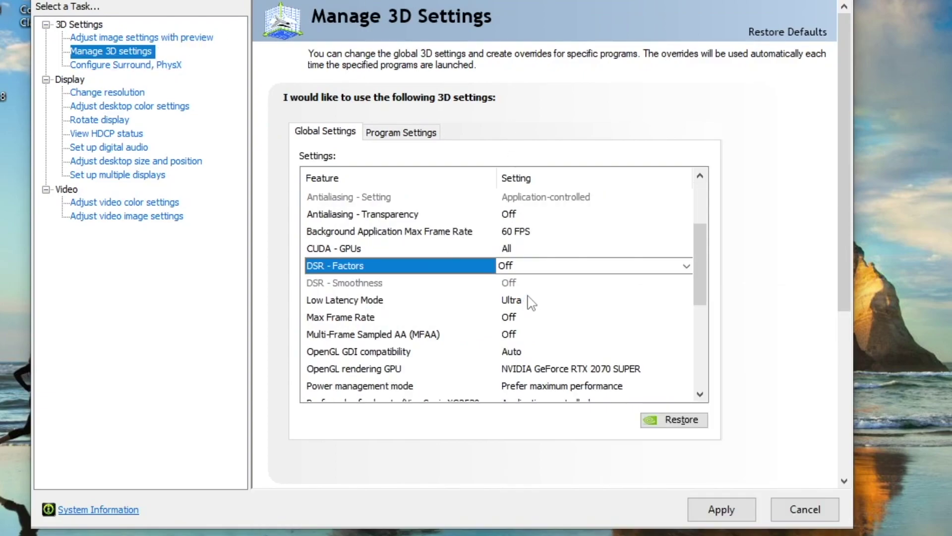
Step: Set the global Texture filtering - Anisotropic sample optimization to Off
scroll(529, 290, "down", 1)
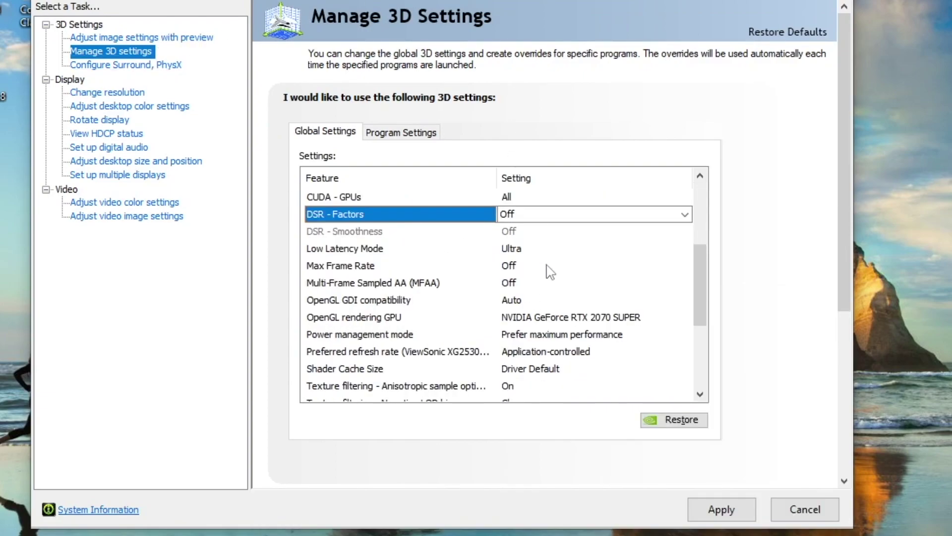
scroll(506, 287, "down", 2)
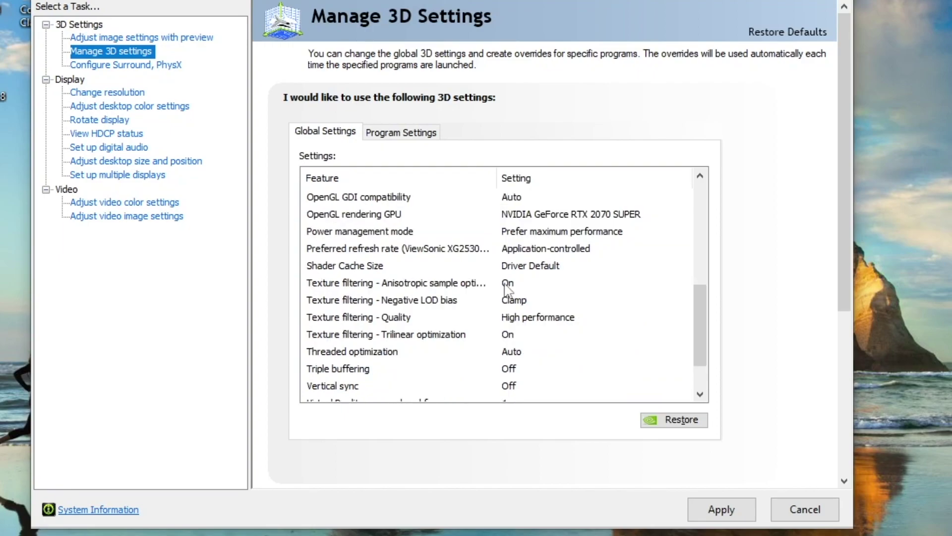
left_click(513, 288)
left_click(512, 286)
left_click(529, 310)
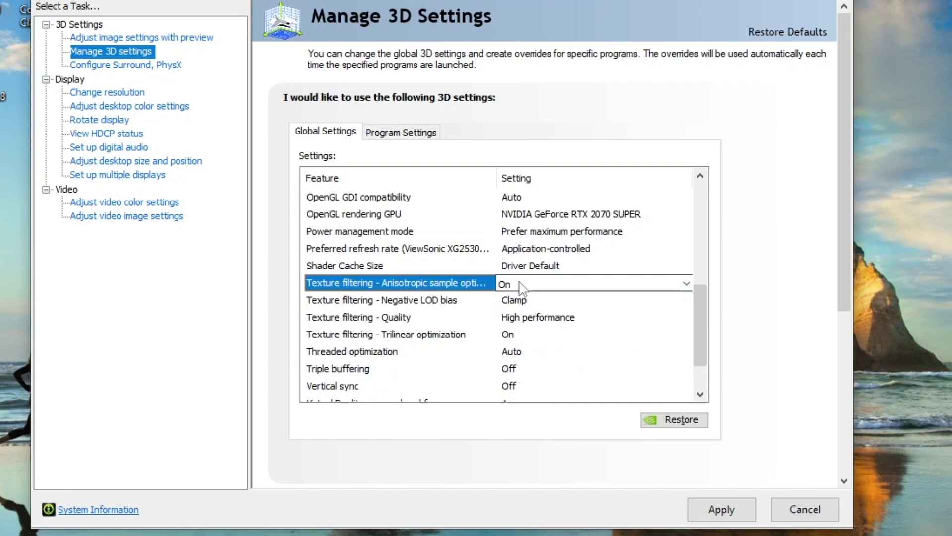
left_click(519, 282)
left_click(518, 299)
Step: Set Texture filtering - Negative LOD bias to Allow and Texture filtering - Quality to High performance
scroll(536, 297, "down", 6)
left_click(528, 249)
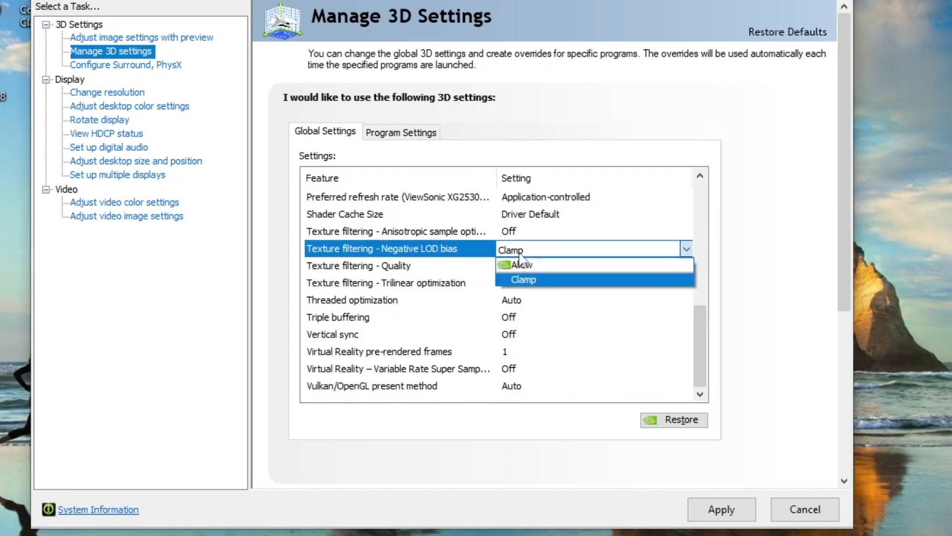
left_click(522, 264)
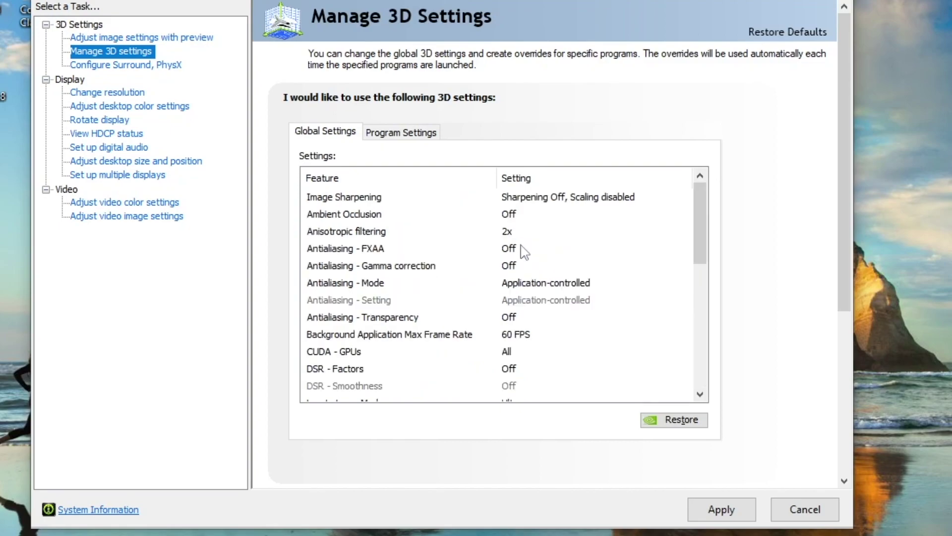
scroll(538, 297, "down", 6)
left_click(497, 268)
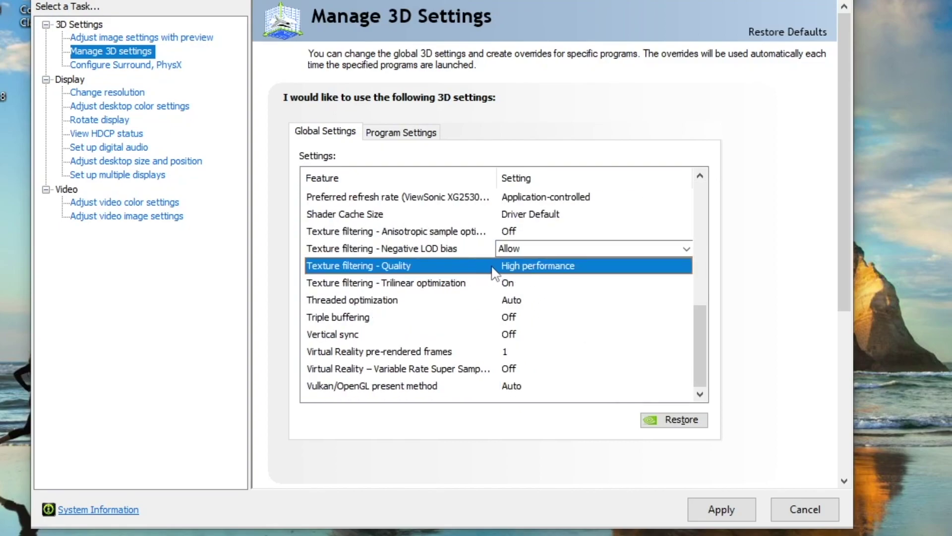
left_click(496, 267)
left_click(548, 325)
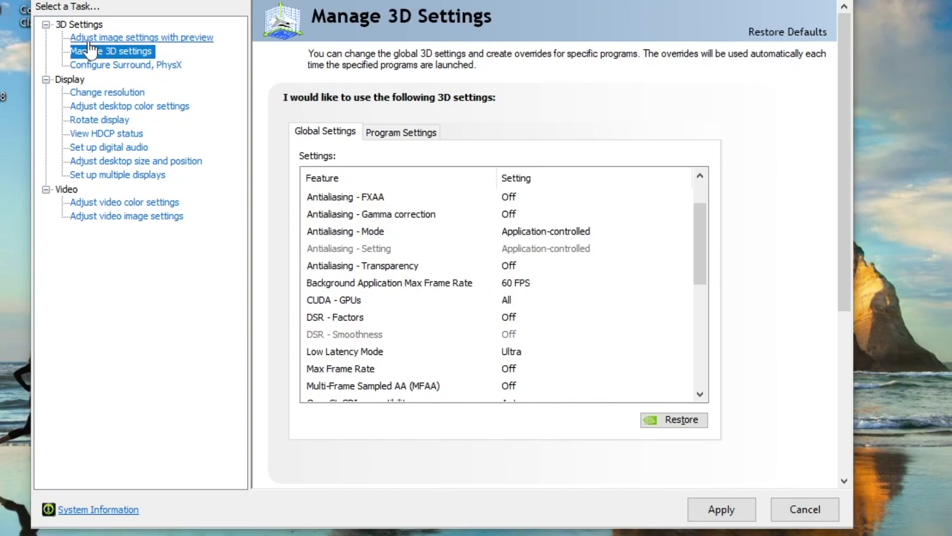
Step: Set Adjust image settings with preview to use my preference emphasizing Performance, with the slider fully at Performance
left_click(131, 39)
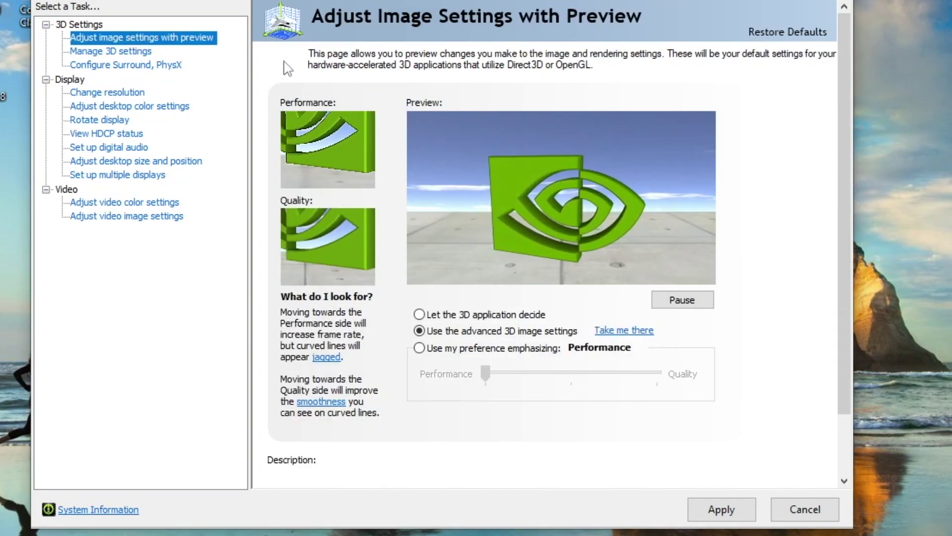
left_click(420, 348)
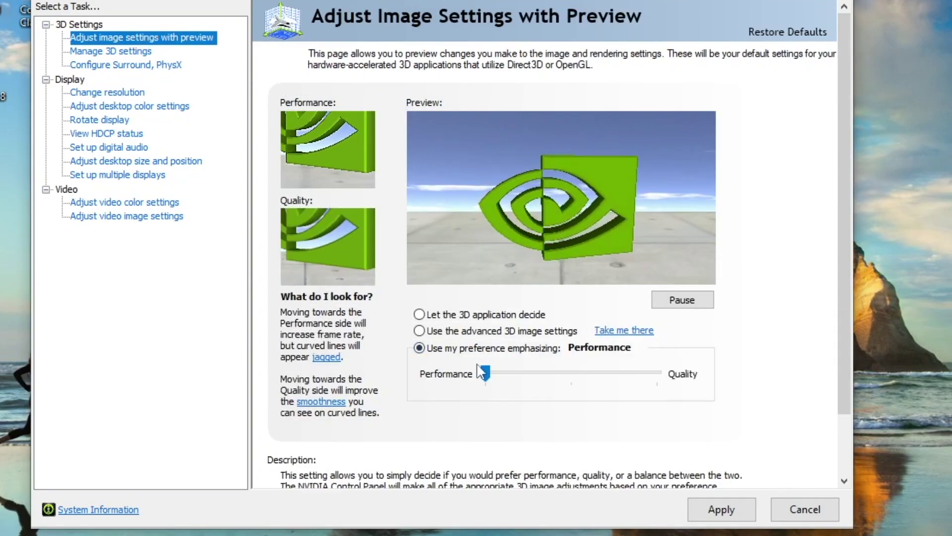
left_click_drag(486, 374, 629, 382)
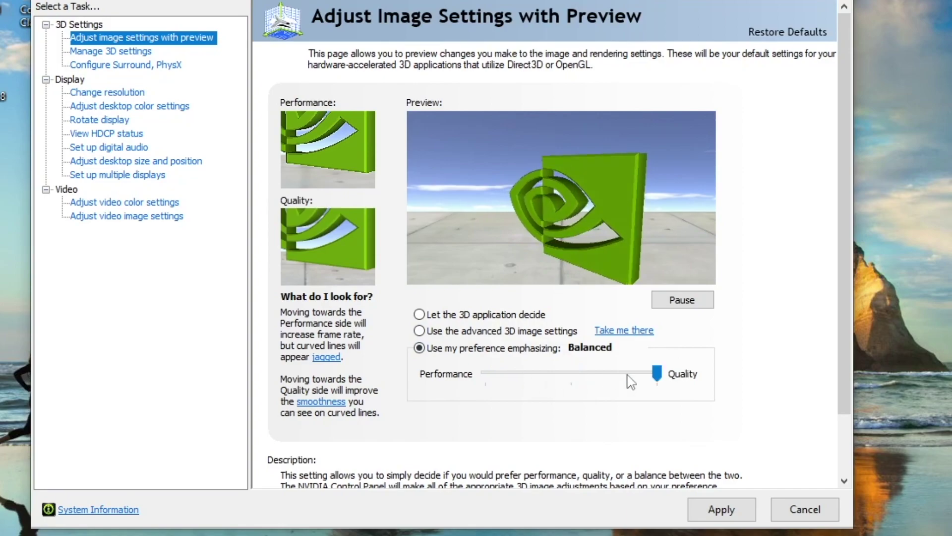
left_click(479, 375)
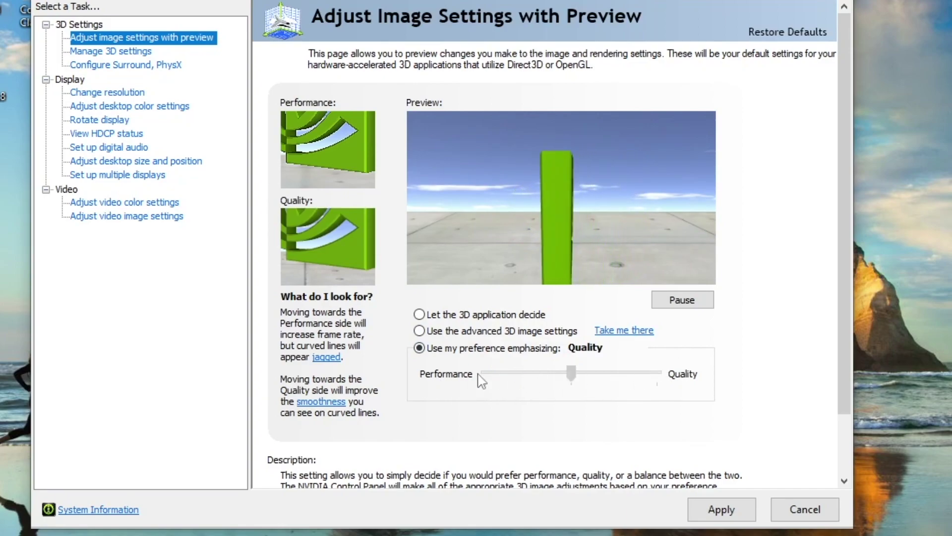
left_click(479, 375)
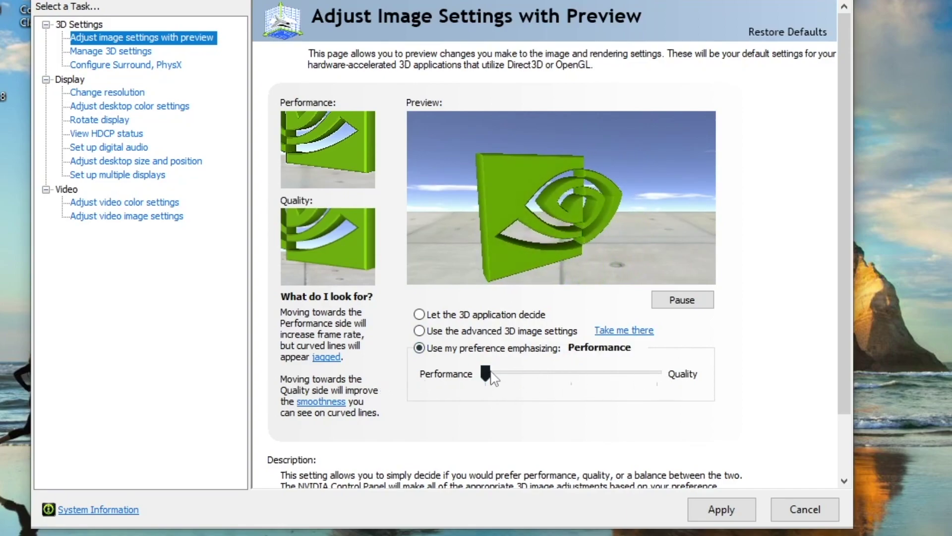
mouse_move(488, 375)
left_mouse_down()
mouse_move(686, 376)
mouse_move(485, 375)
left_mouse_up()
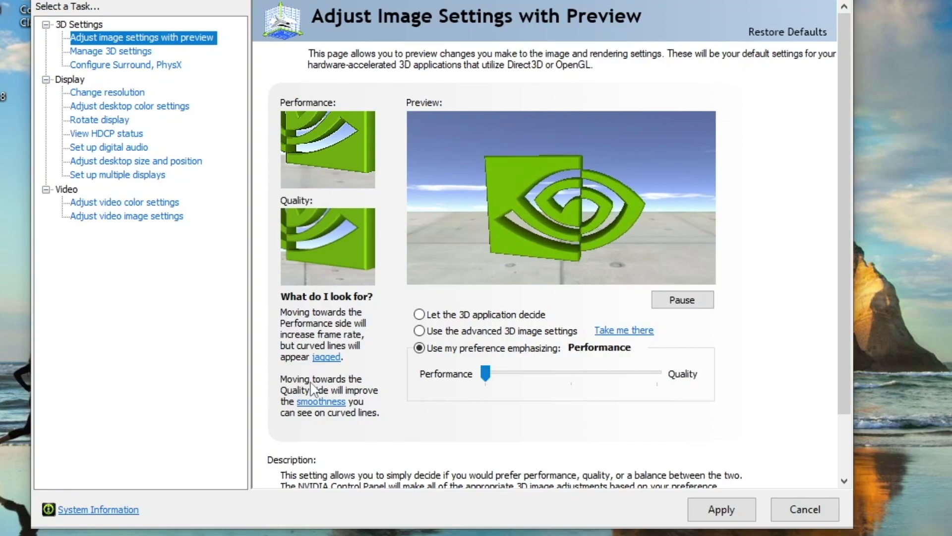
Step: Search Windows for "background apps", open those settings and check which apps are allowed to run in the background
key("super")
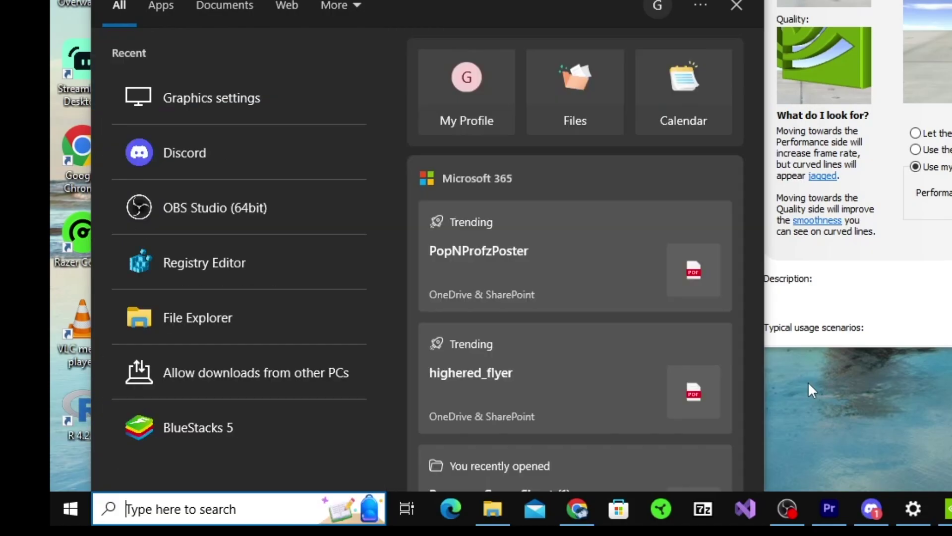
type("background ap")
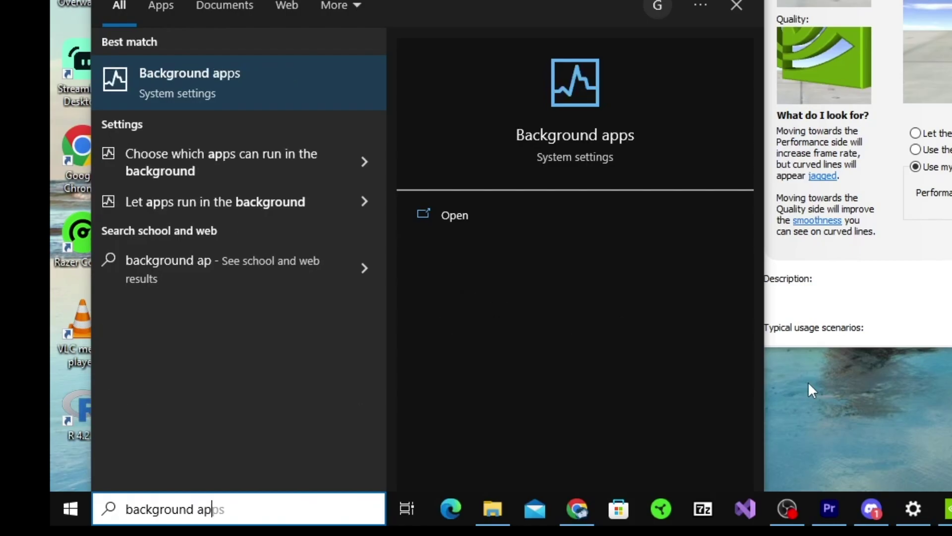
type("p")
key("Return")
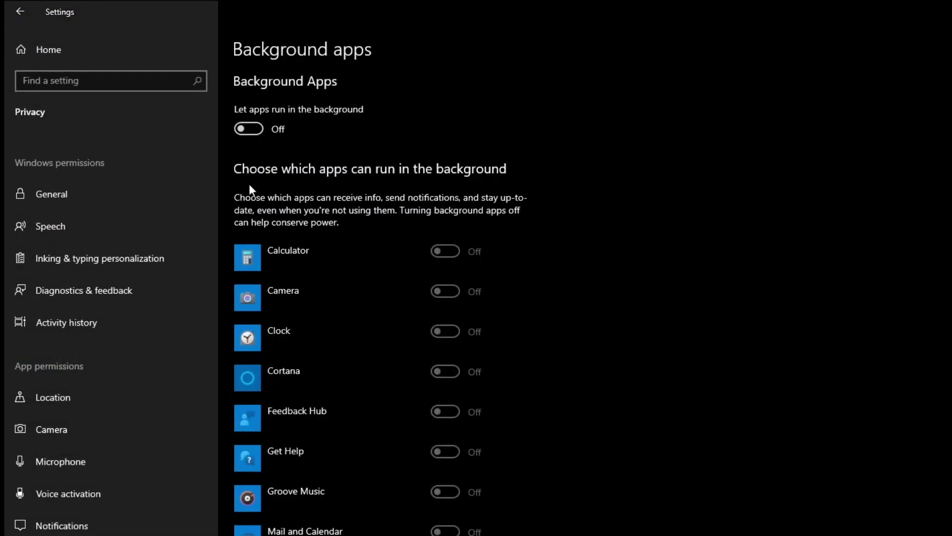
scroll(253, 188, "down", 10)
scroll(305, 297, "up", 10)
scroll(366, 294, "down", 10)
scroll(336, 444, "up", 10)
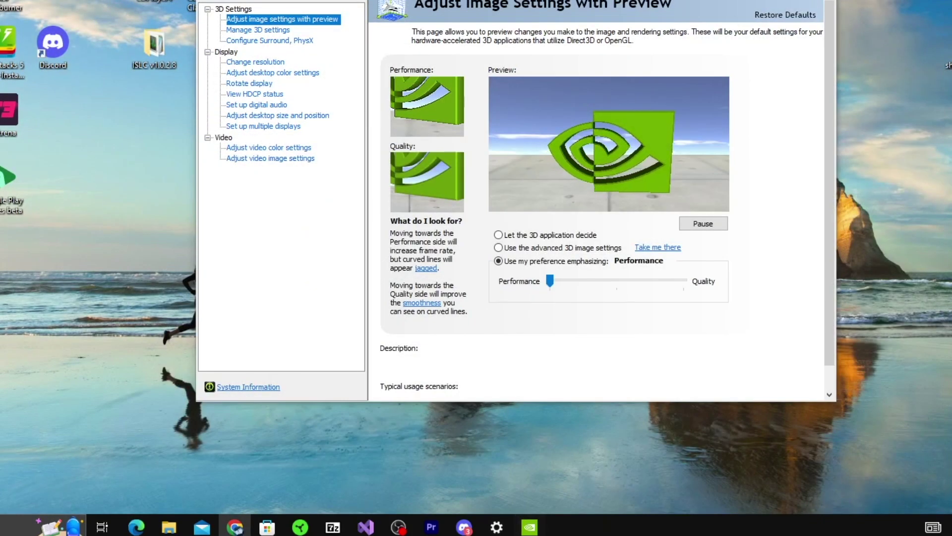
Step: Open Task Manager and examine the status of the startup apps
right_click(570, 525)
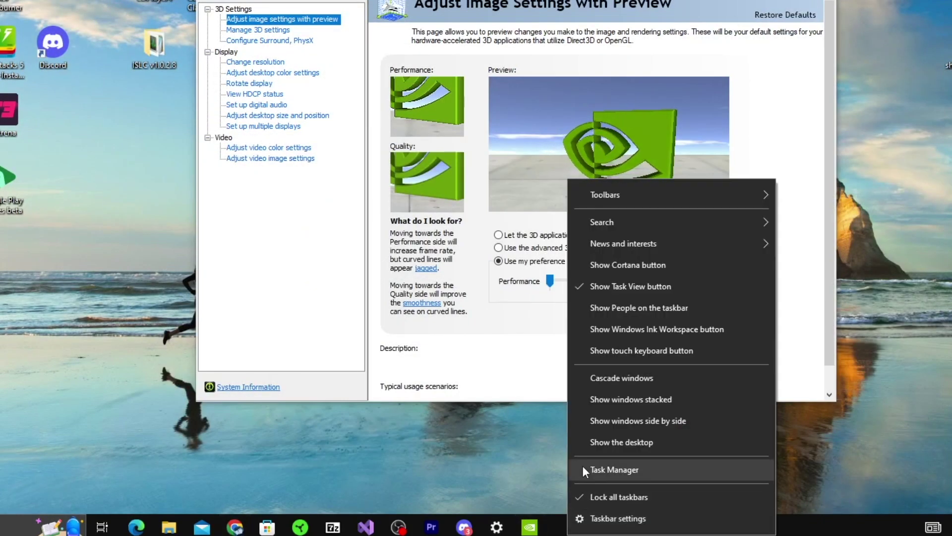
left_click(583, 469)
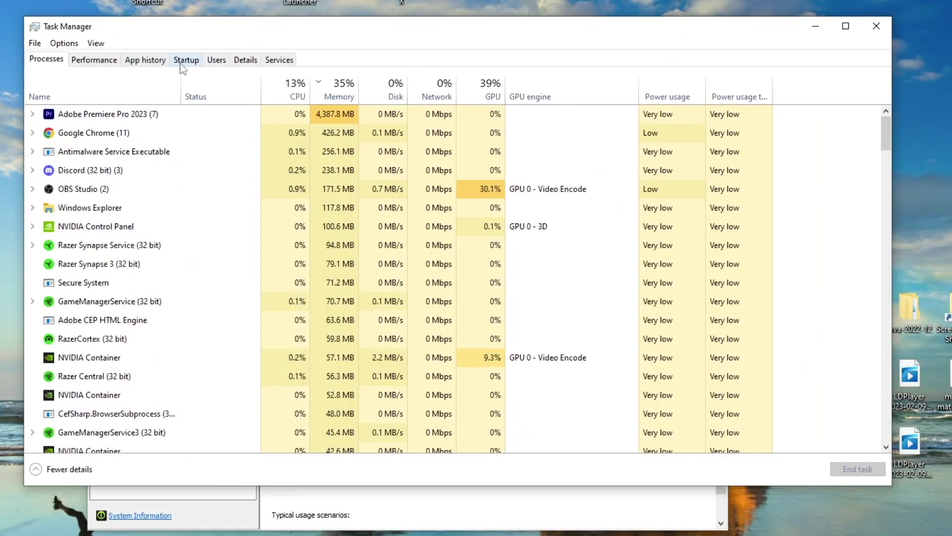
left_click(184, 61)
scroll(274, 193, "down", 1)
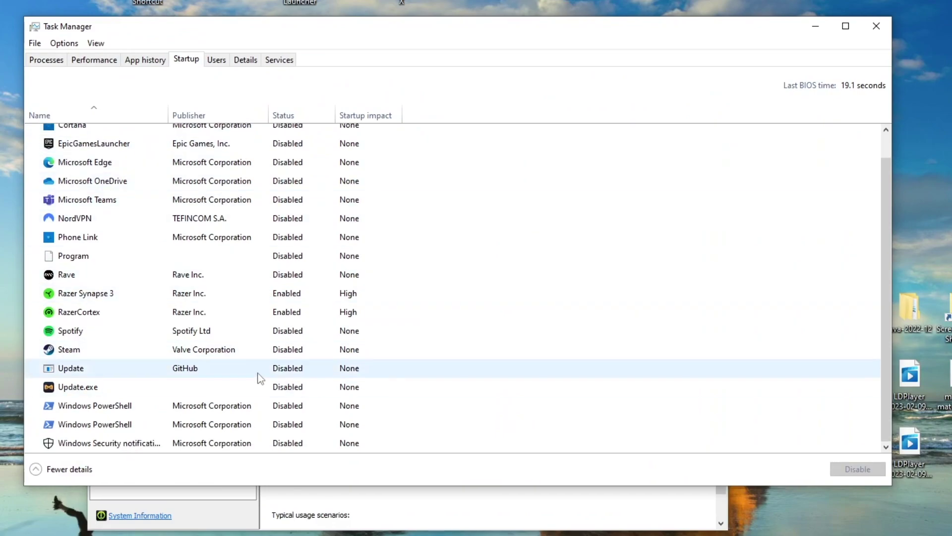
scroll(250, 395, "up", 1)
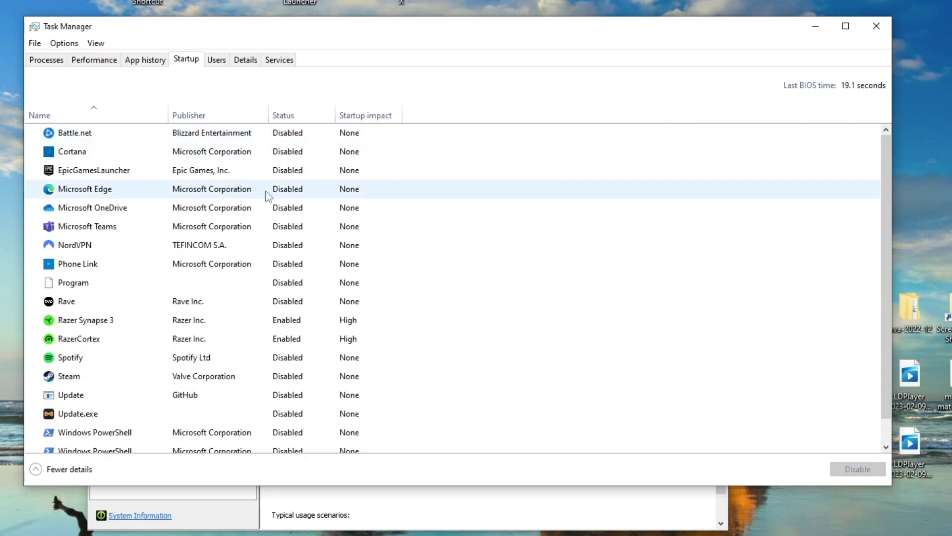
Step: Enable Cortana as a startup app and disable it again
right_click(273, 156)
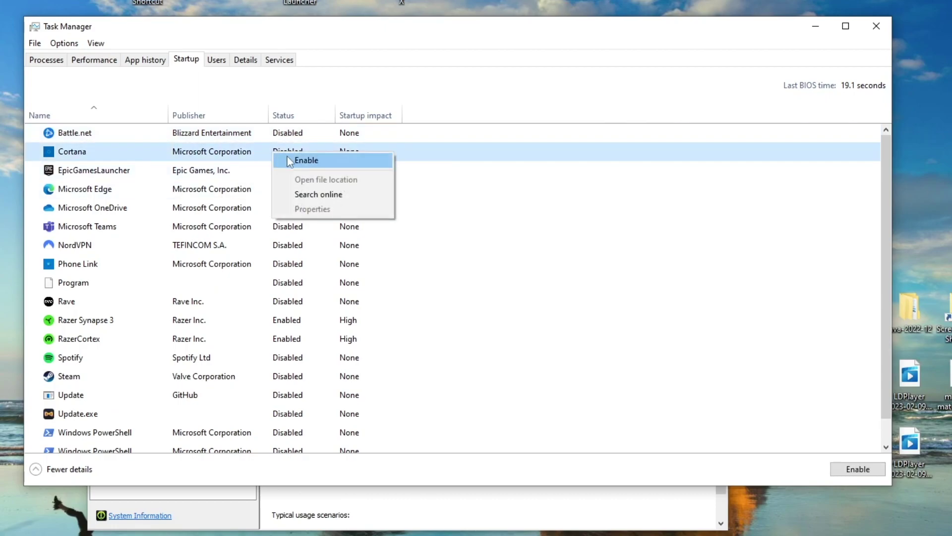
left_click(297, 160)
right_click(287, 153)
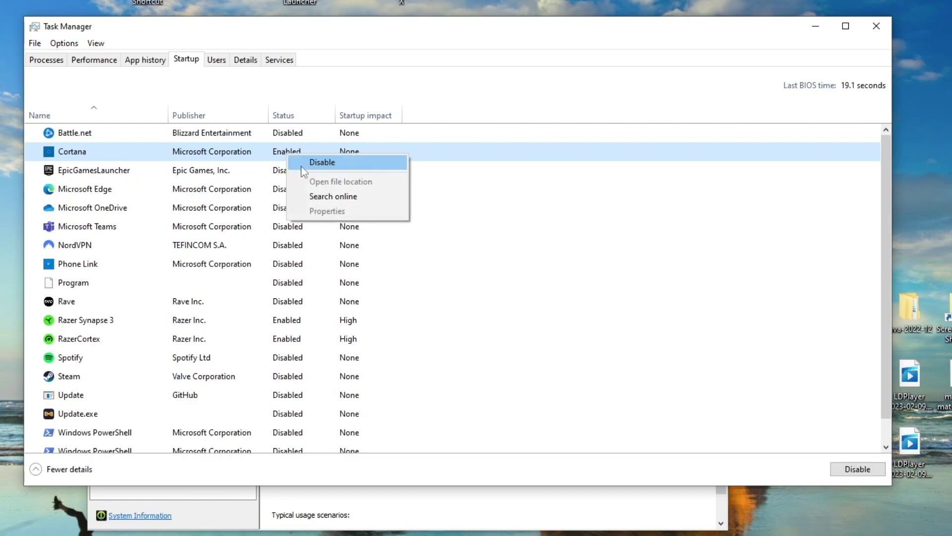
left_click(301, 163)
scroll(213, 159, "down", 1)
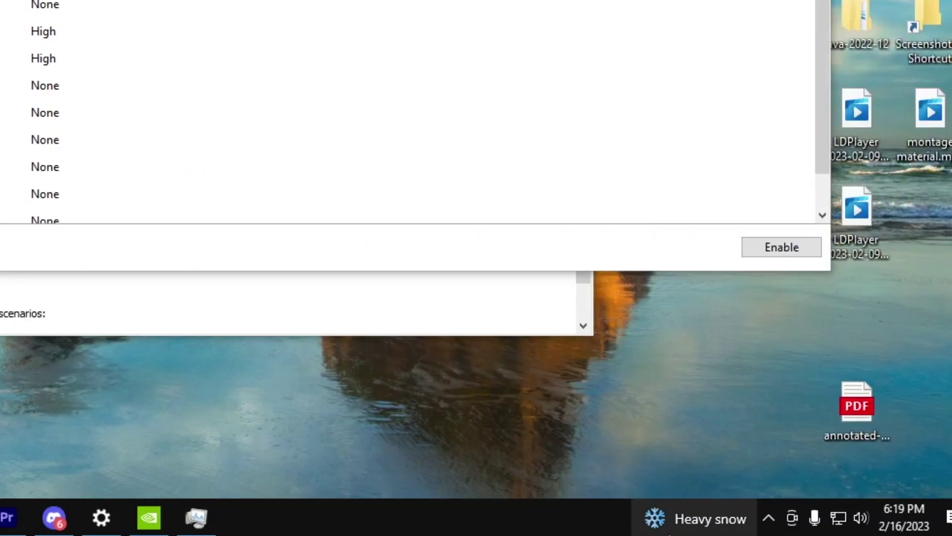
Step: Turn off News and interests on the Windows taskbar
mouse_move(669, 534)
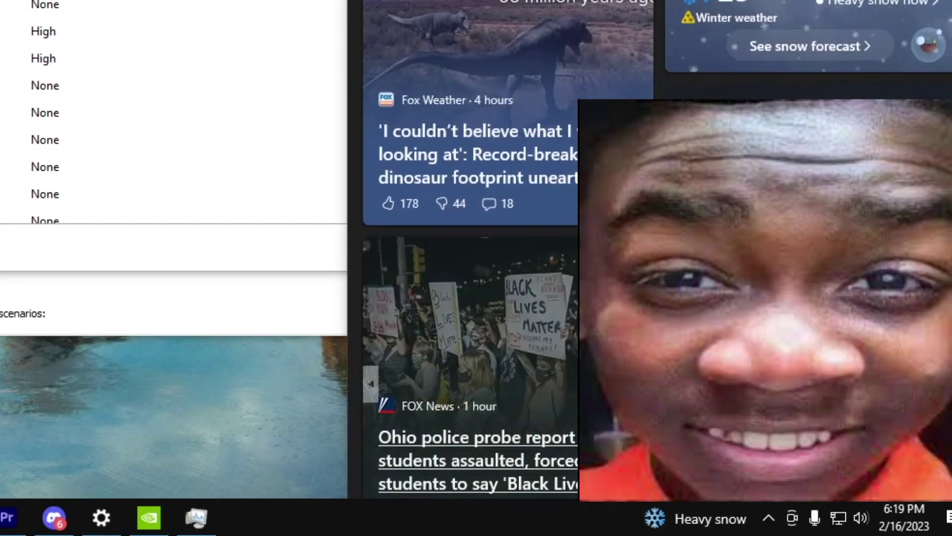
right_click(665, 523)
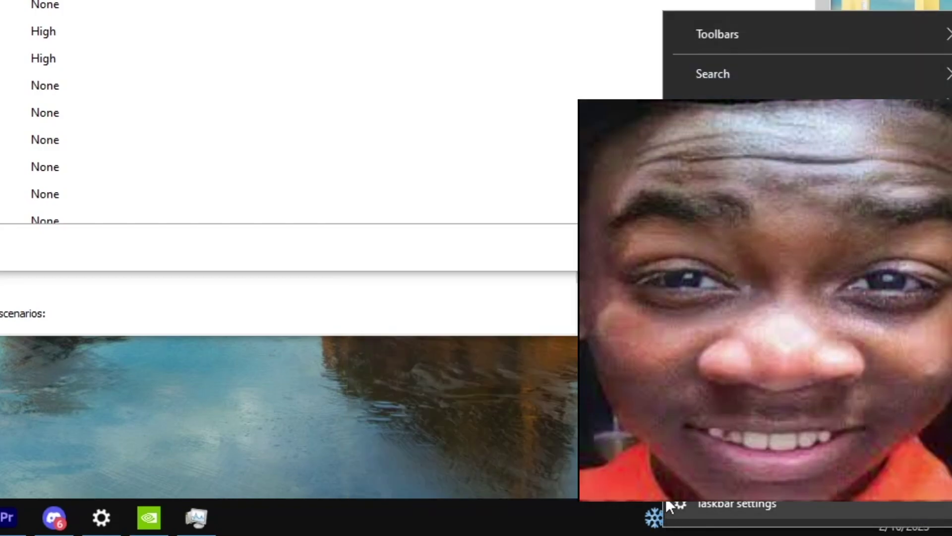
mouse_move(725, 106)
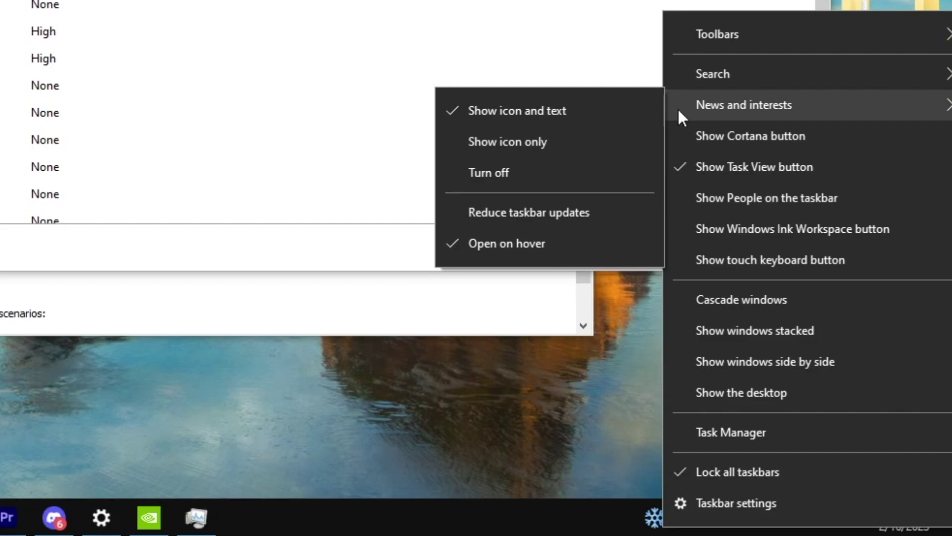
left_click(551, 173)
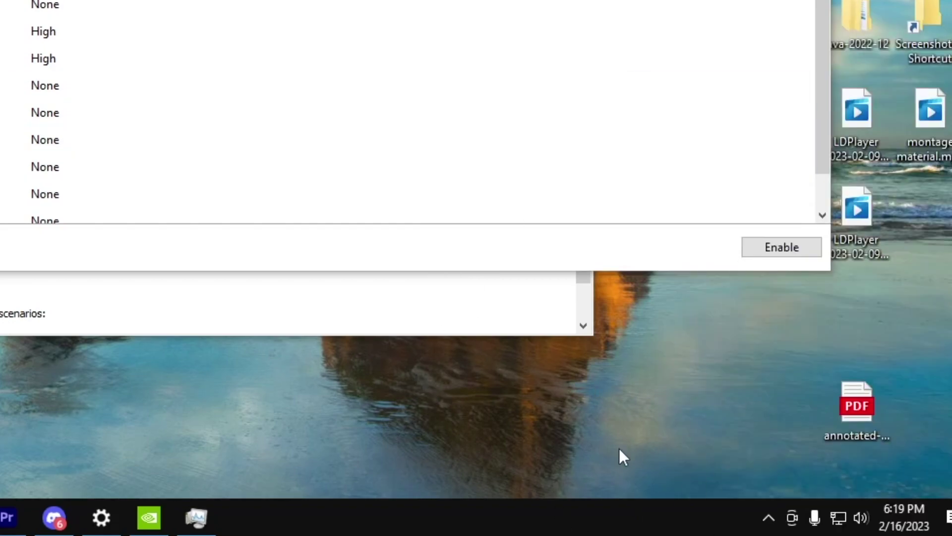
Step: Search Windows for "power and sleep" and open the Power & sleep settings
key("super")
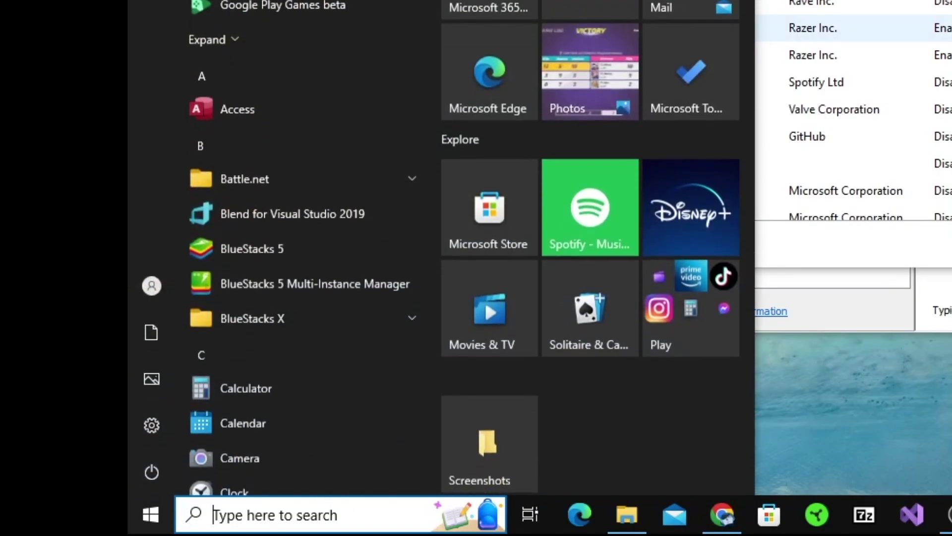
type("power and ")
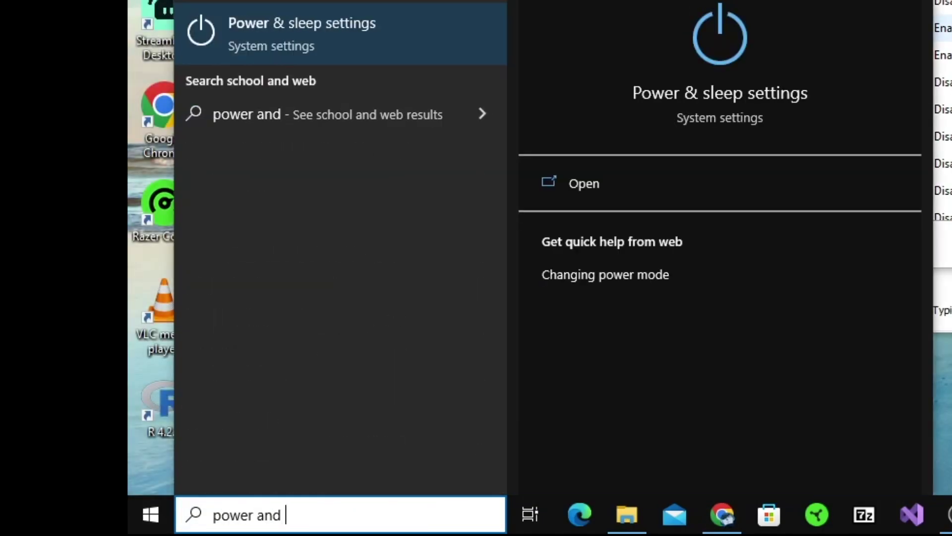
type("slee")
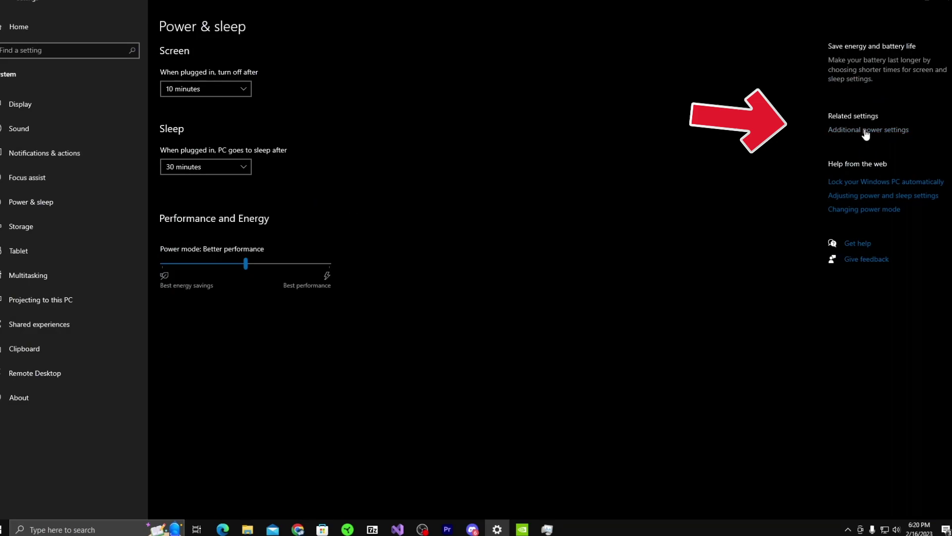
Step: Open the additional power settings, review the available power plans and close the Power Options window
left_click(865, 129)
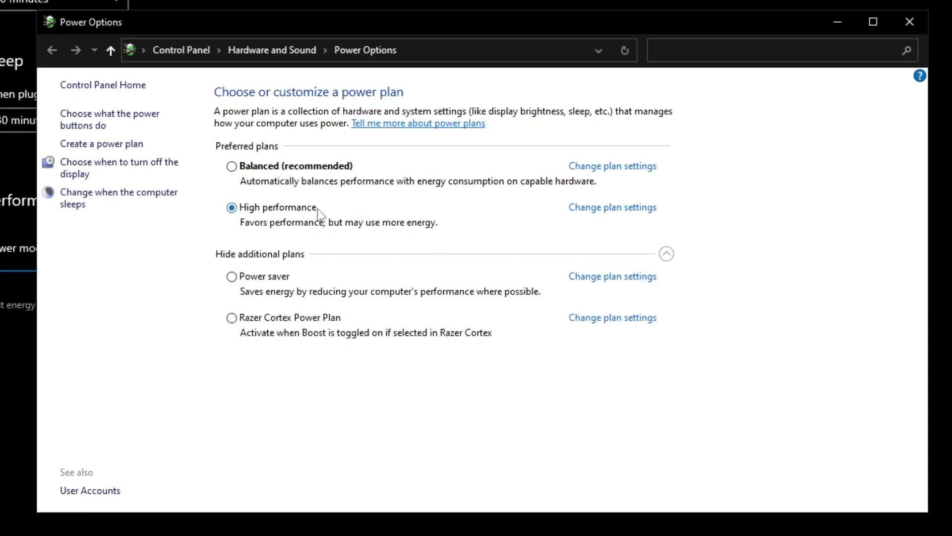
left_click(911, 22)
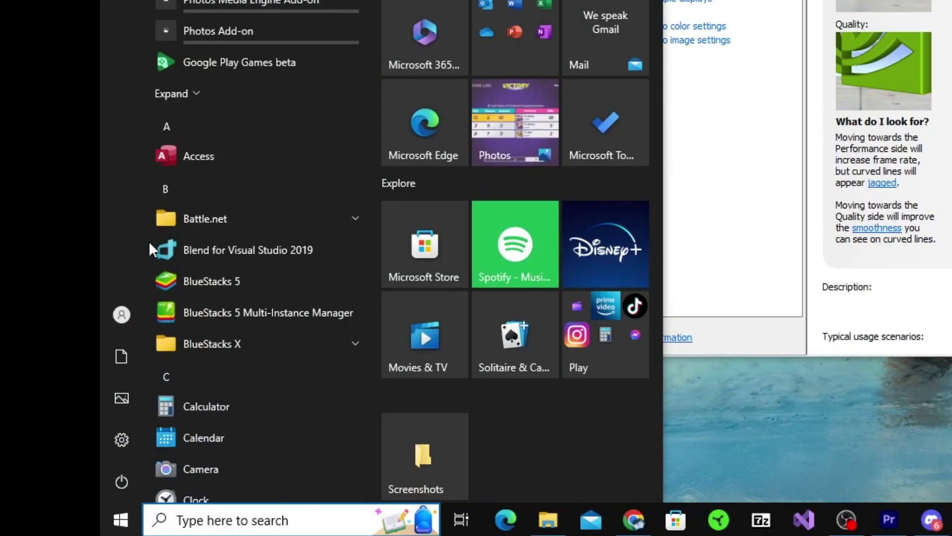
Step: Search Windows for "game mode", open the Game Mode settings and go to the Xbox Game Bar settings
type("game mode")
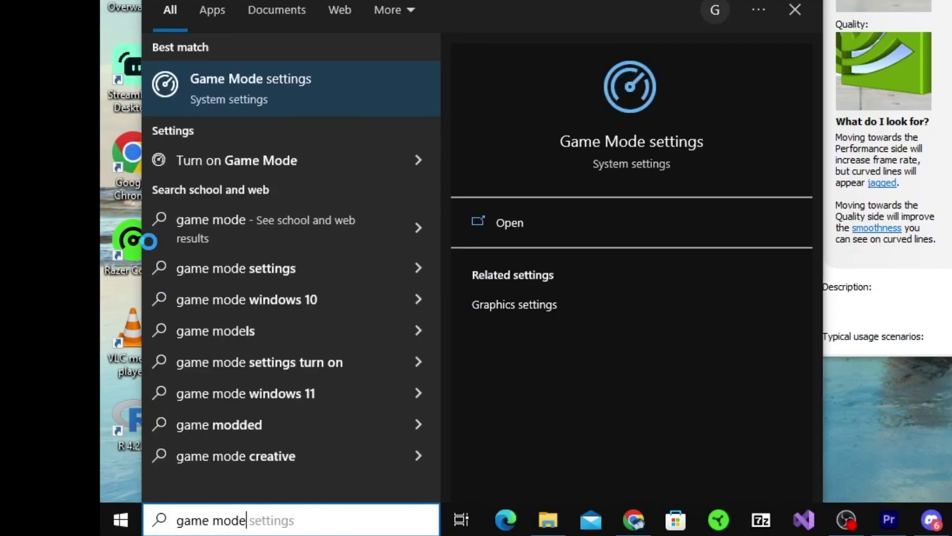
key("Return")
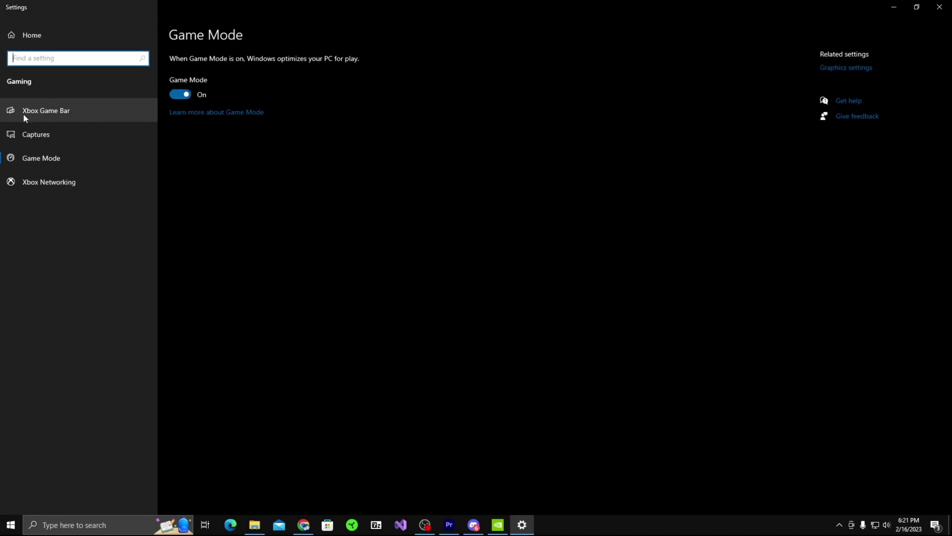
left_click(56, 114)
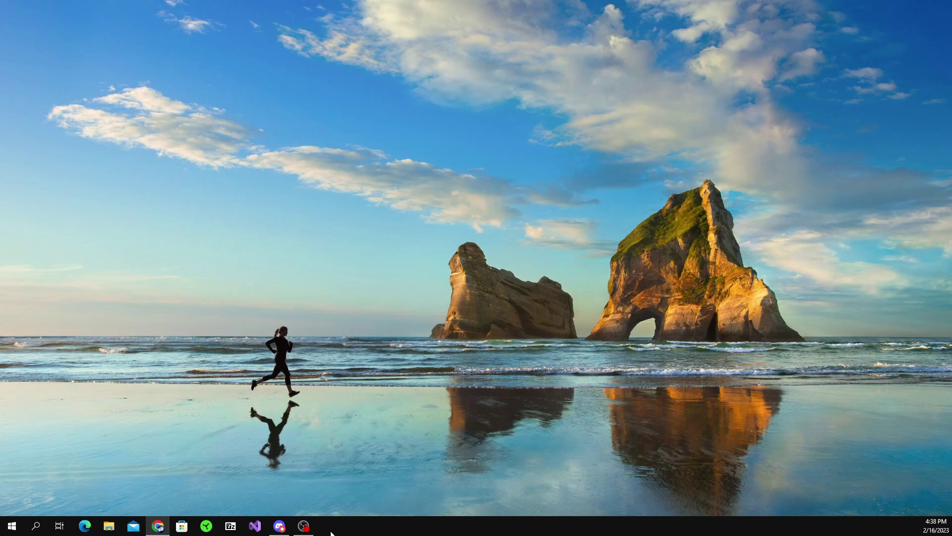
Step: Open the NVIDIA Control Panel and view the Image Scaling options in the global 3D settings
right_click(314, 401)
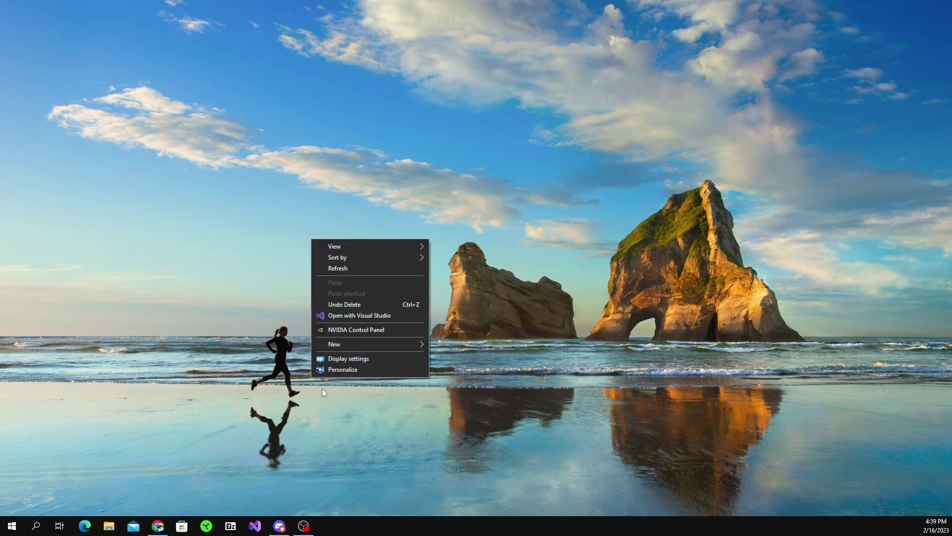
left_click(335, 329)
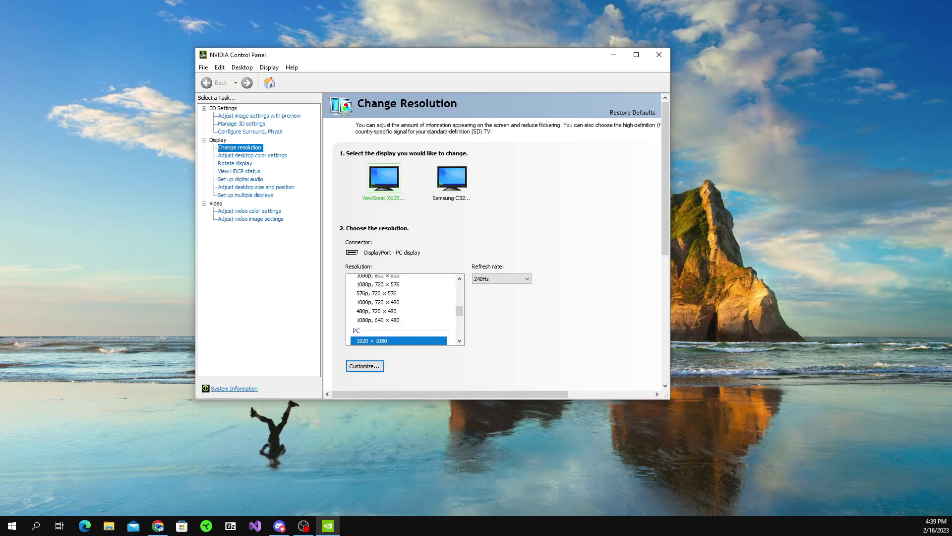
key("alt+Tab")
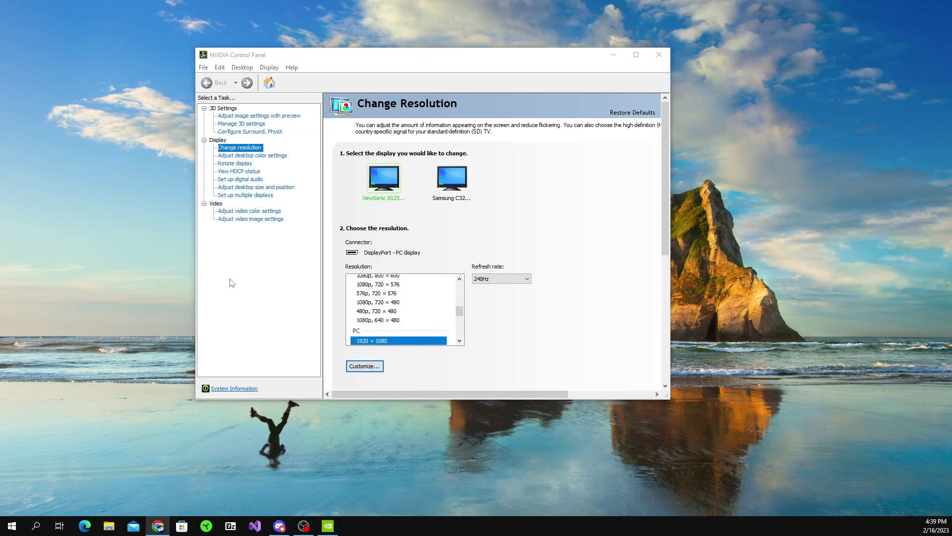
scroll(371, 300, "up", 5)
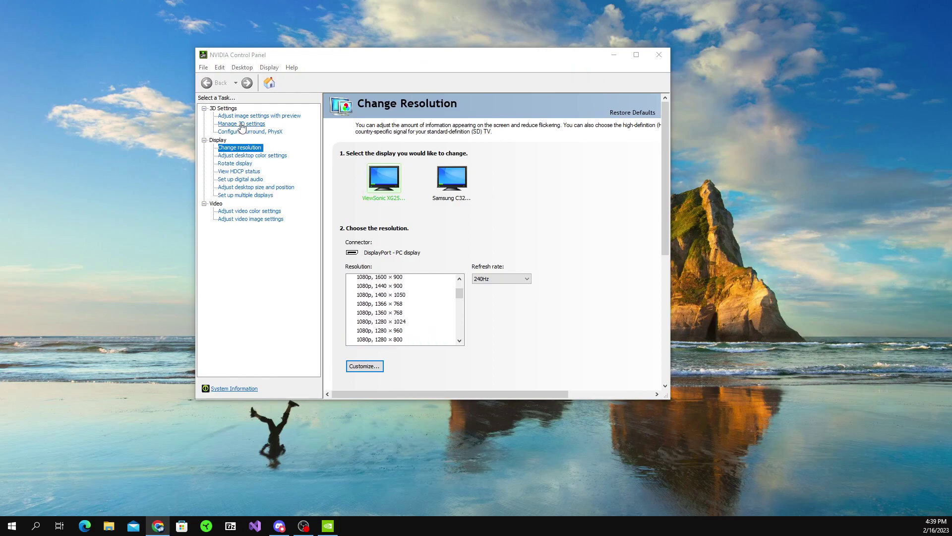
left_click(241, 124)
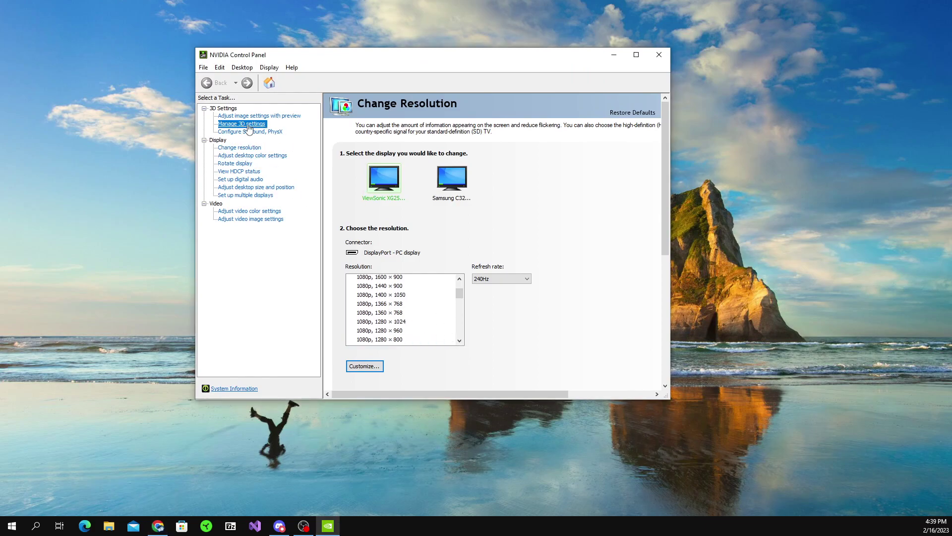
left_click(521, 208)
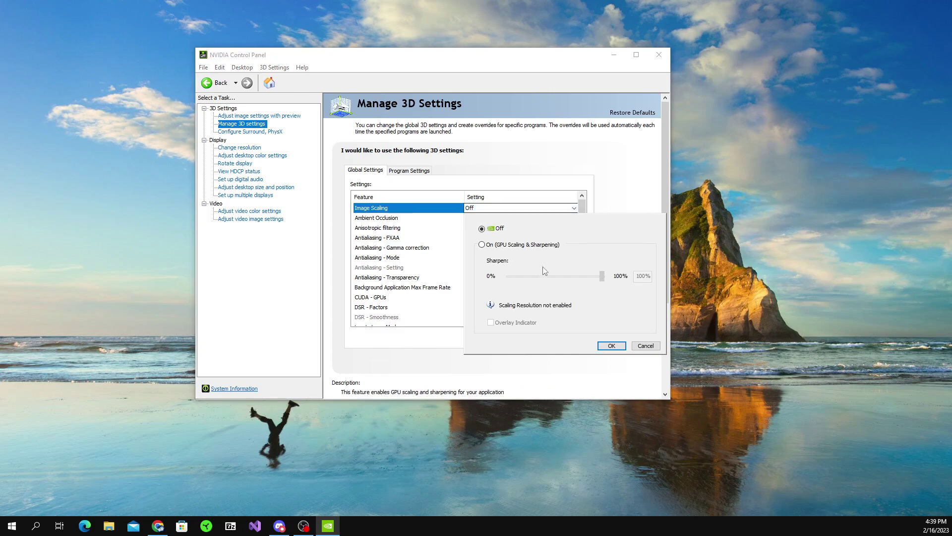
left_click(263, 231)
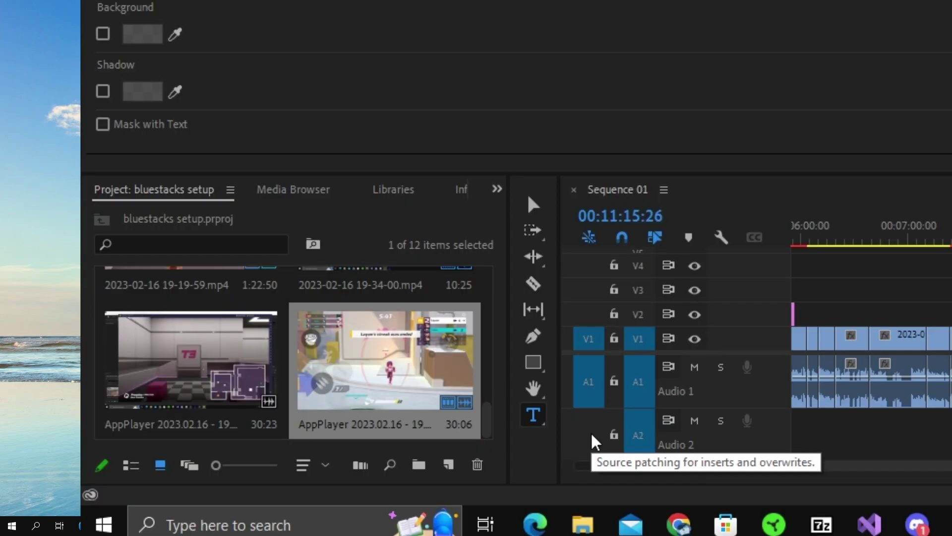
Step: Search Windows for "regedit" and open the Registry Editor
key("super")
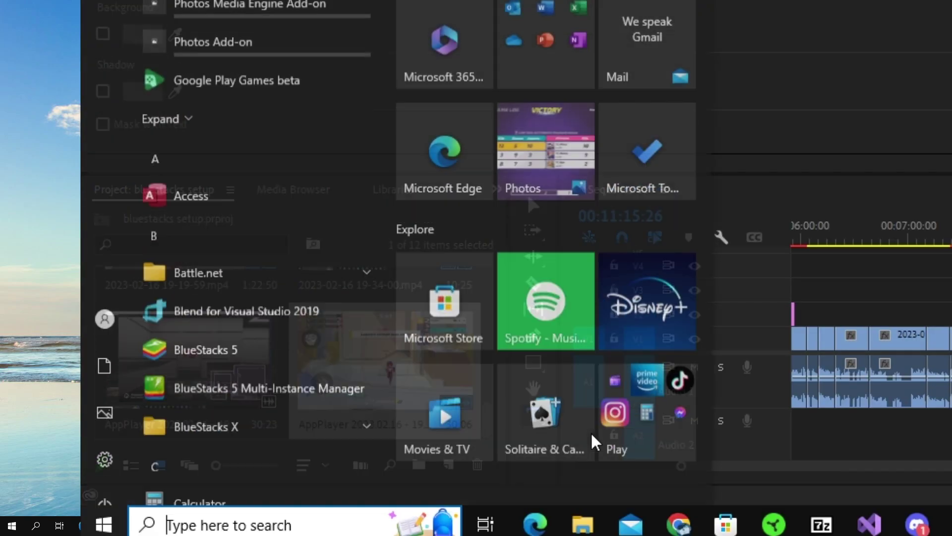
type("regedit")
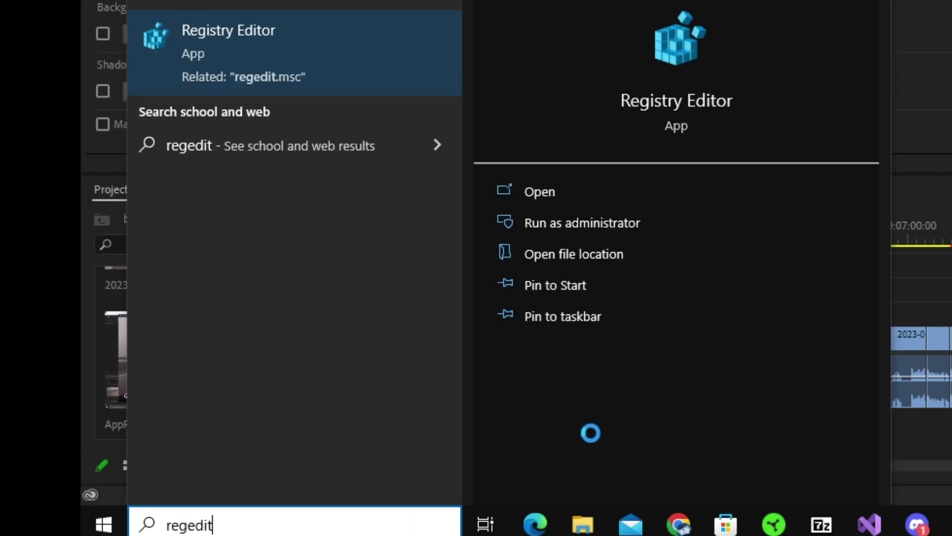
left_click(305, 79)
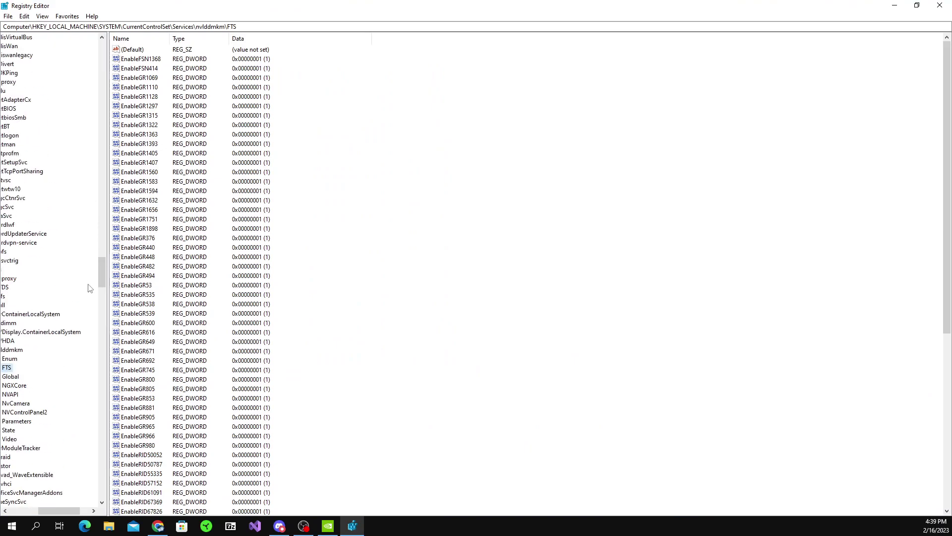
Step: Copy the registry path Computer\HKEY_LOCAL_MACHINE\SYSTEM\CurrentControlSet\Services\nvlddmkm\FTS and paste it back as the location
left_click_drag(238, 26, 3, 27)
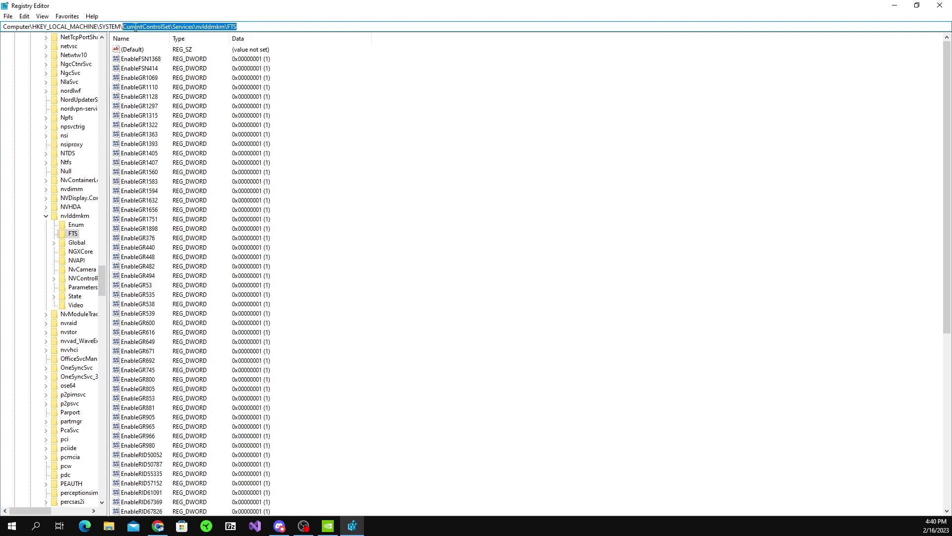
left_click(245, 26)
key("ctrl+c")
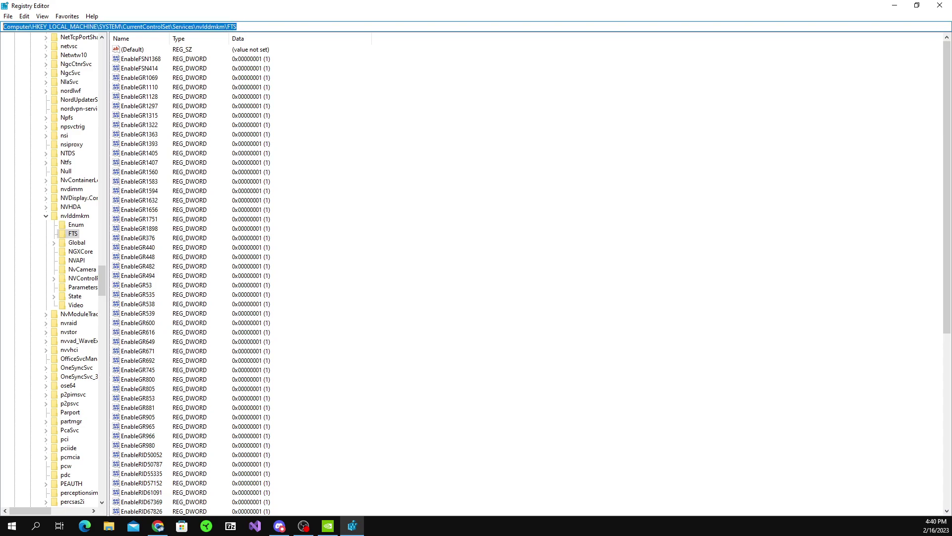
key("BackSpace")
key("ctrl+v")
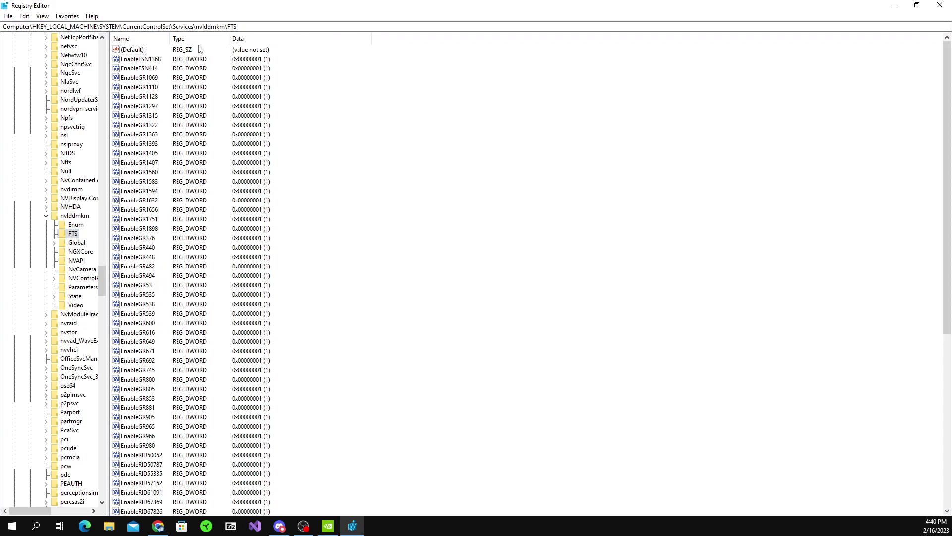
key("alt+Tab")
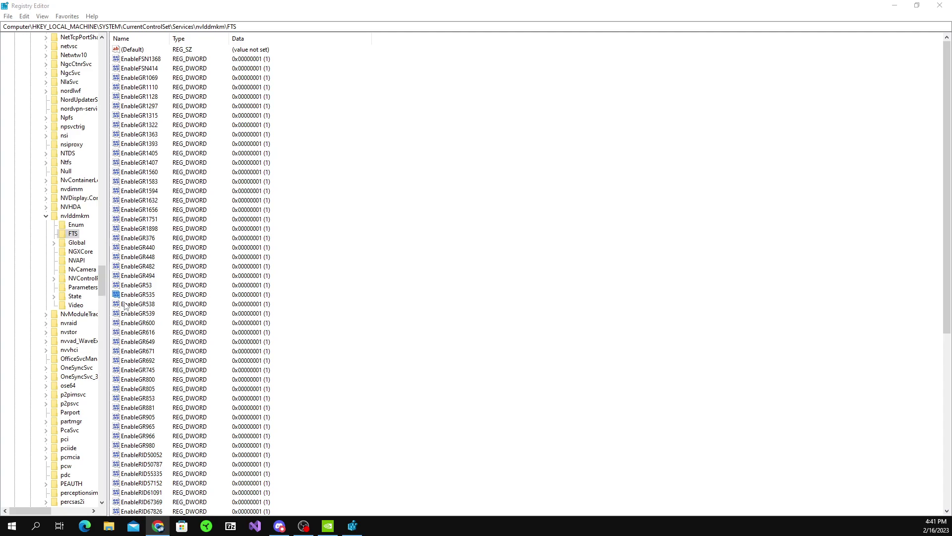
Step: Set the value data of EnableGR535 in the FTS key to 0 and close the NVIDIA Control Panel
double_click(145, 296)
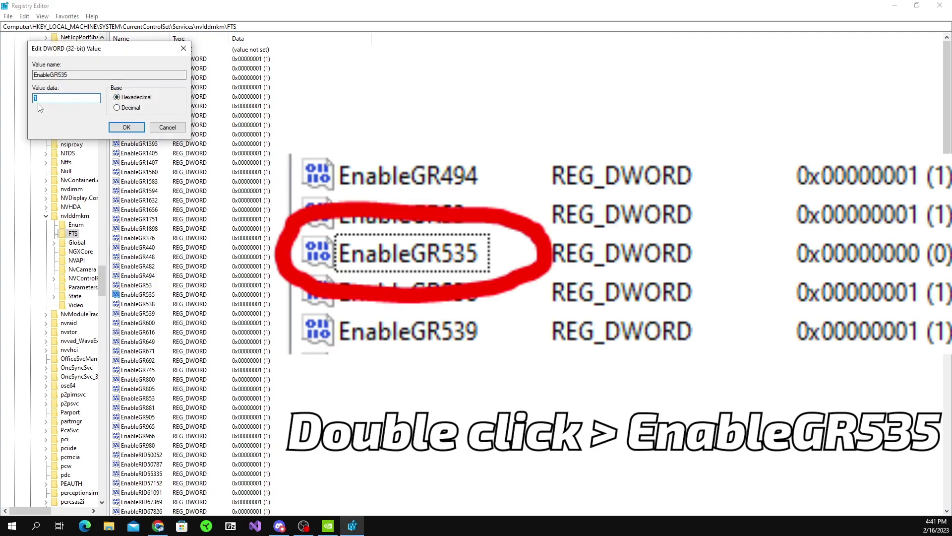
type("0")
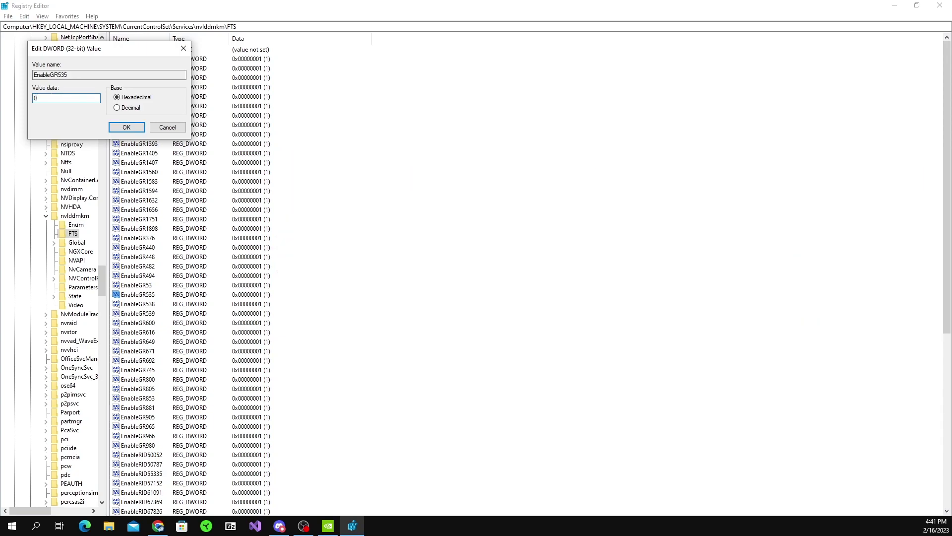
key("Return")
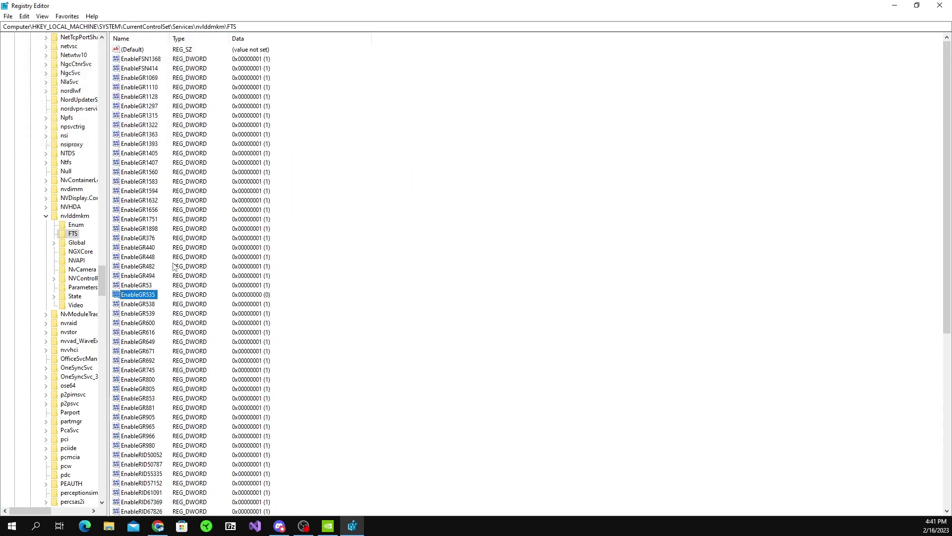
left_click(339, 530)
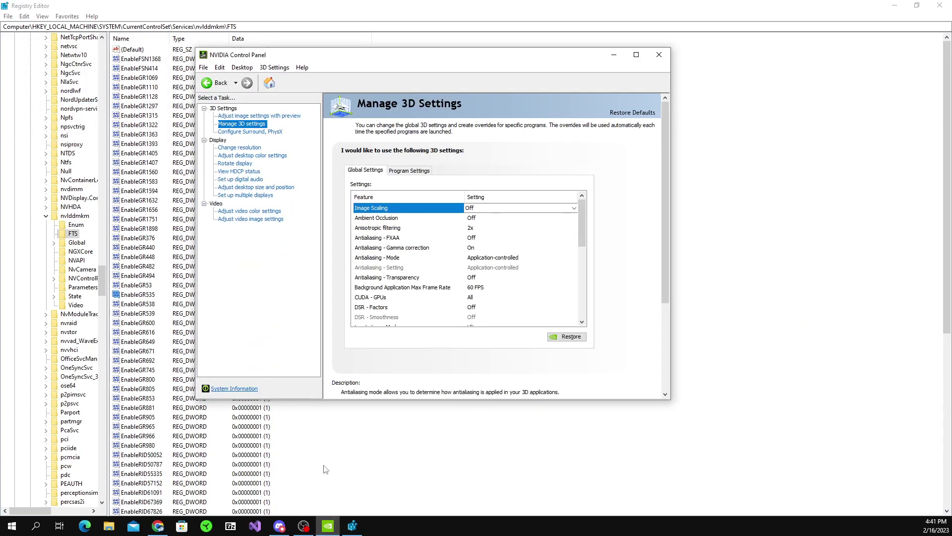
left_click(658, 56)
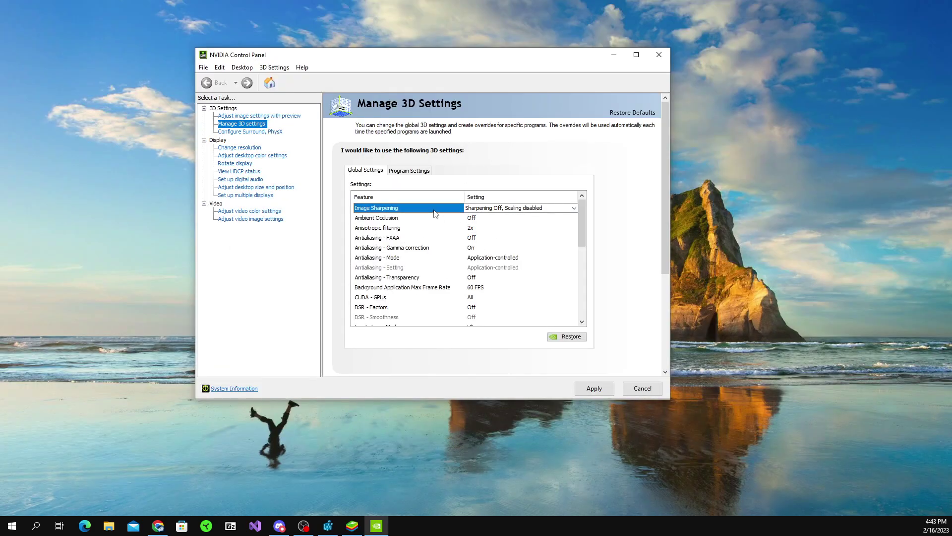
Step: Check the Image Sharpening entry in the reopened NVIDIA Control Panel's global 3D settings
left_click(411, 170)
left_click(371, 171)
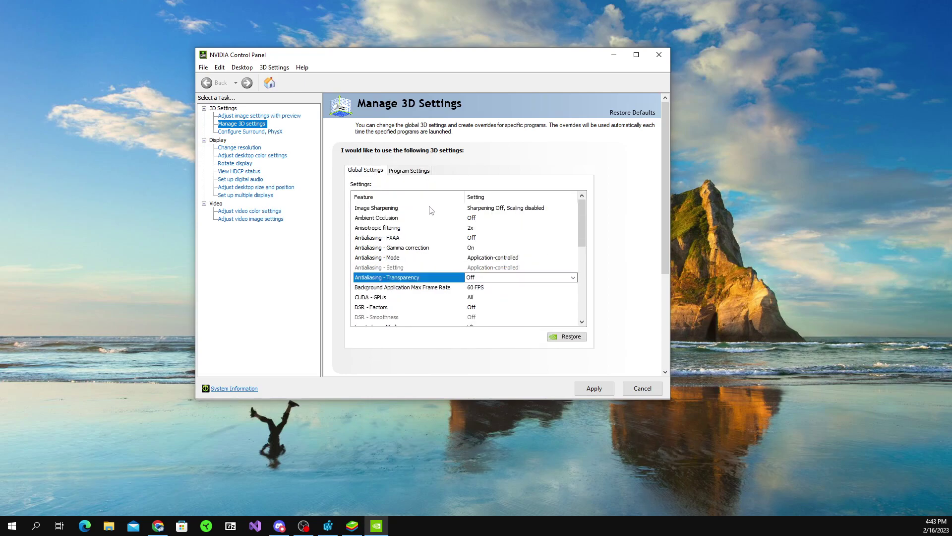
left_click(429, 208)
Step: Open the per-program 3D settings and browse the program list around AppPlayer (HD-Player.exe)
left_click(404, 171)
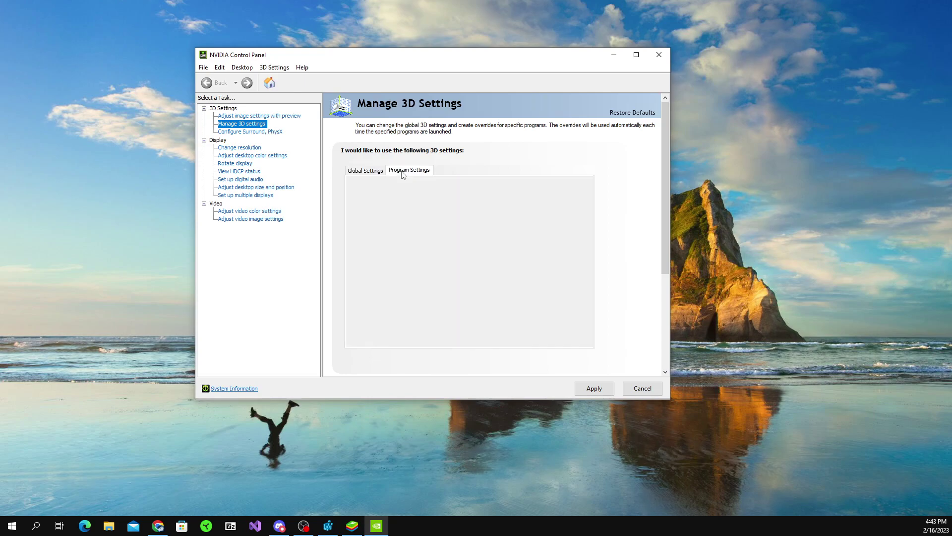
left_click(372, 198)
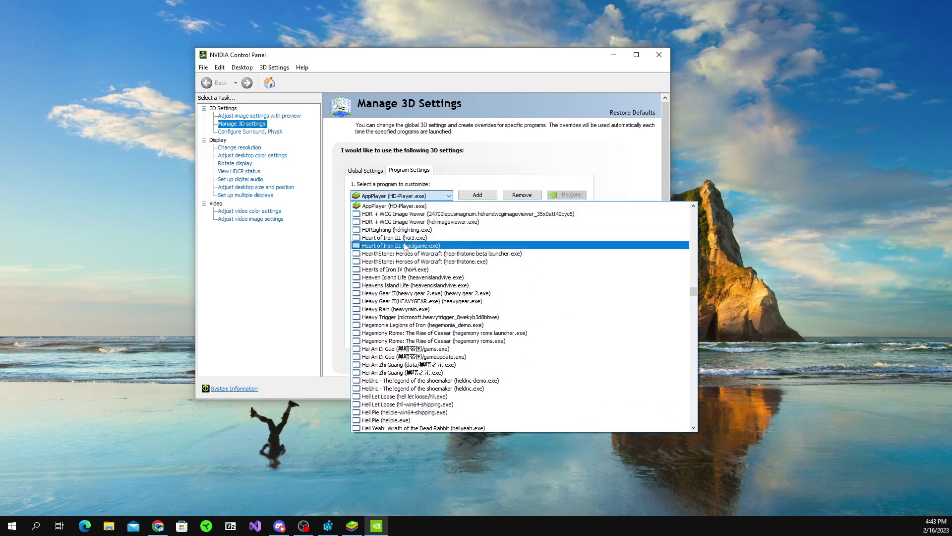
scroll(413, 247, "up", 1)
scroll(413, 248, "down", 3)
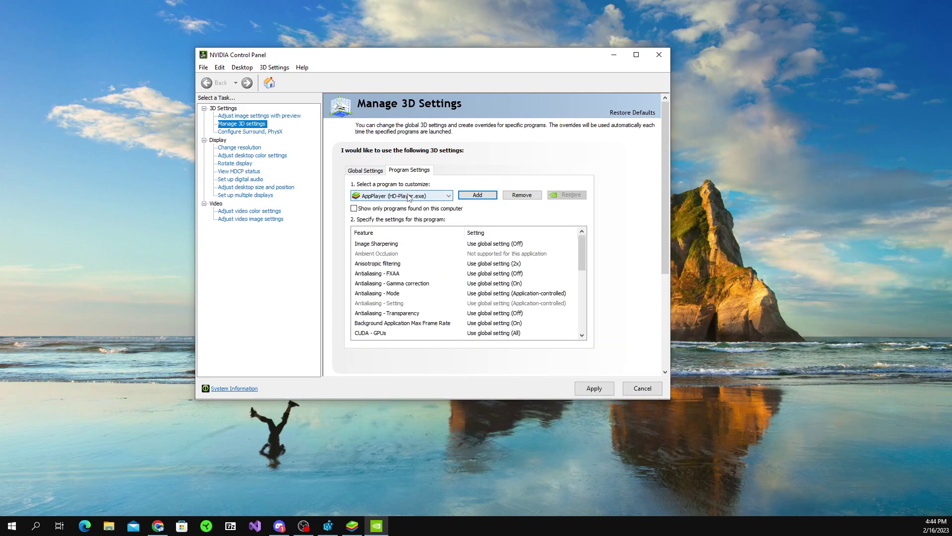
left_click(396, 195)
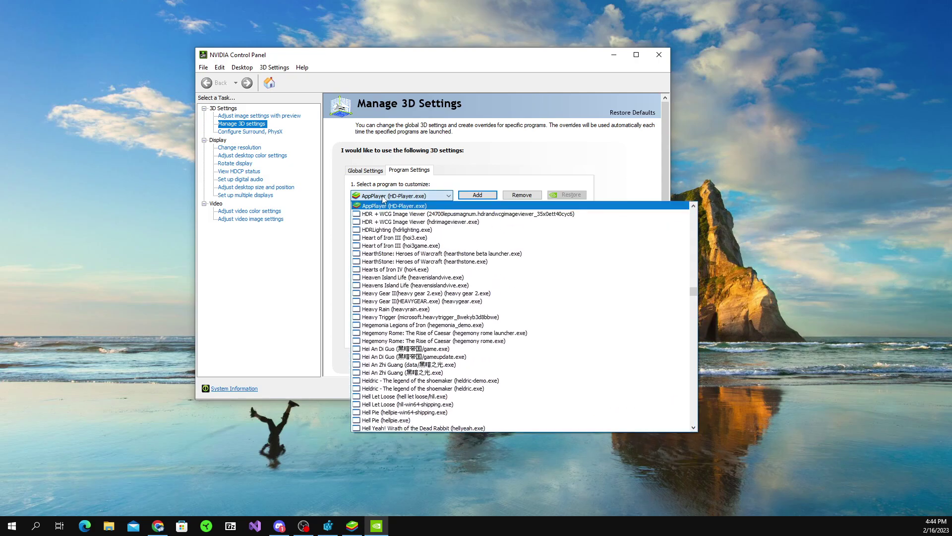
scroll(389, 228, "up", 5)
Step: View the recently used programs that can be added, cancel, and check AppPlayer (HD-Player.exe) in the program list
left_click(482, 196)
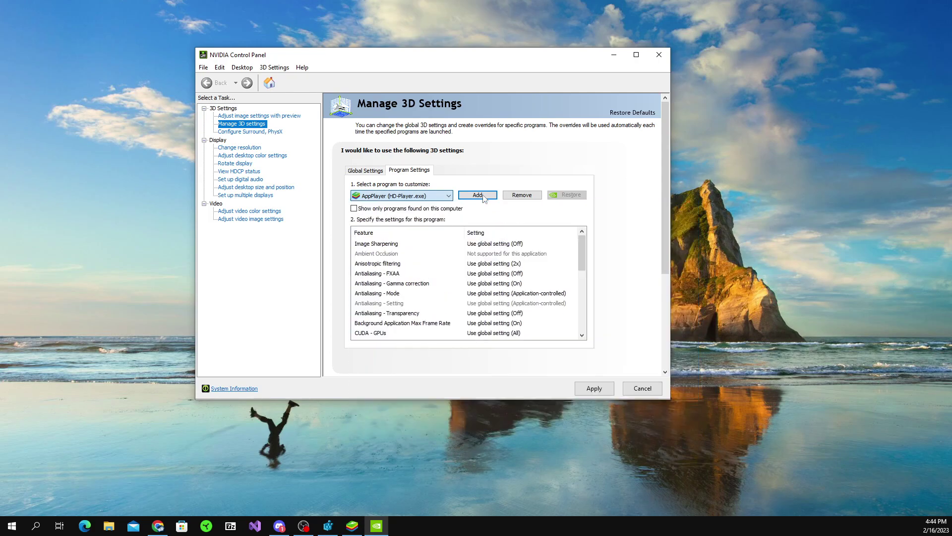
left_click(484, 197)
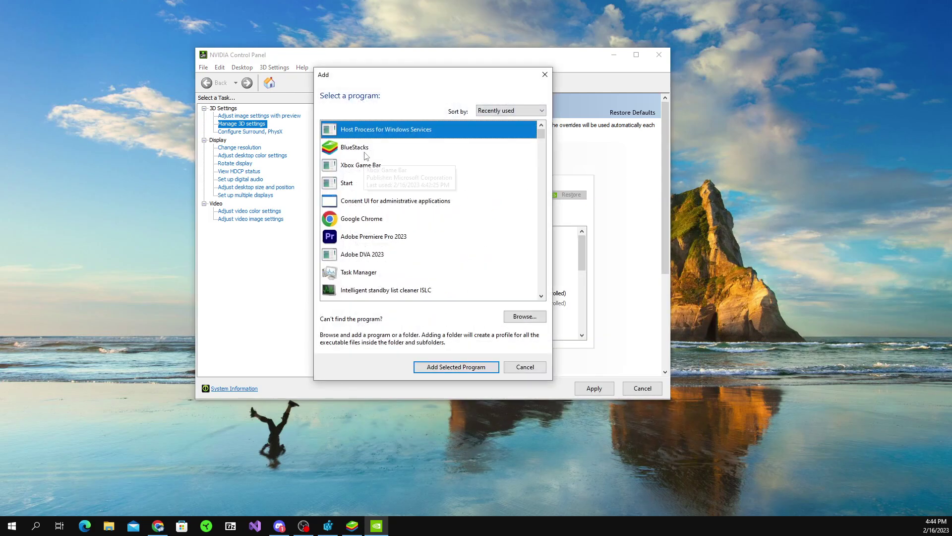
key("Escape")
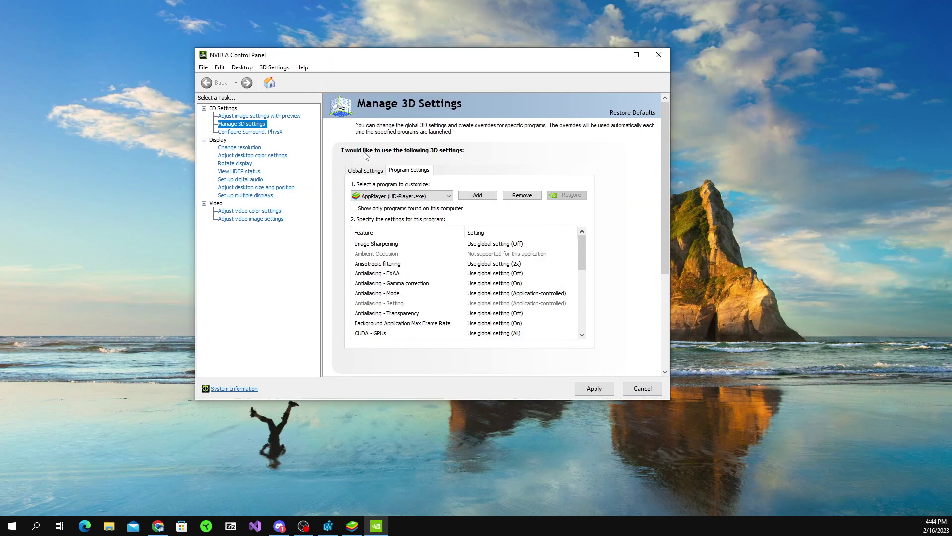
left_click(363, 198)
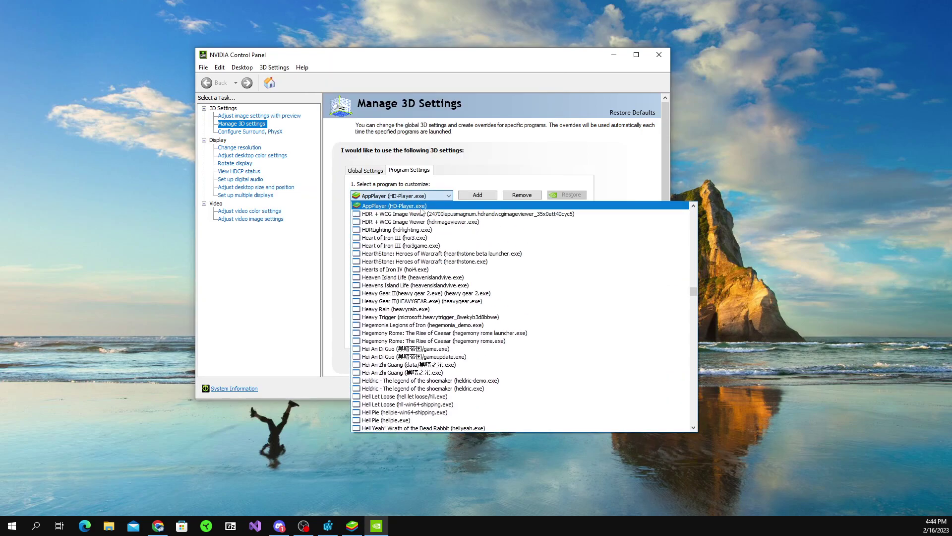
left_click(493, 171)
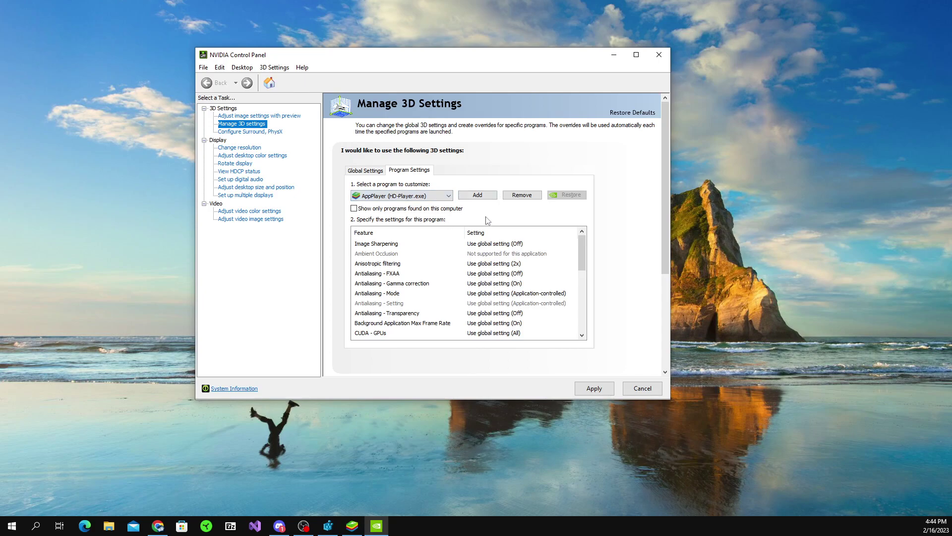
Step: Turn on Image Sharpening for AppPlayer (HD-Player.exe) with sharpen 0.70 and ignore film grain 0.25, apply it and close the NVIDIA Control Panel
left_click(387, 245)
left_click(476, 244)
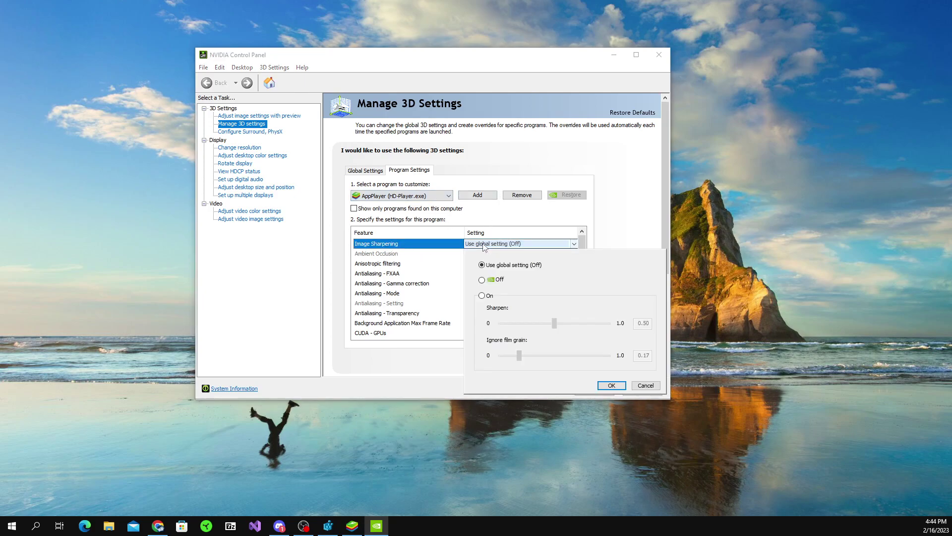
left_click(482, 296)
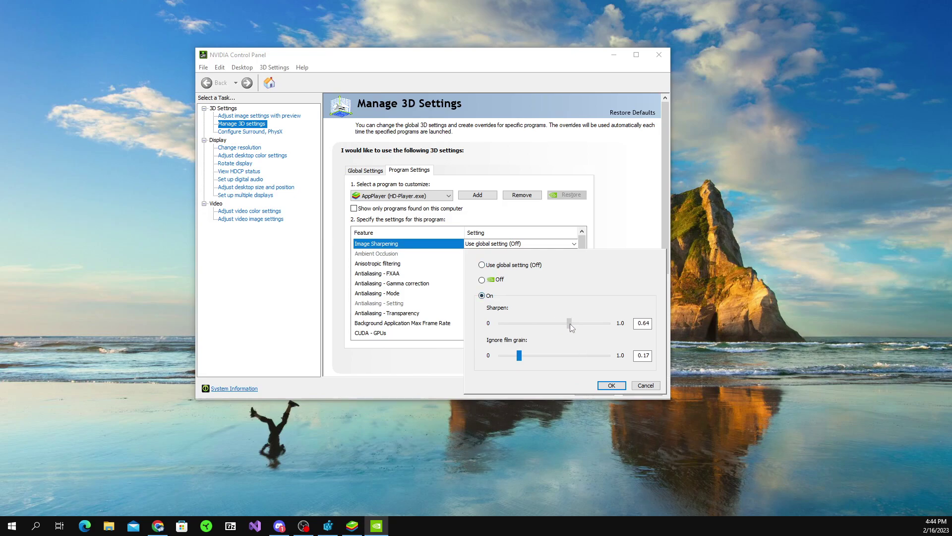
left_click(576, 323)
left_click_drag(526, 356, 526, 355)
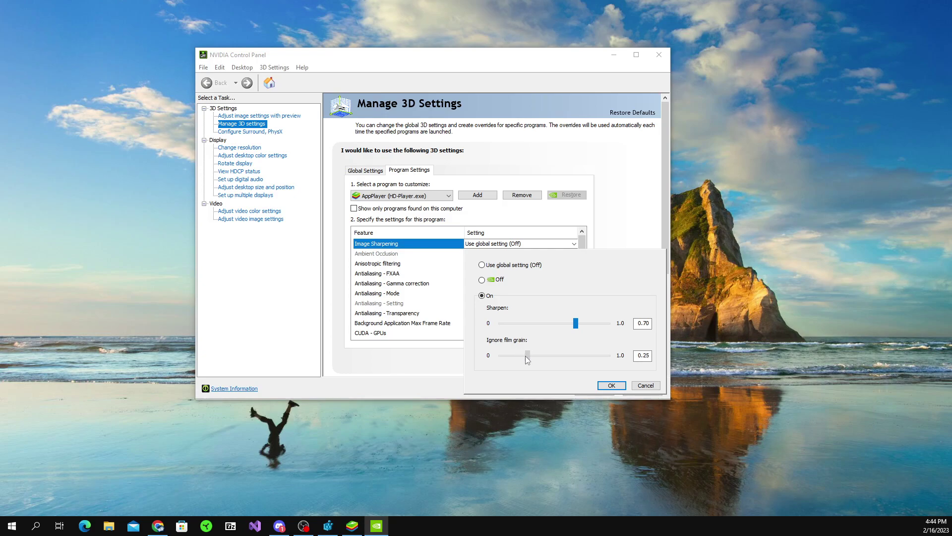
left_click(612, 385)
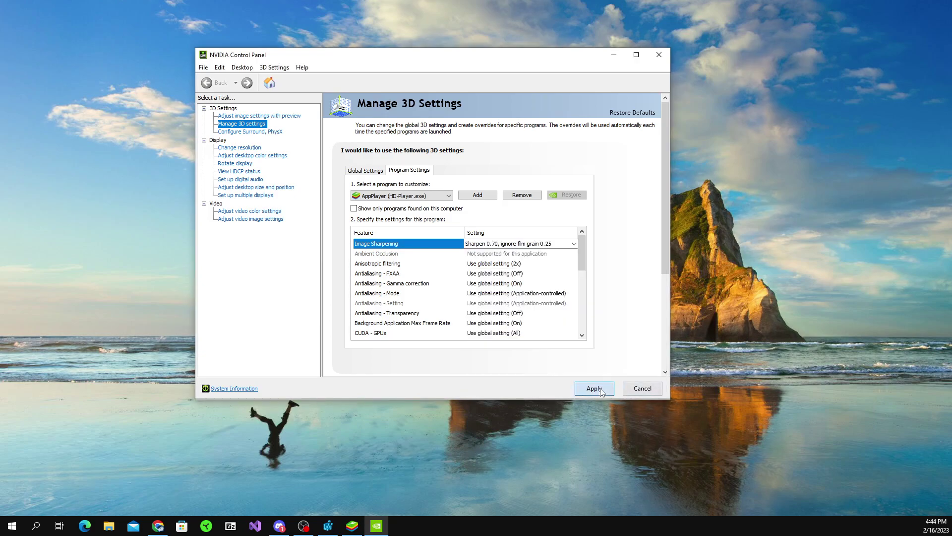
left_click(598, 391)
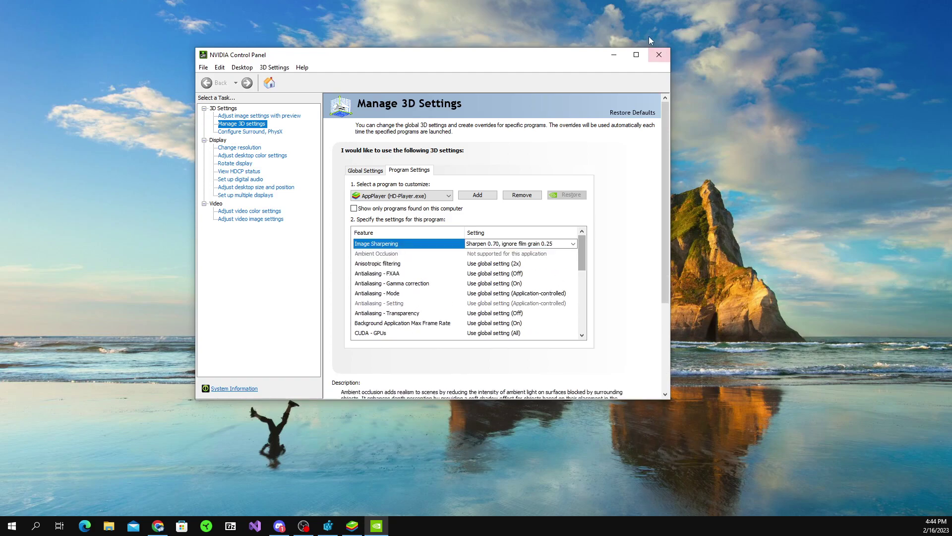
left_click(655, 52)
Step: Switch to BlueStacks App Player and enter the Solo Training Ground practice stage in T3 Arena
left_click(351, 525)
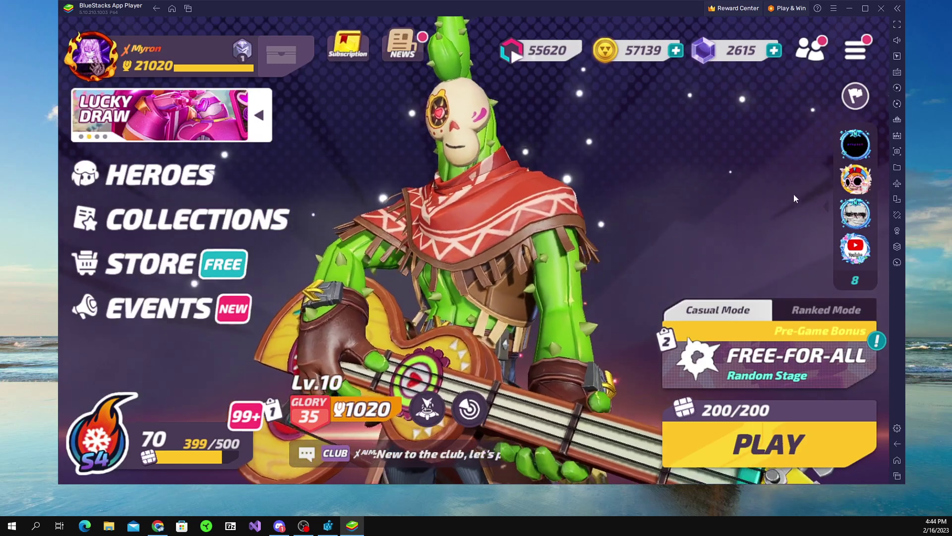
left_click(726, 359)
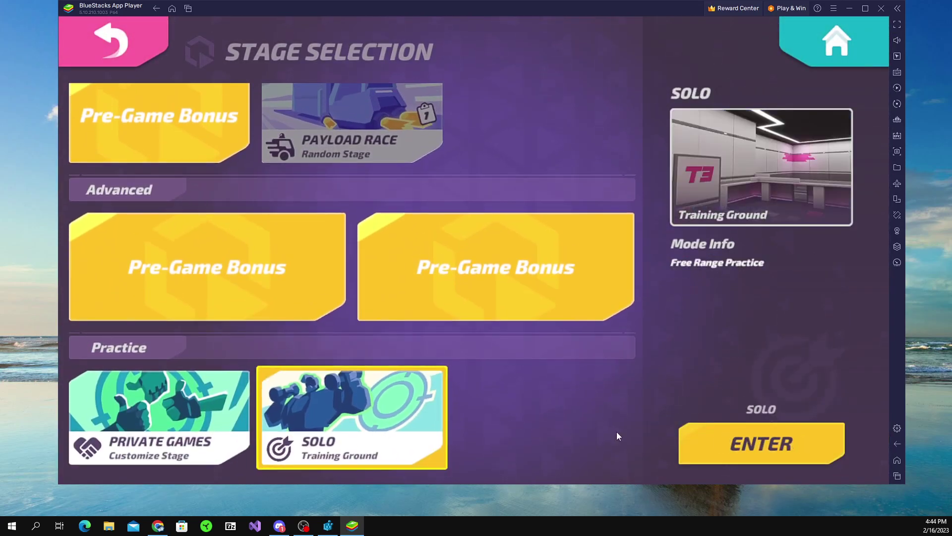
left_click(720, 434)
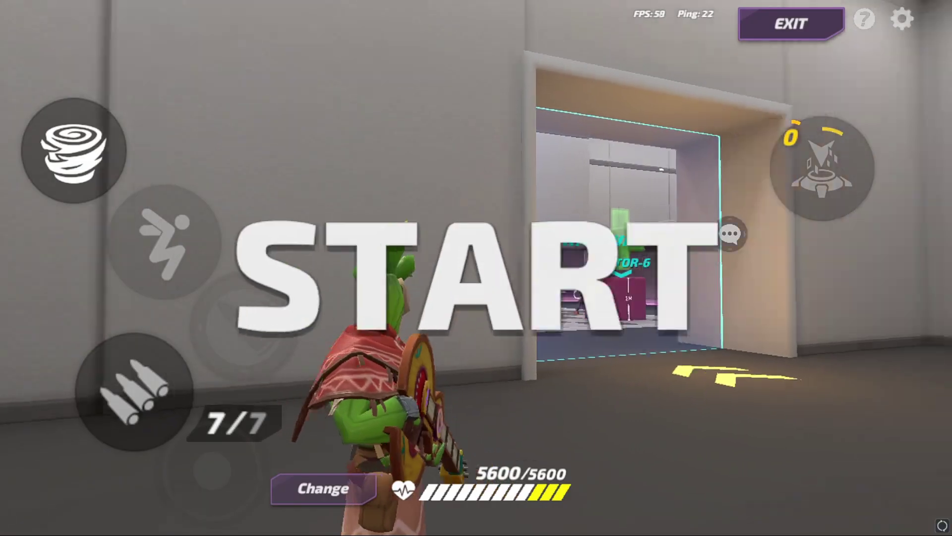
Step: Advance into the Hero Practice room and shoot the enemy bots, reloading as needed, to test gameplay on normal graphics
key("w")
key("w")
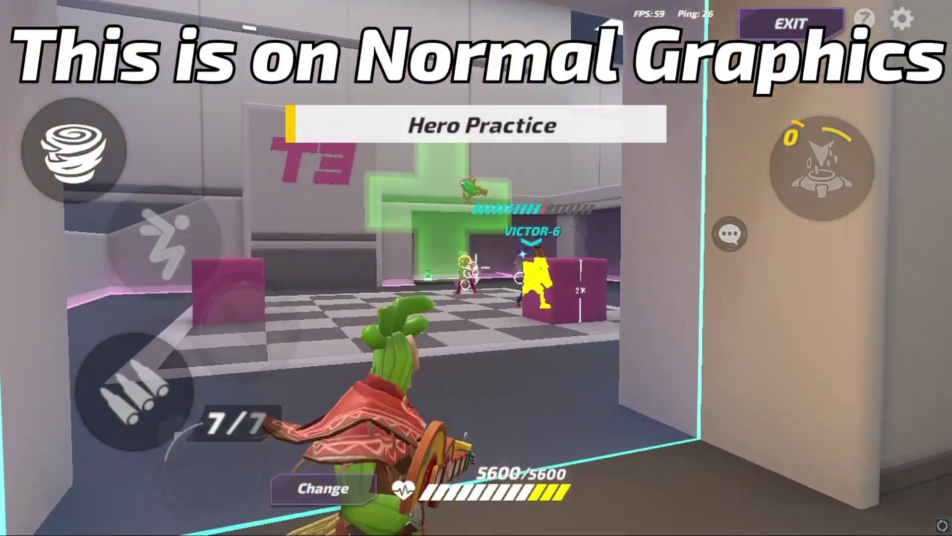
left_click(476, 268)
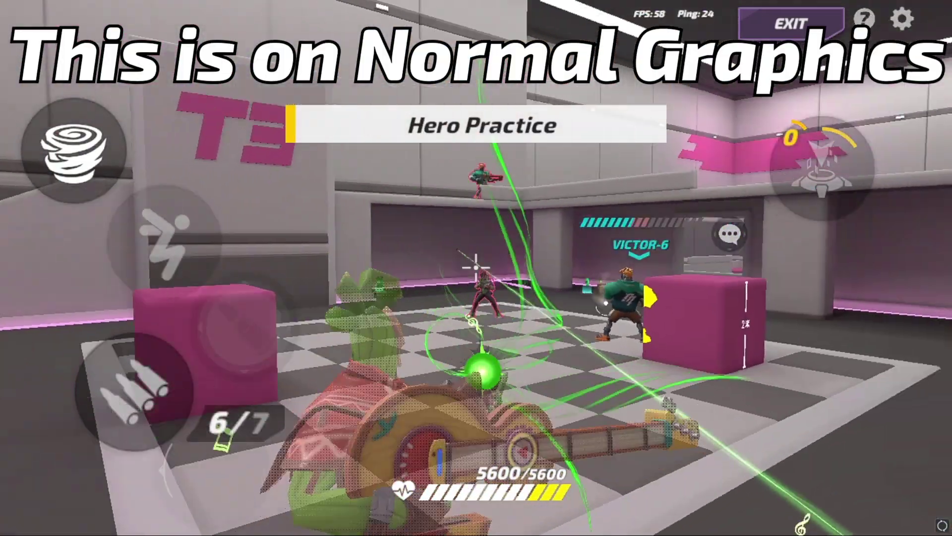
left_click(476, 268)
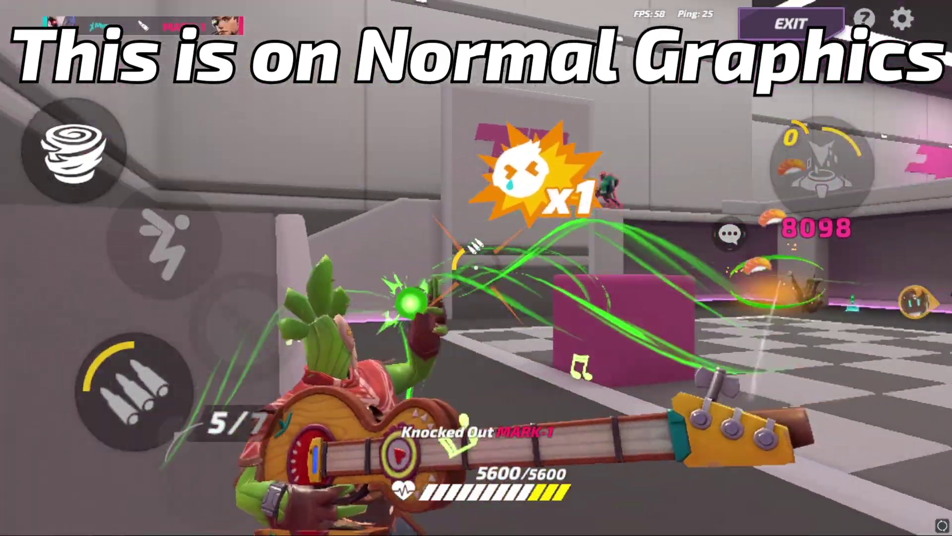
left_click(476, 268)
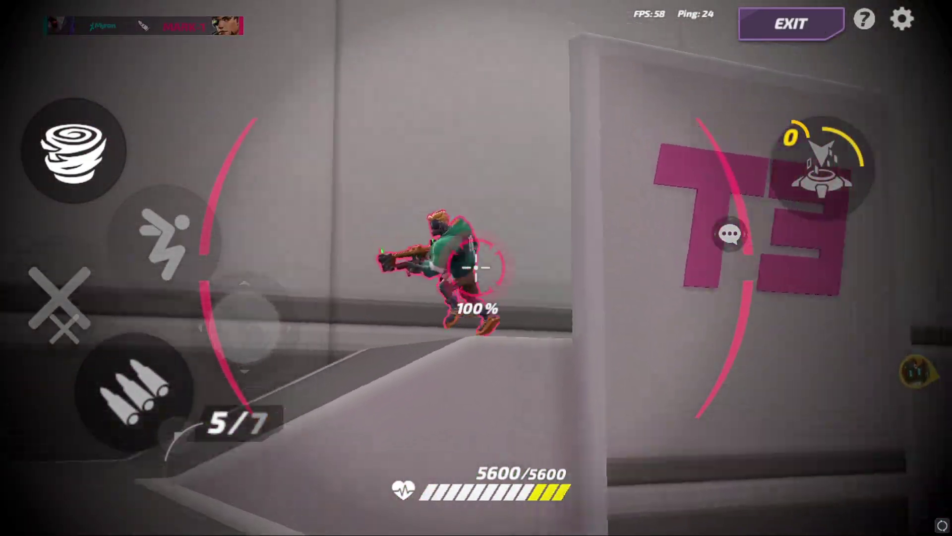
left_click(476, 268)
left_click(476, 268)
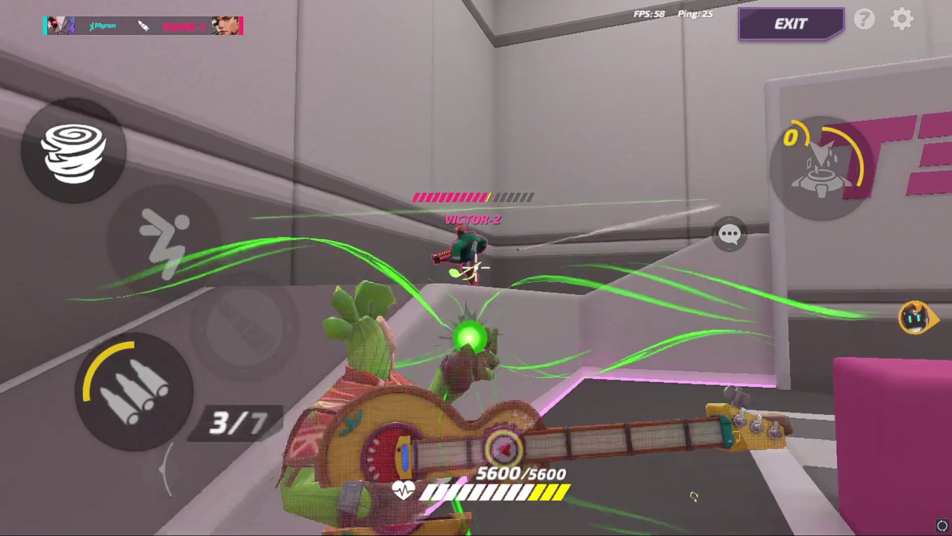
left_click(476, 268)
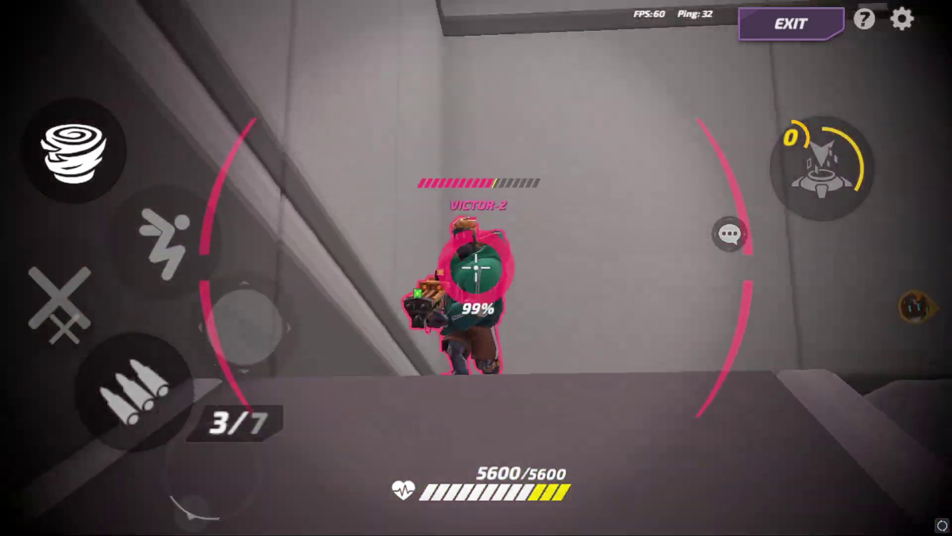
left_click(476, 268)
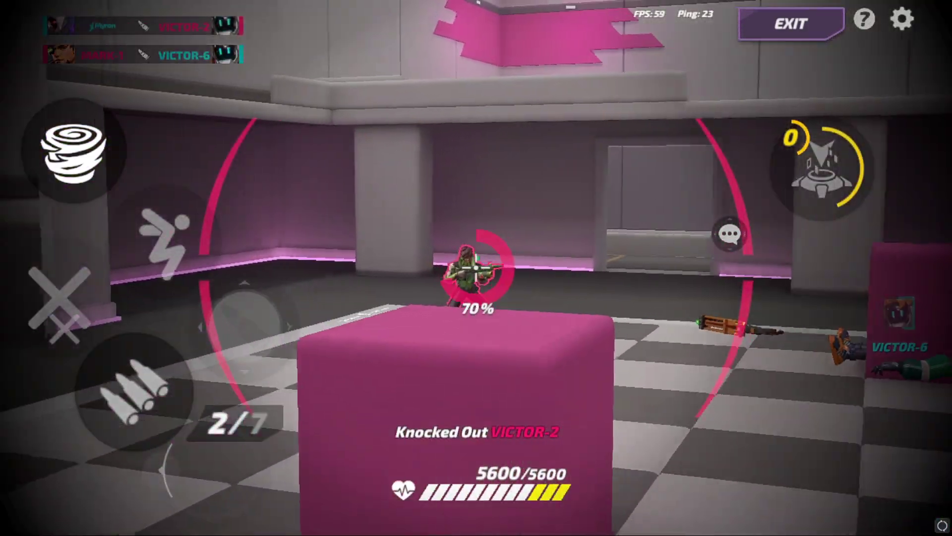
left_click(476, 268)
key("r")
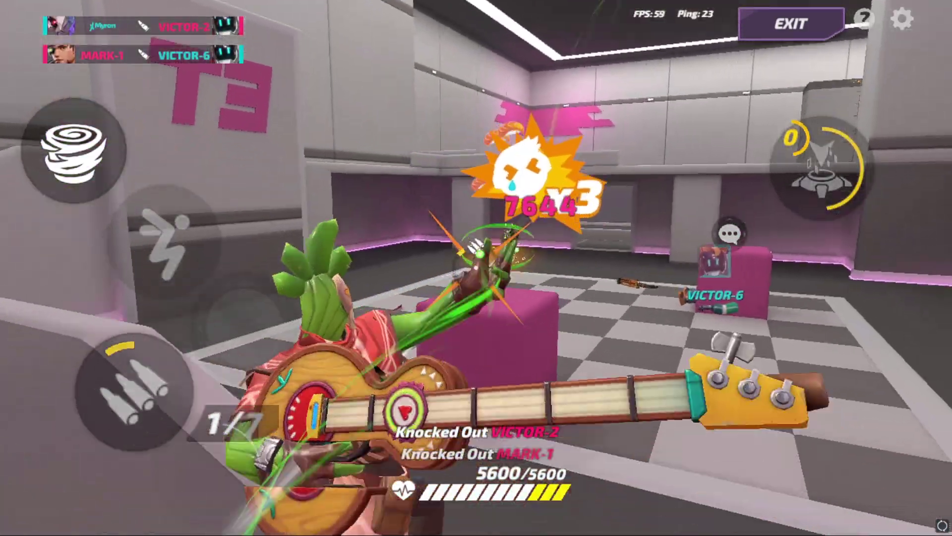
key("space")
key("w")
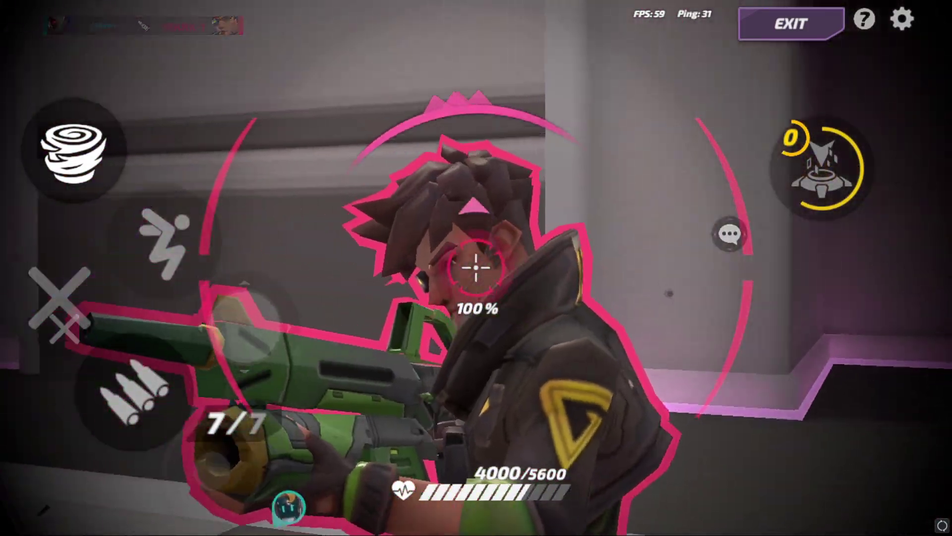
left_click(476, 268)
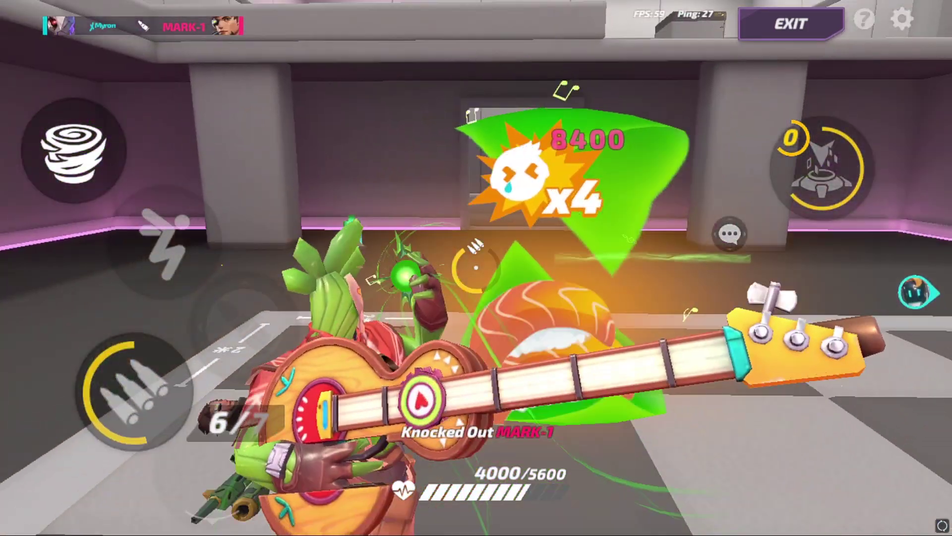
Step: Dash over to the training ground's distance-marked range and shoot the enemy bots there to test gameplay further
key("w")
key("shift")
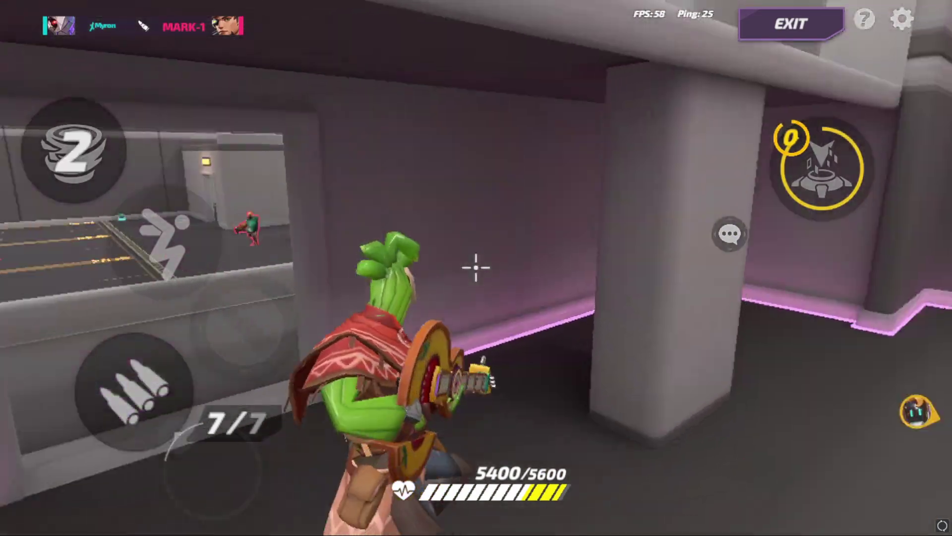
key("shift")
key("w")
left_click(476, 268)
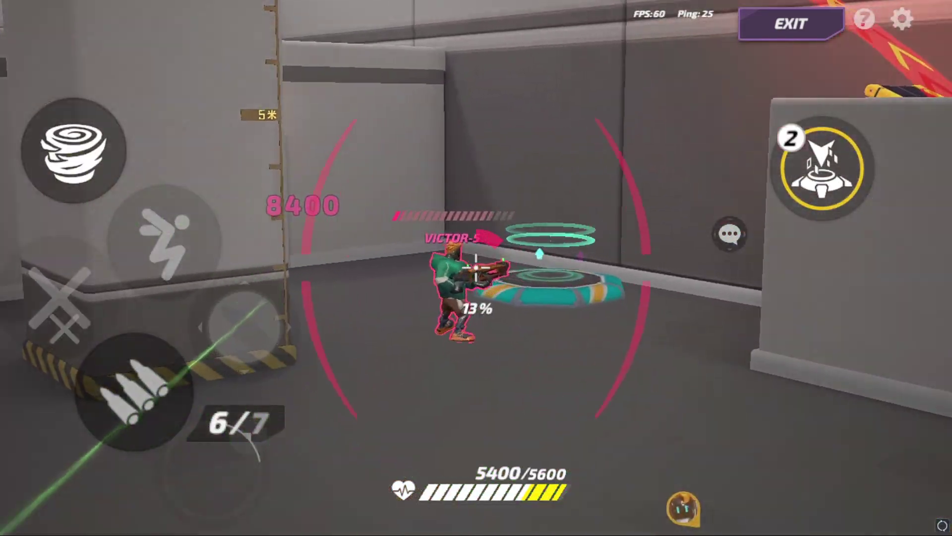
left_click(477, 268)
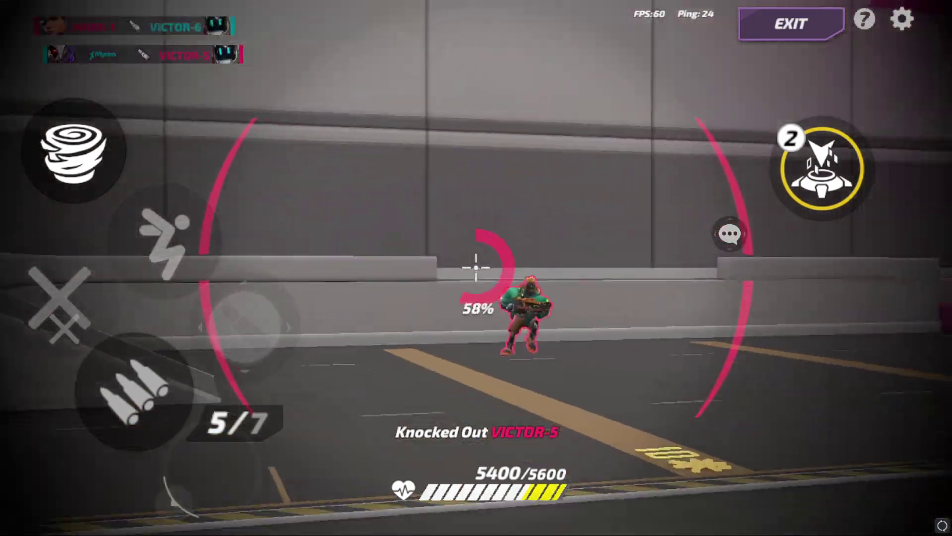
key("s")
left_click(476, 267)
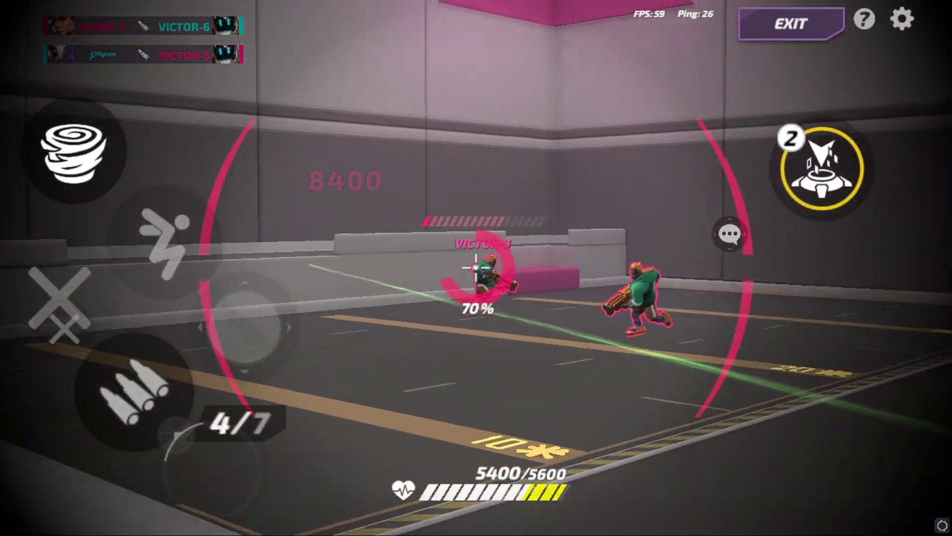
left_click(476, 268)
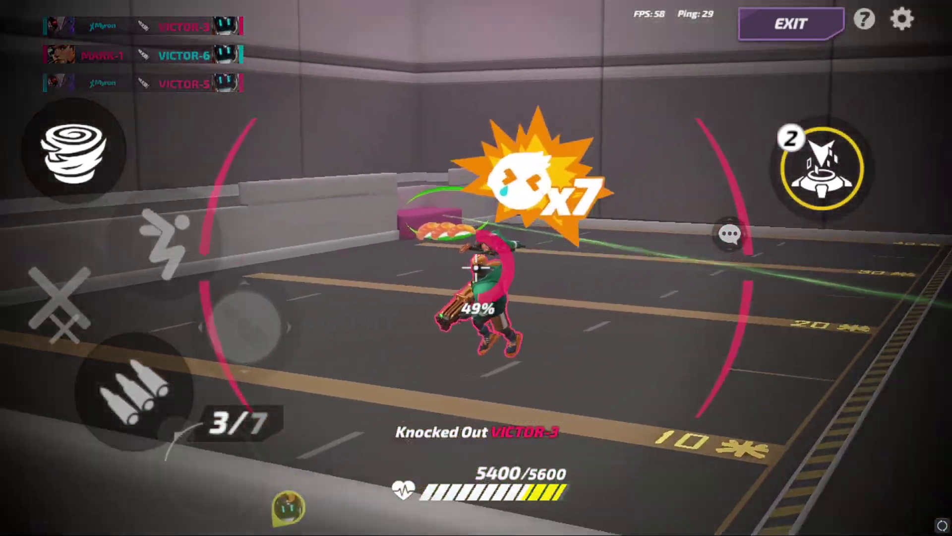
left_click(476, 268)
left_click(476, 268)
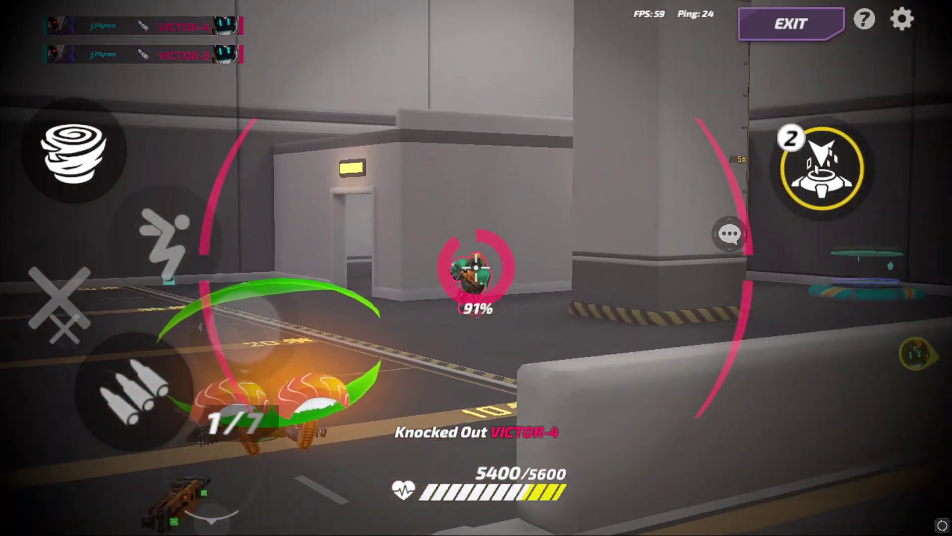
left_click(476, 268)
key("a")
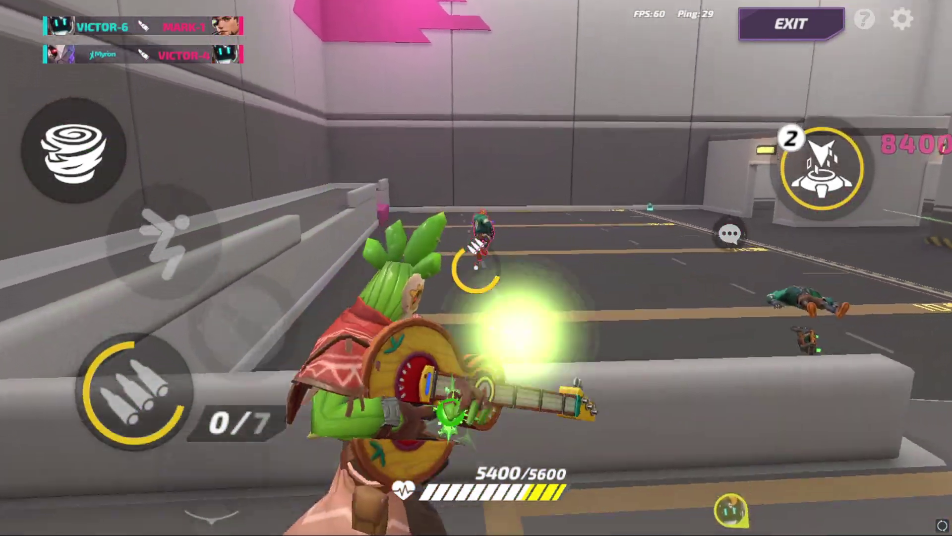